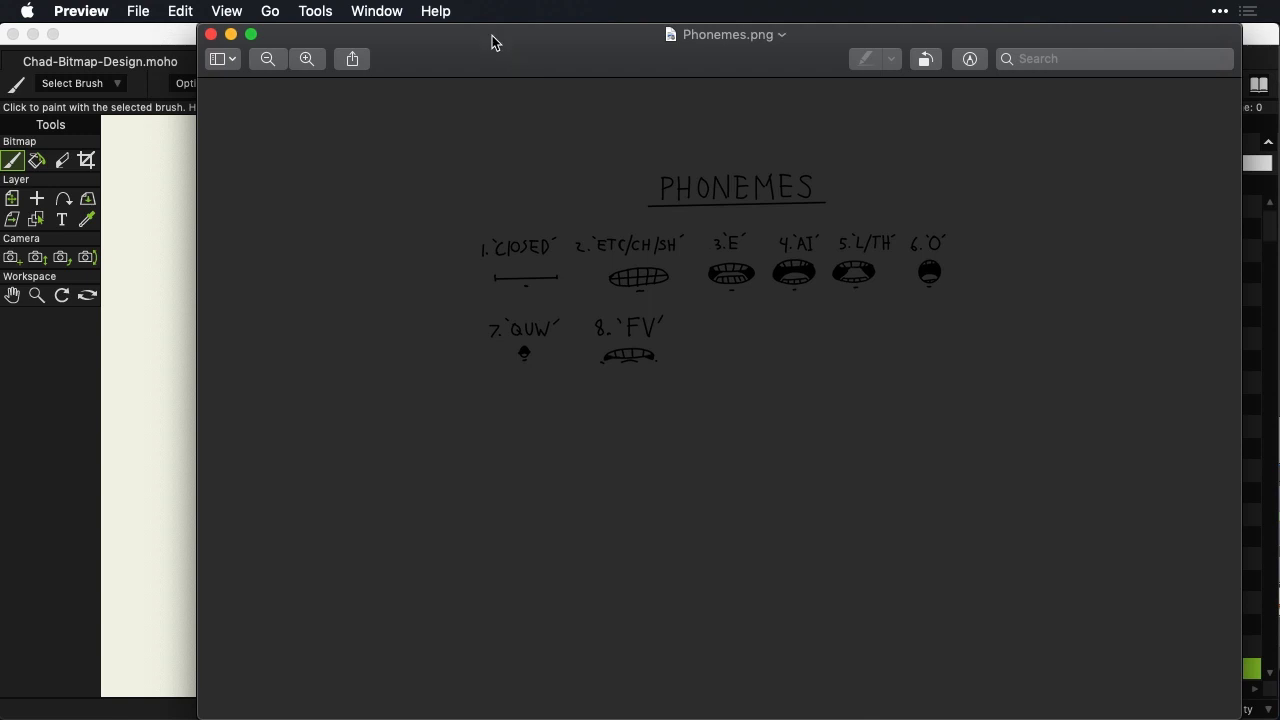
# Step: Switch from the Phonemes.png reference image to the Chad-Bitmap-Design project in Moho and look over its layer list
pyautogui.doubleClick(492, 35)
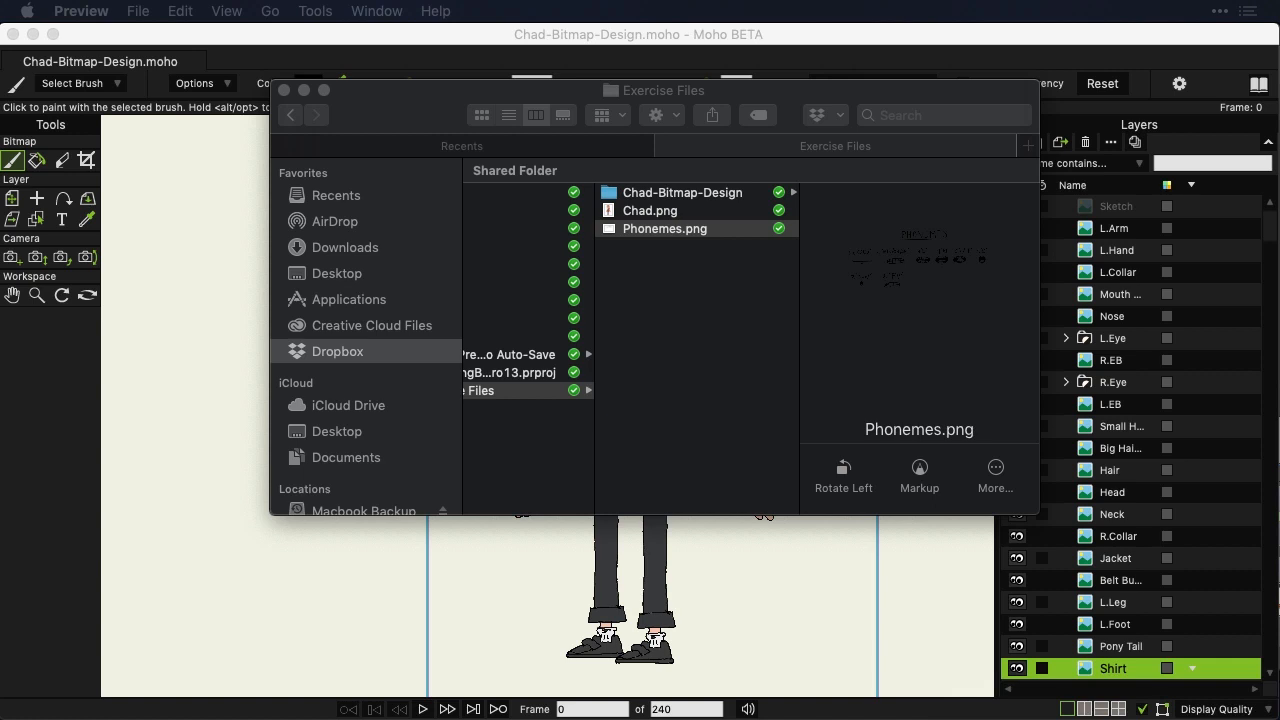
pyautogui.click(268, 41)
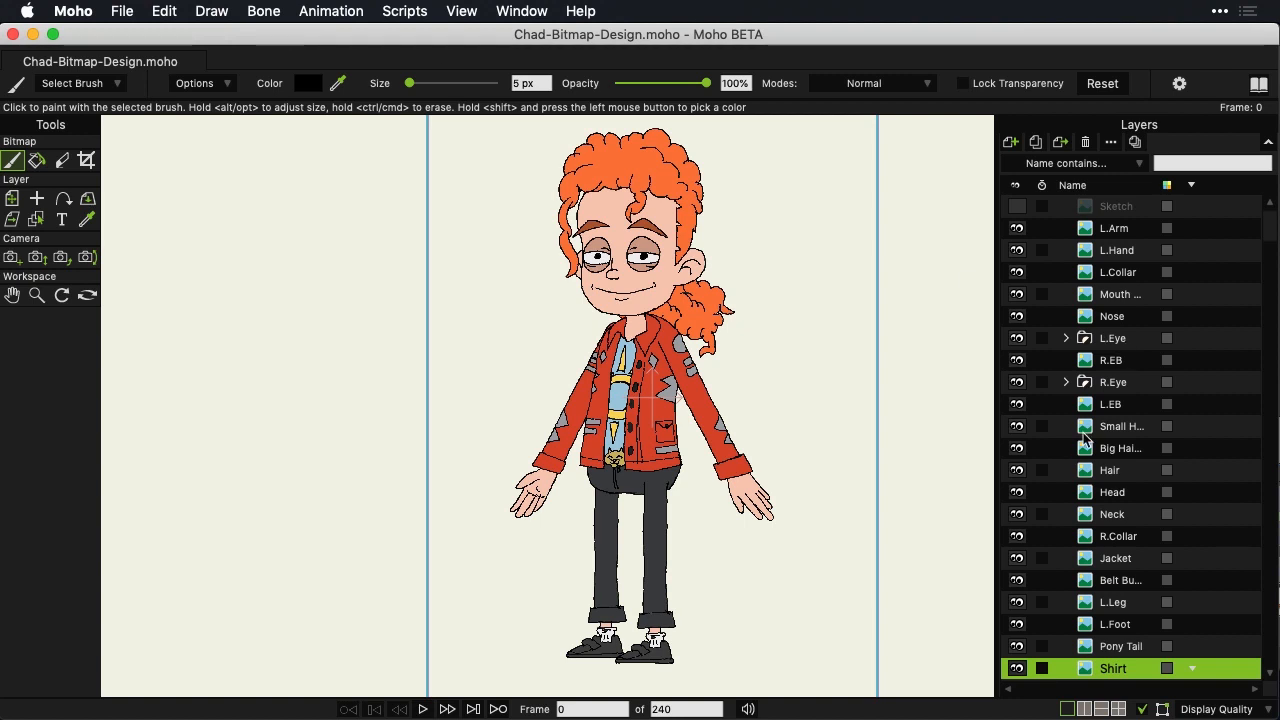
pyautogui.scroll(-5, 1085, 437)
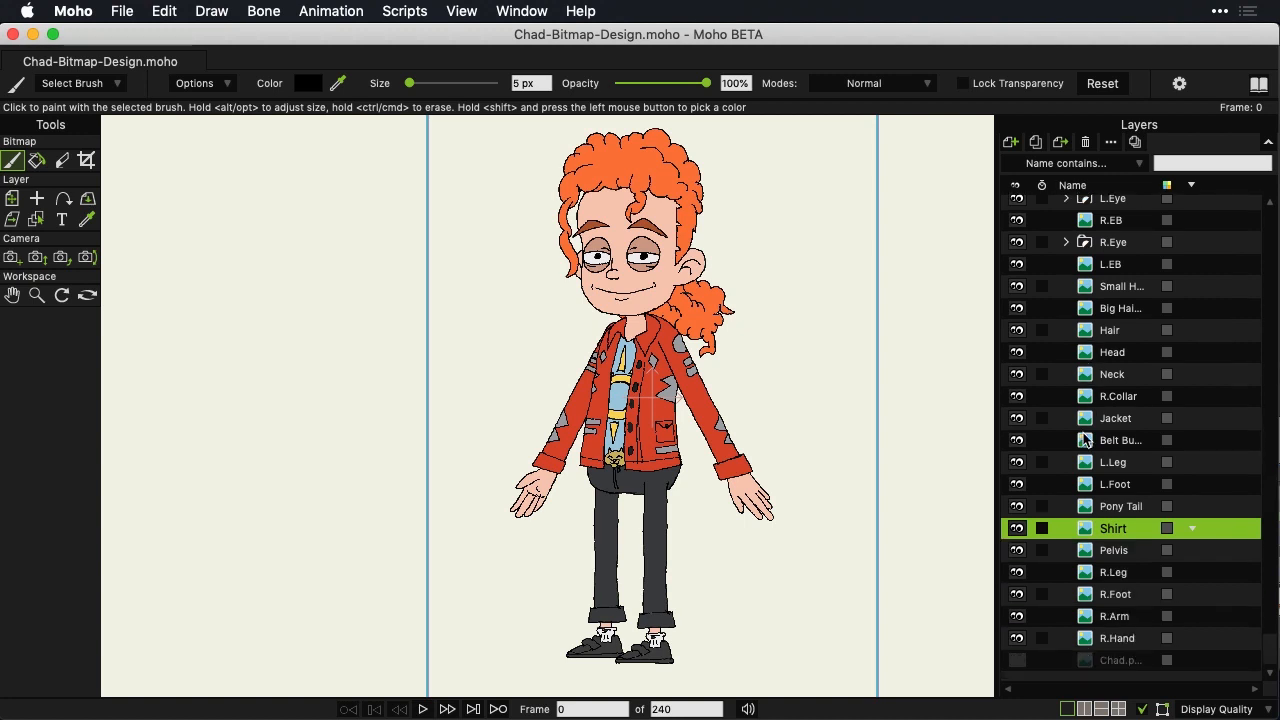
pyautogui.scroll(5, 1085, 439)
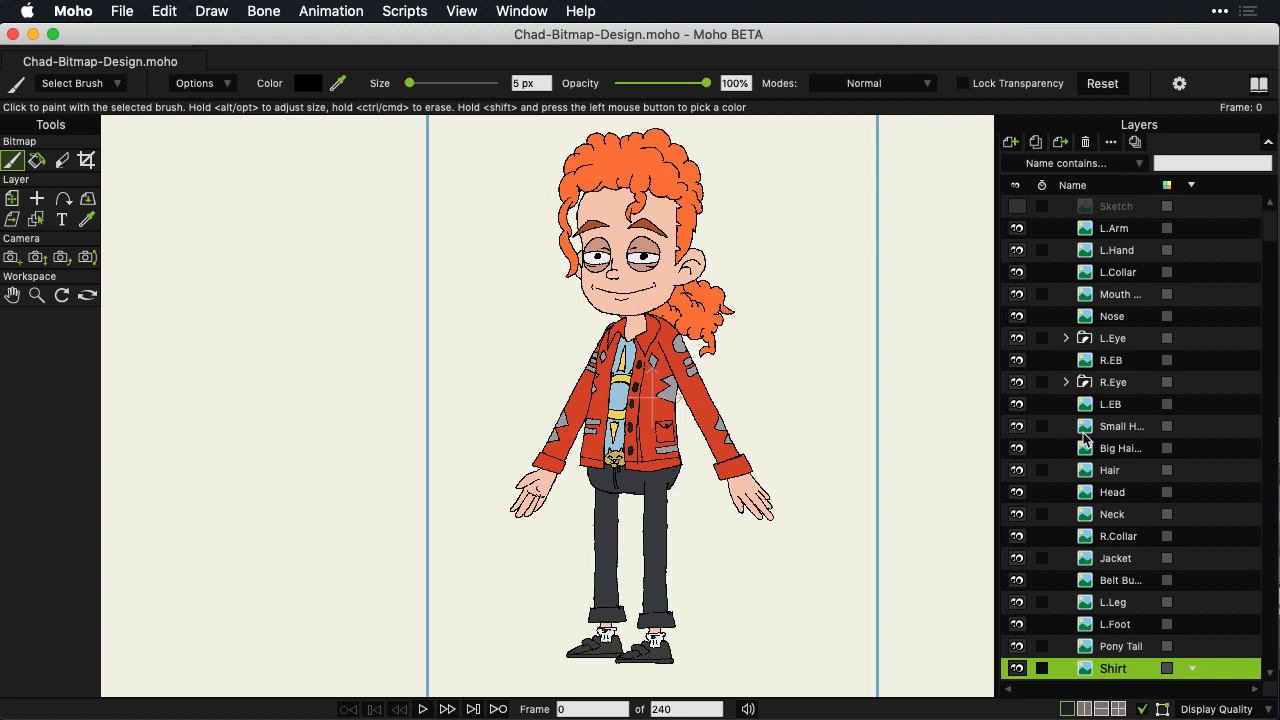
# Step: Group all the character layers from L.Arm through R.Hand together, leaving out the hidden Sketch and Chad.png layers
pyautogui.click(1136, 229)
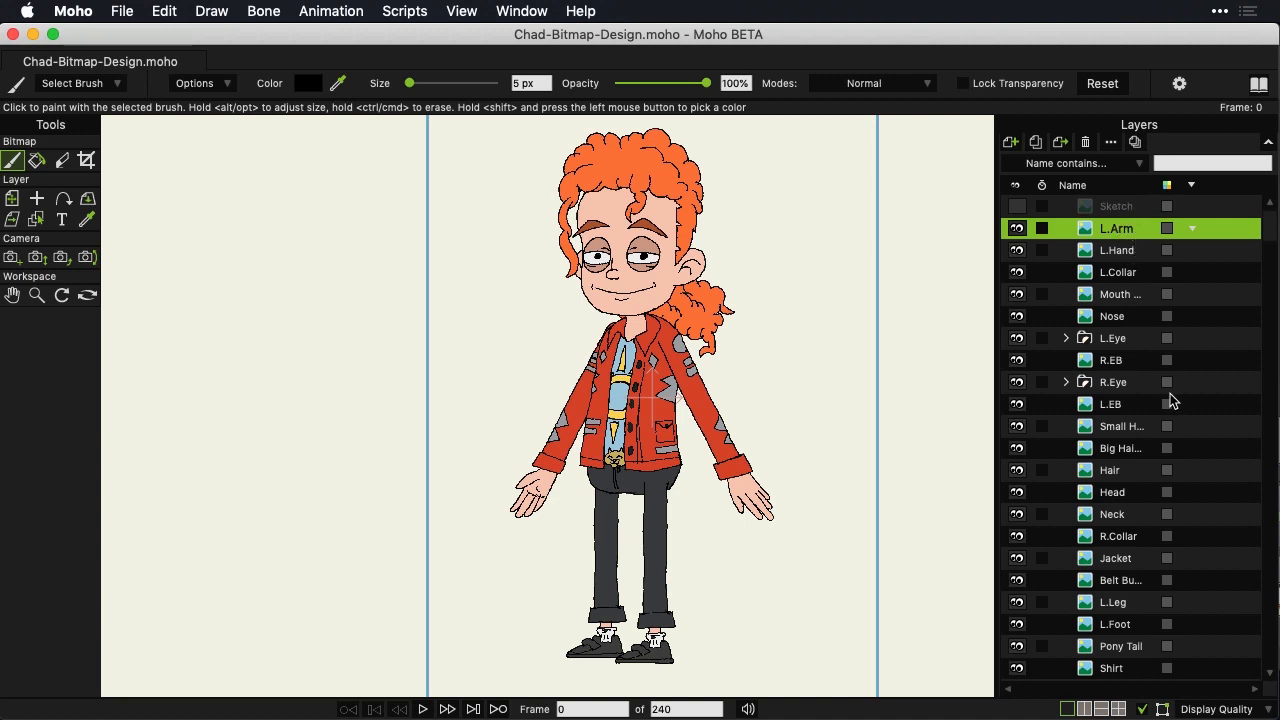
pyautogui.scroll(-5, 1173, 402)
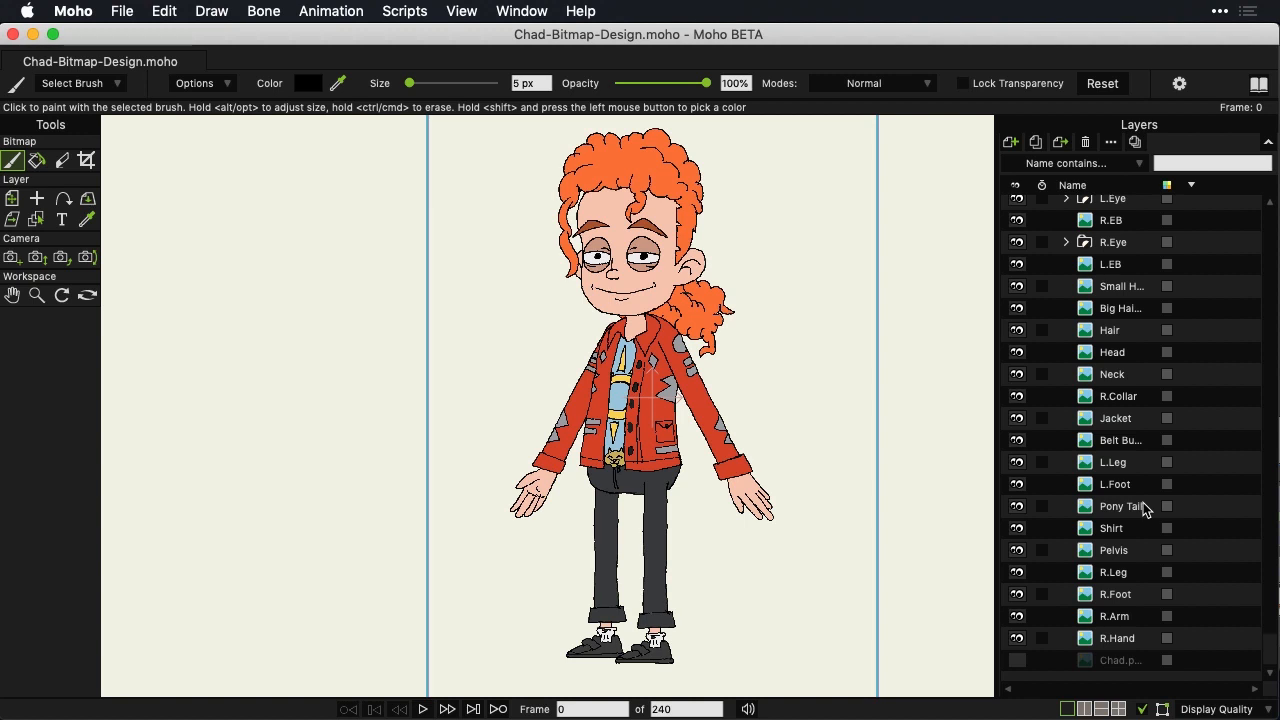
pyautogui.keyDown('shift'); pyautogui.click(1107, 641); pyautogui.keyUp('shift')
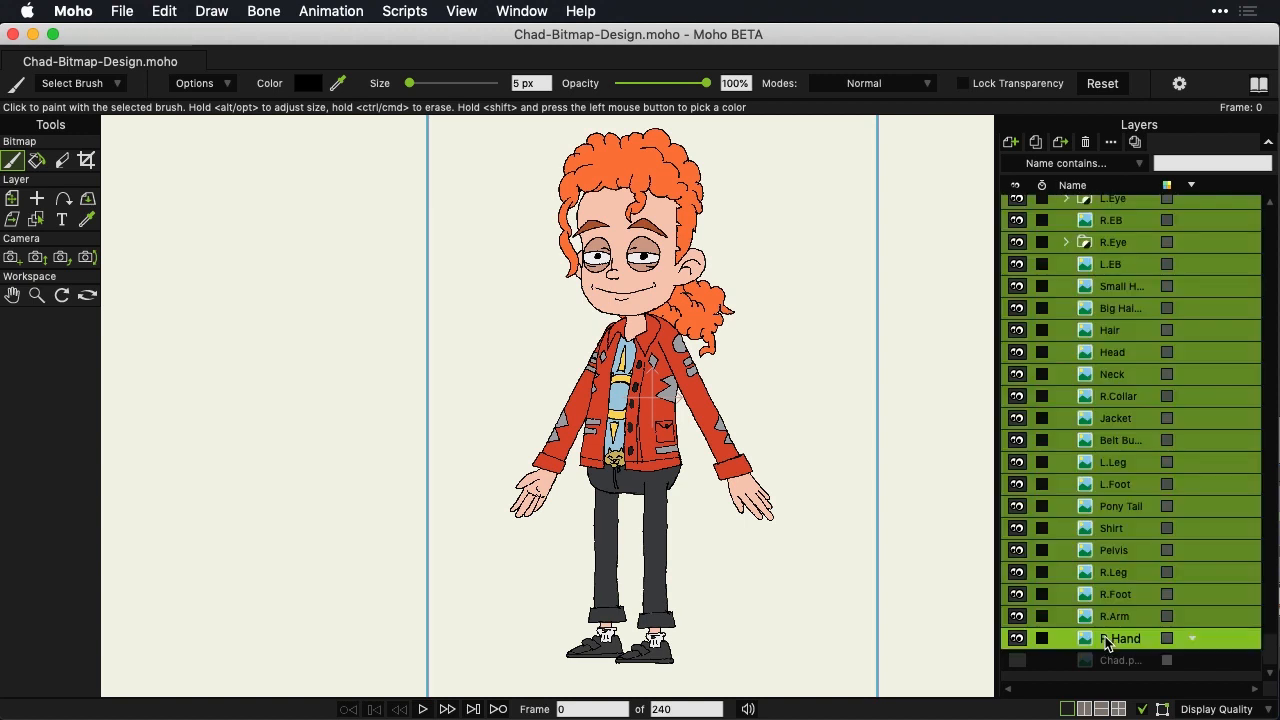
pyautogui.rightClick(1105, 641)
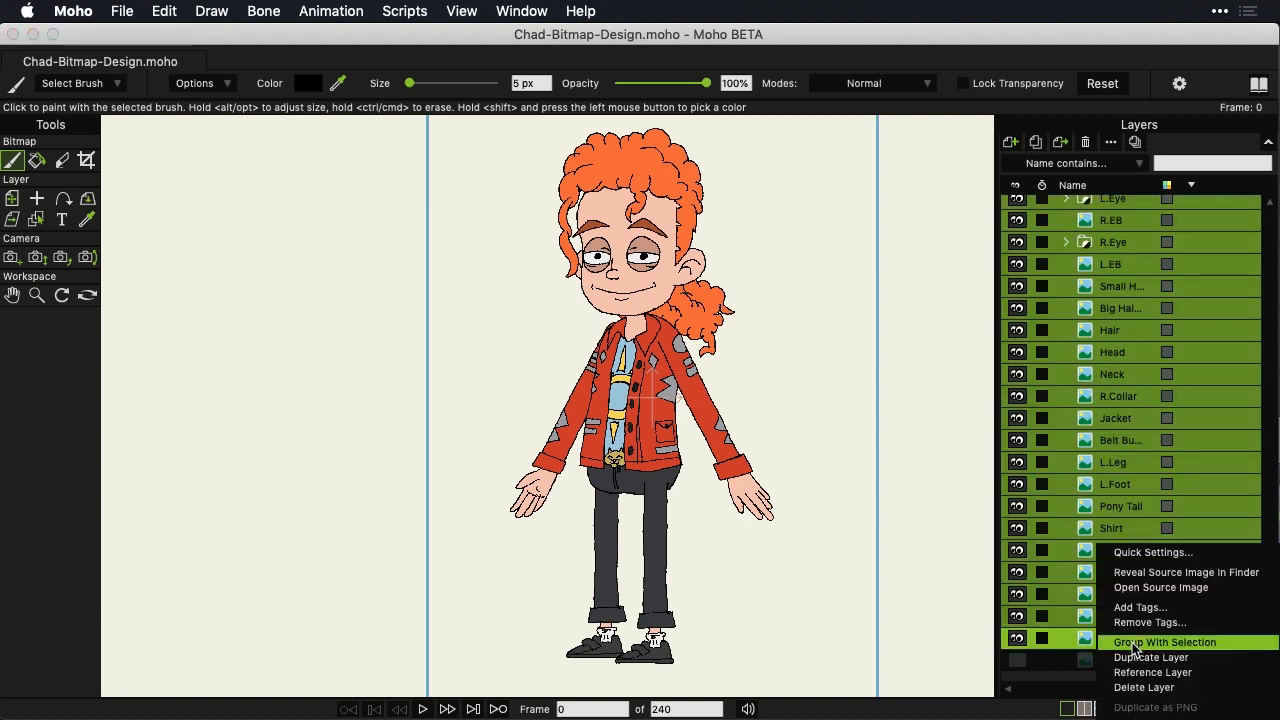
pyautogui.click(1134, 645)
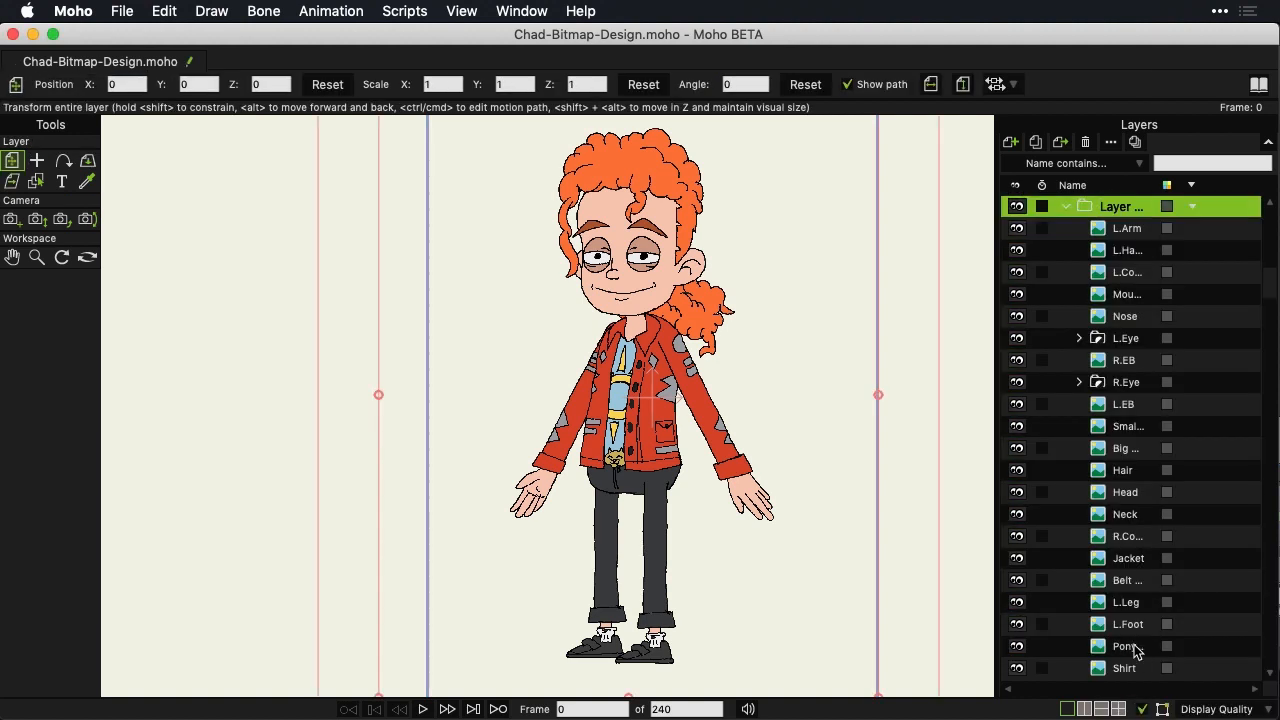
# Step: Collapse the new character group and rename it CHAD
pyautogui.click(1066, 207)
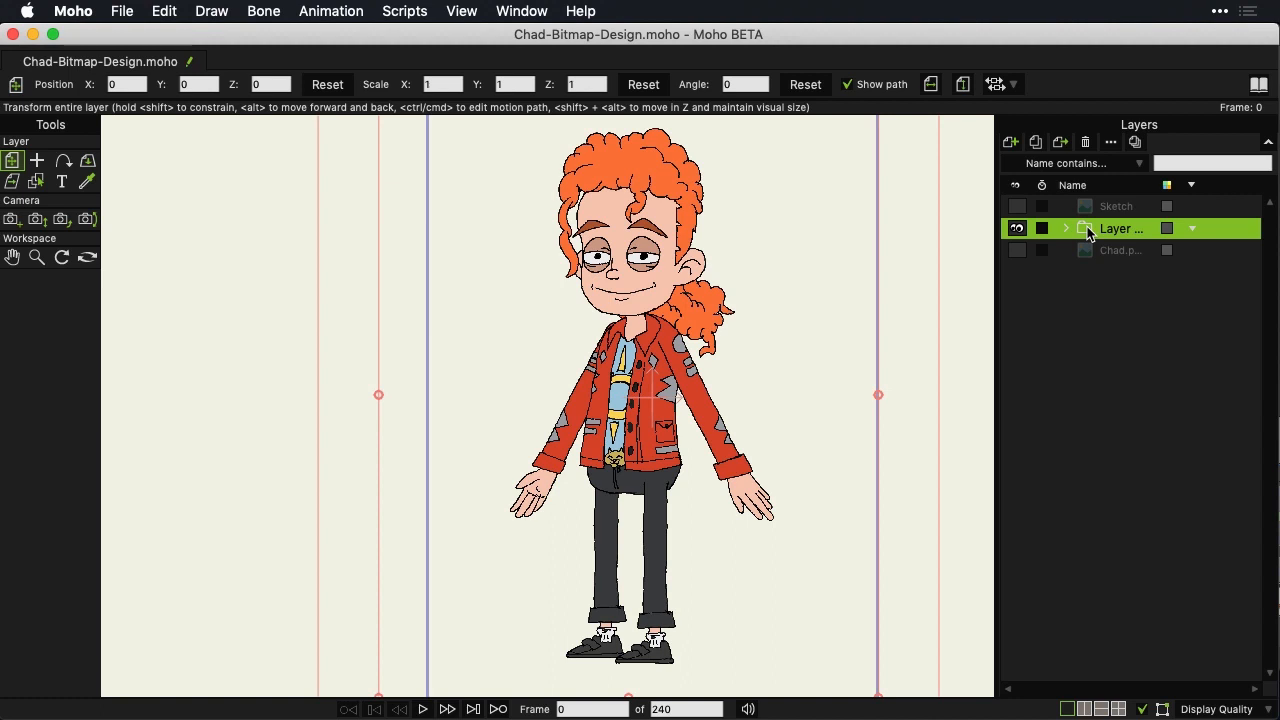
pyautogui.doubleClick(1120, 230)
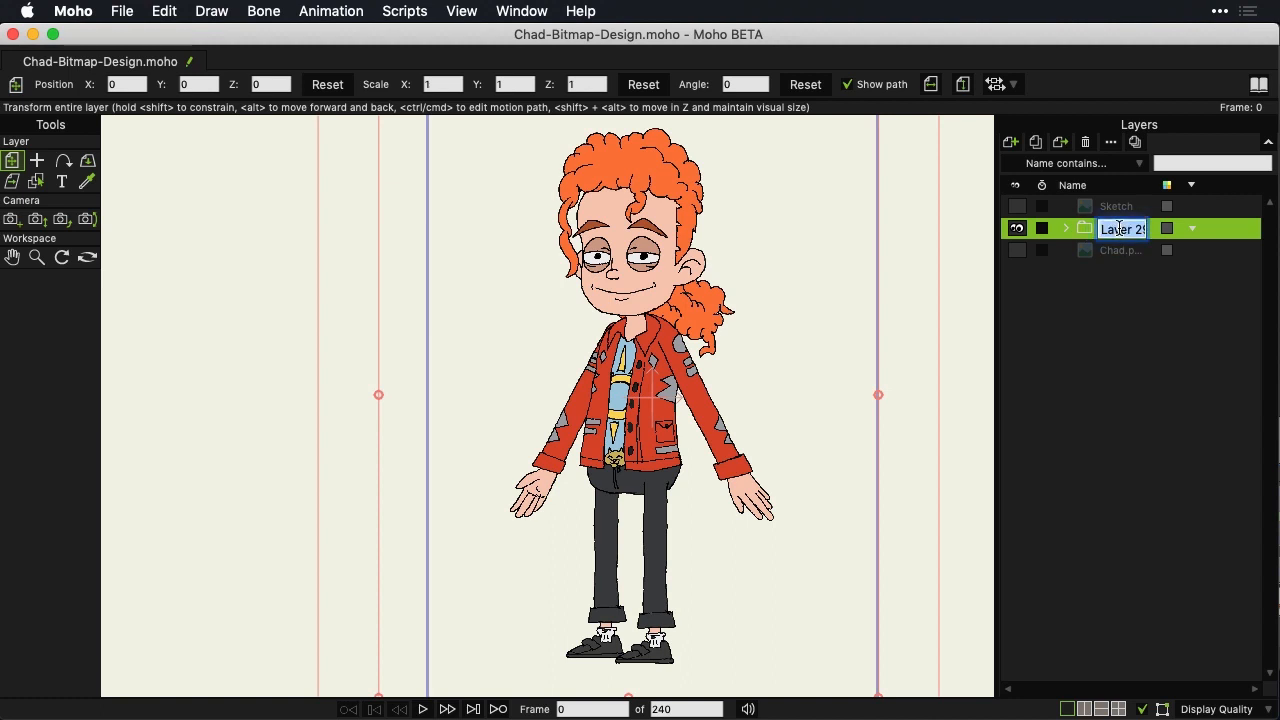
pyautogui.write('CG')
pyautogui.press('BackSpace')
pyautogui.write('HAD')
pyautogui.press('Return')
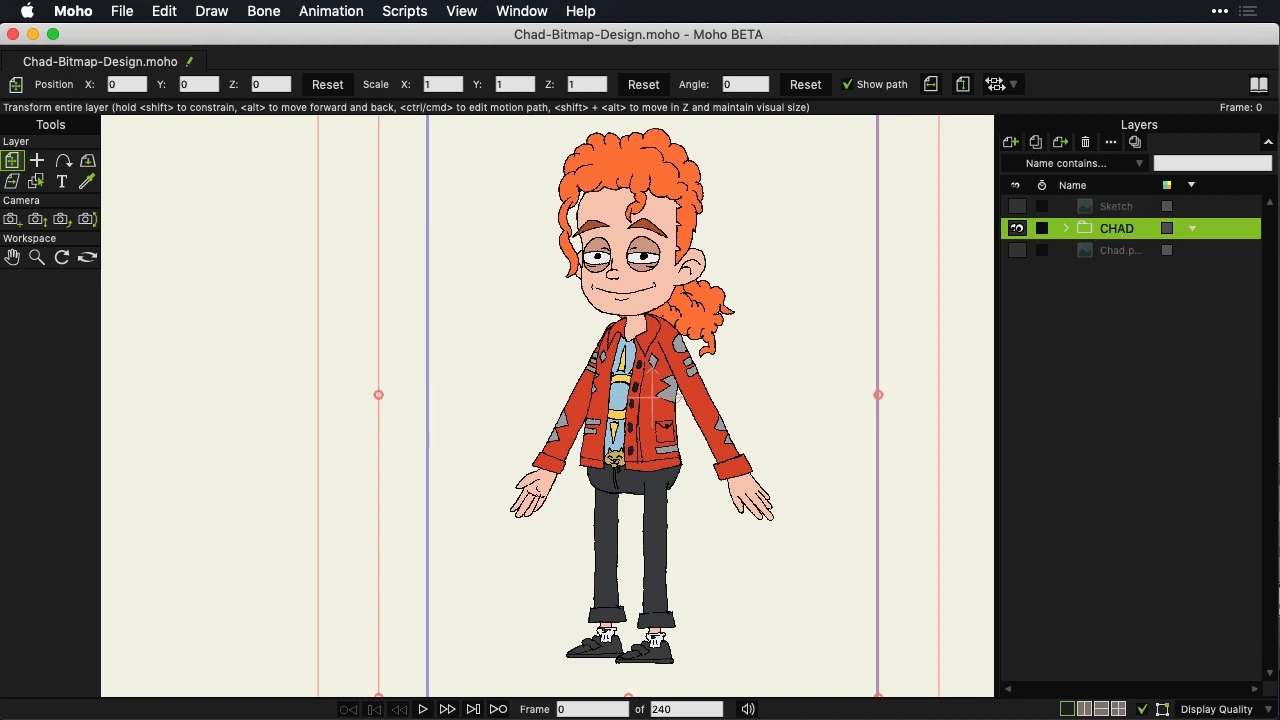
# Step: Inspect the CHAD group's contents and toggle the visibility of the group and of the Chad.png reference layer
pyautogui.click(1065, 229)
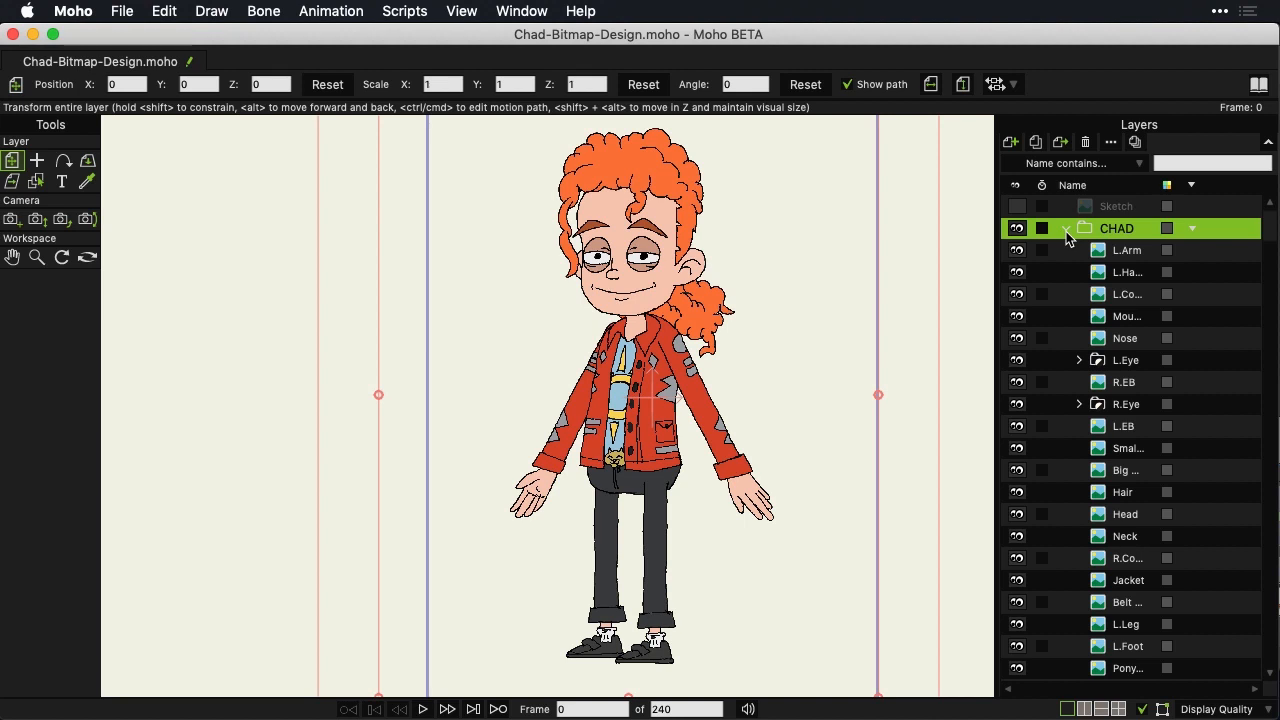
pyautogui.click(1066, 231)
pyautogui.click(1017, 228)
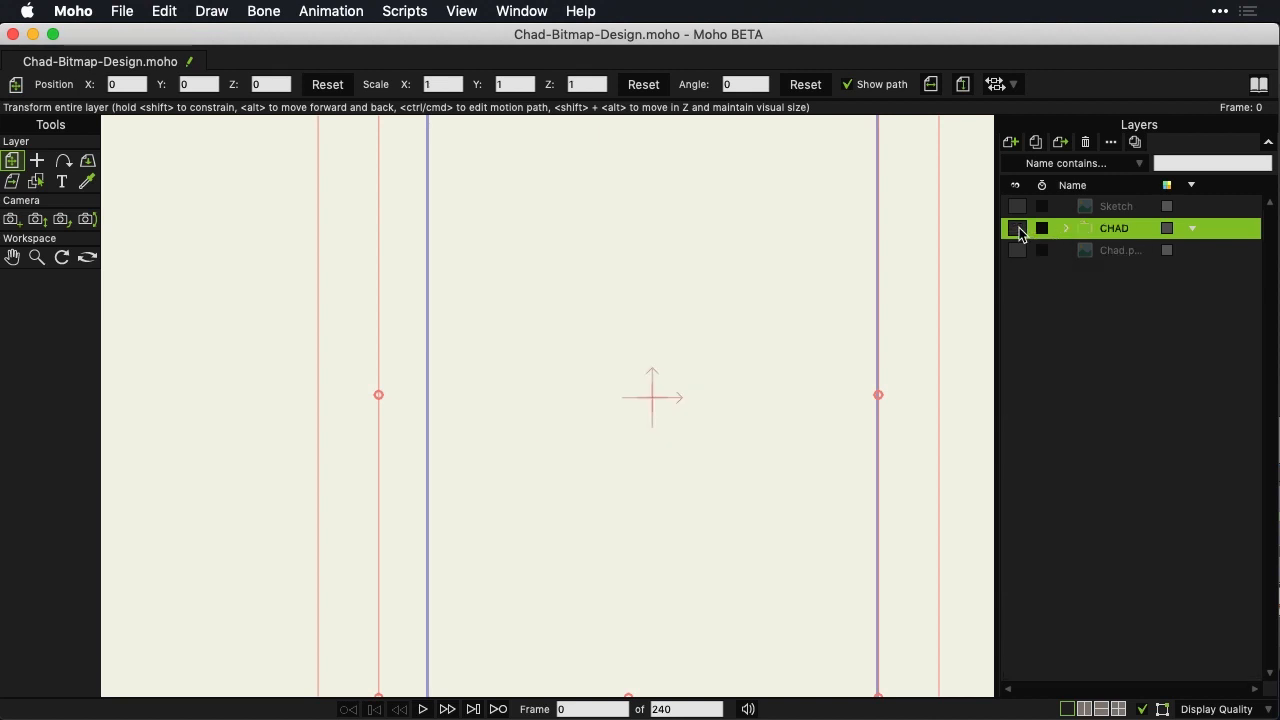
pyautogui.click(1018, 250)
pyautogui.click(1018, 251)
pyautogui.click(1018, 229)
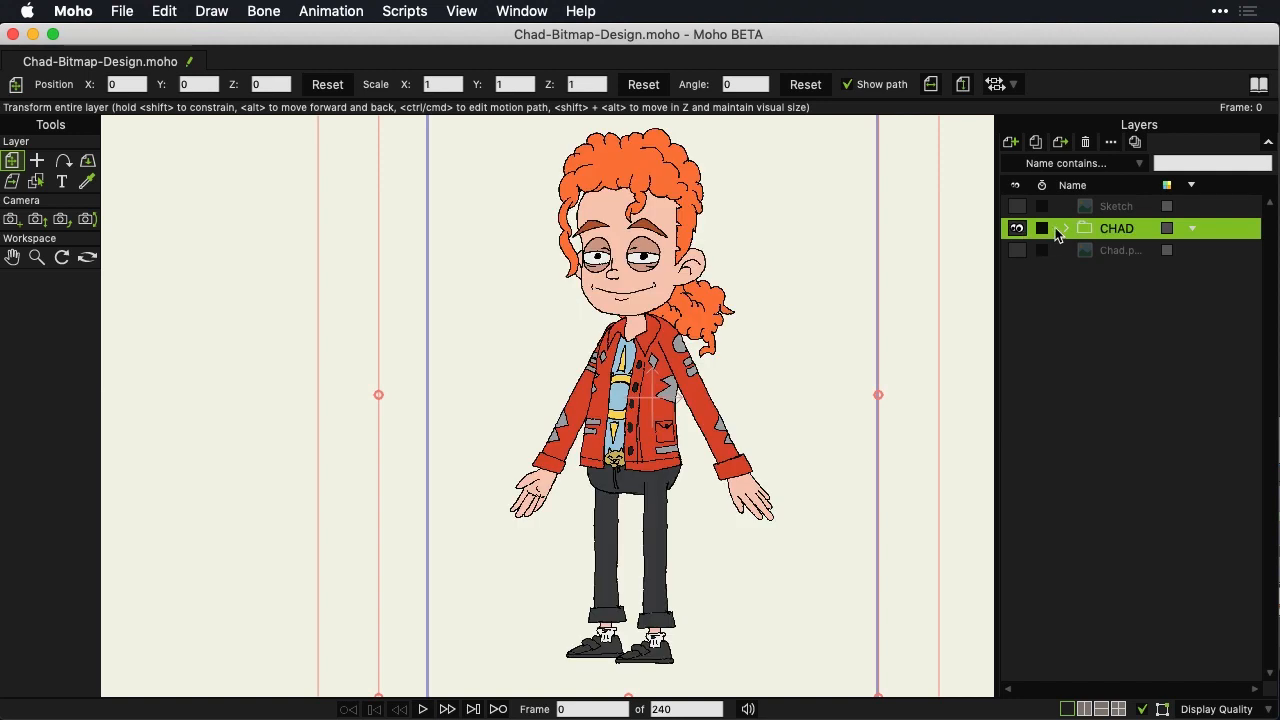
# Step: Expand the CHAD group, select the closed mouth layer and widen the layer list's name column
pyautogui.click(1064, 229)
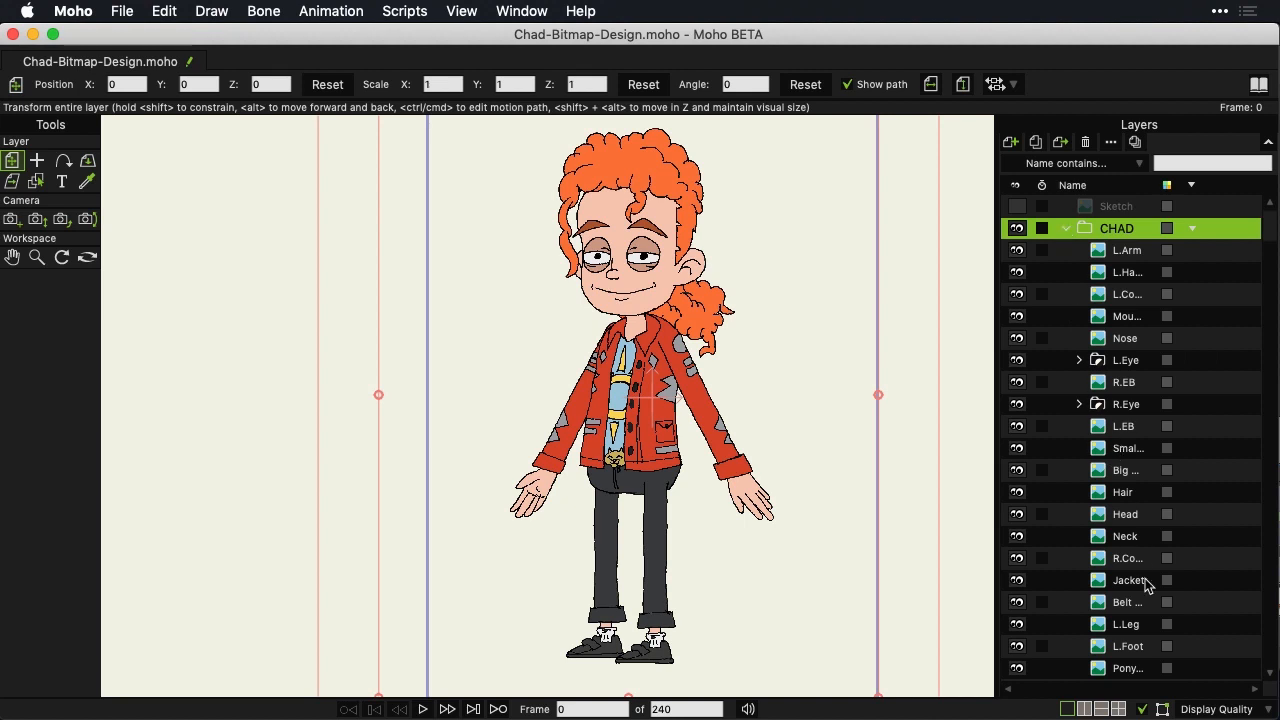
pyautogui.scroll(-5, 1145, 572)
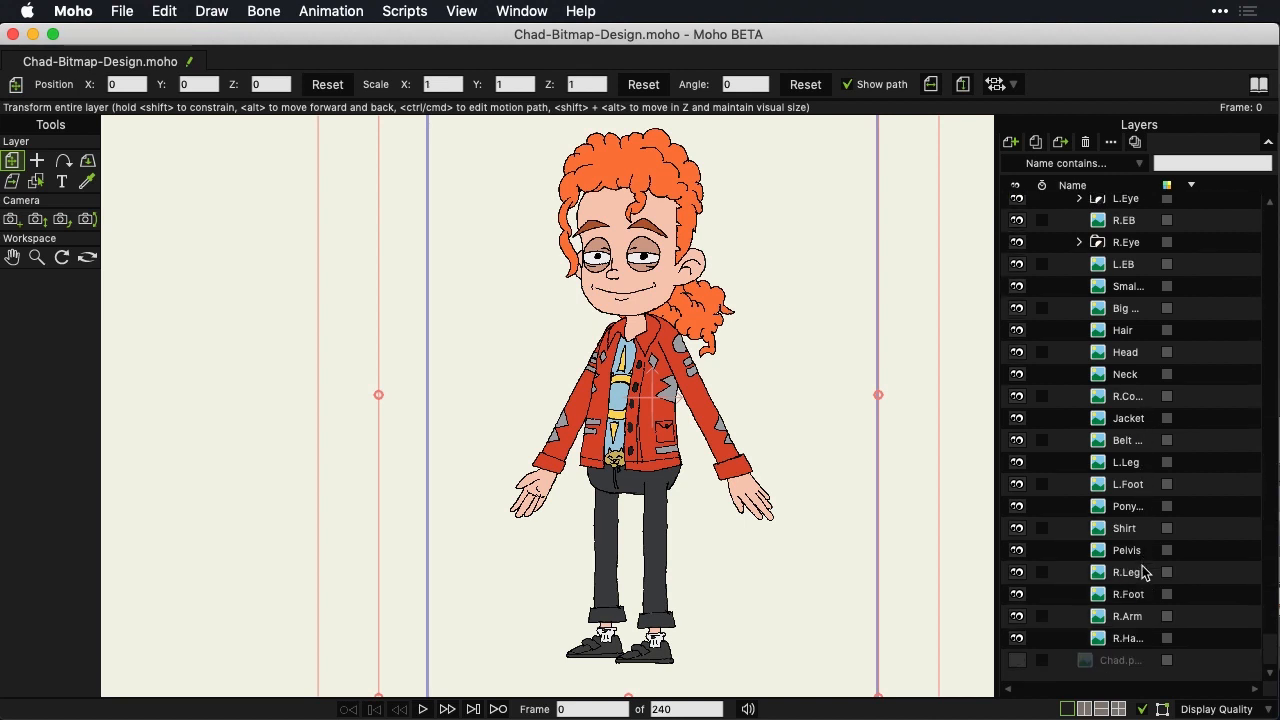
pyautogui.scroll(5, 1145, 572)
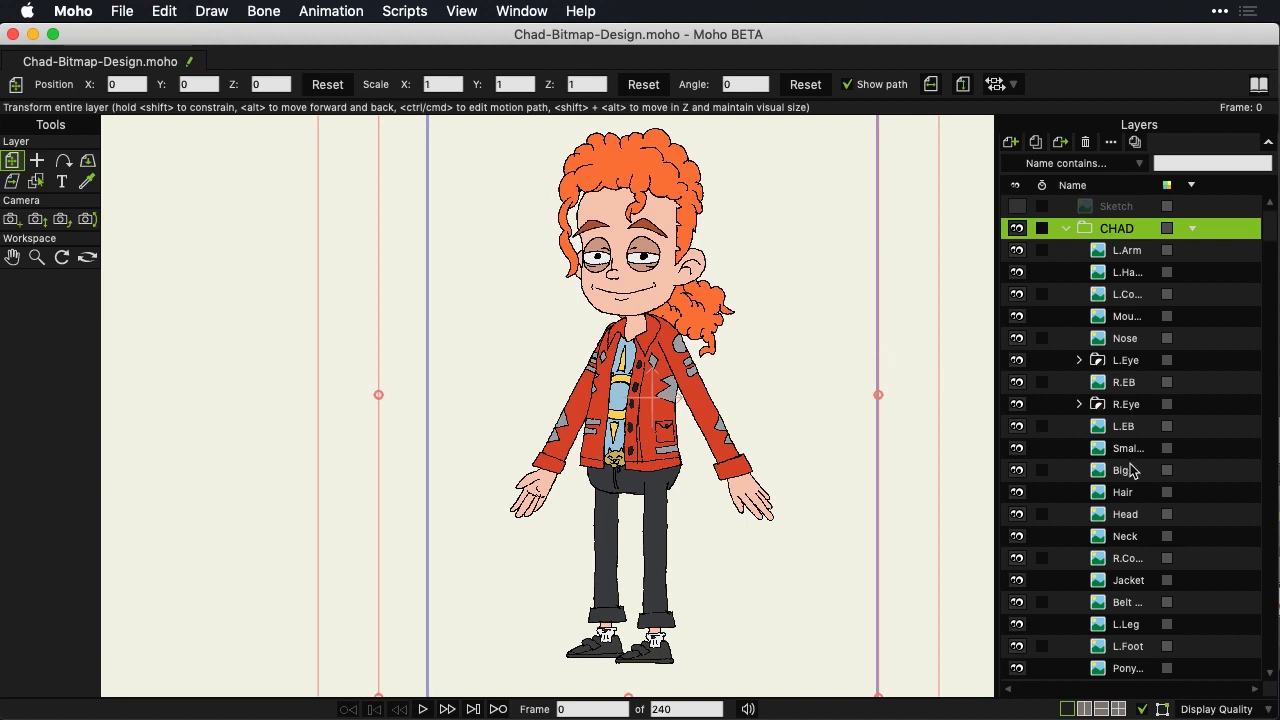
pyautogui.click(1120, 318)
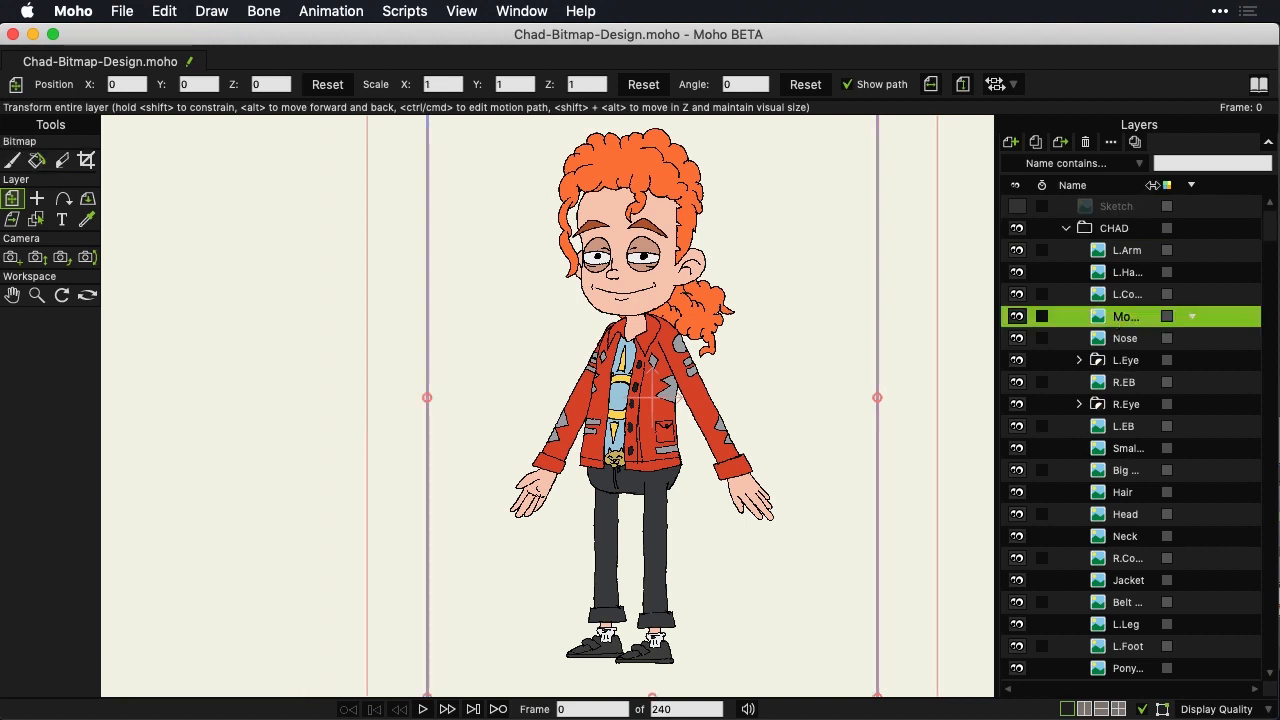
pyautogui.moveTo(1152, 185); pyautogui.dragTo(1204, 185)
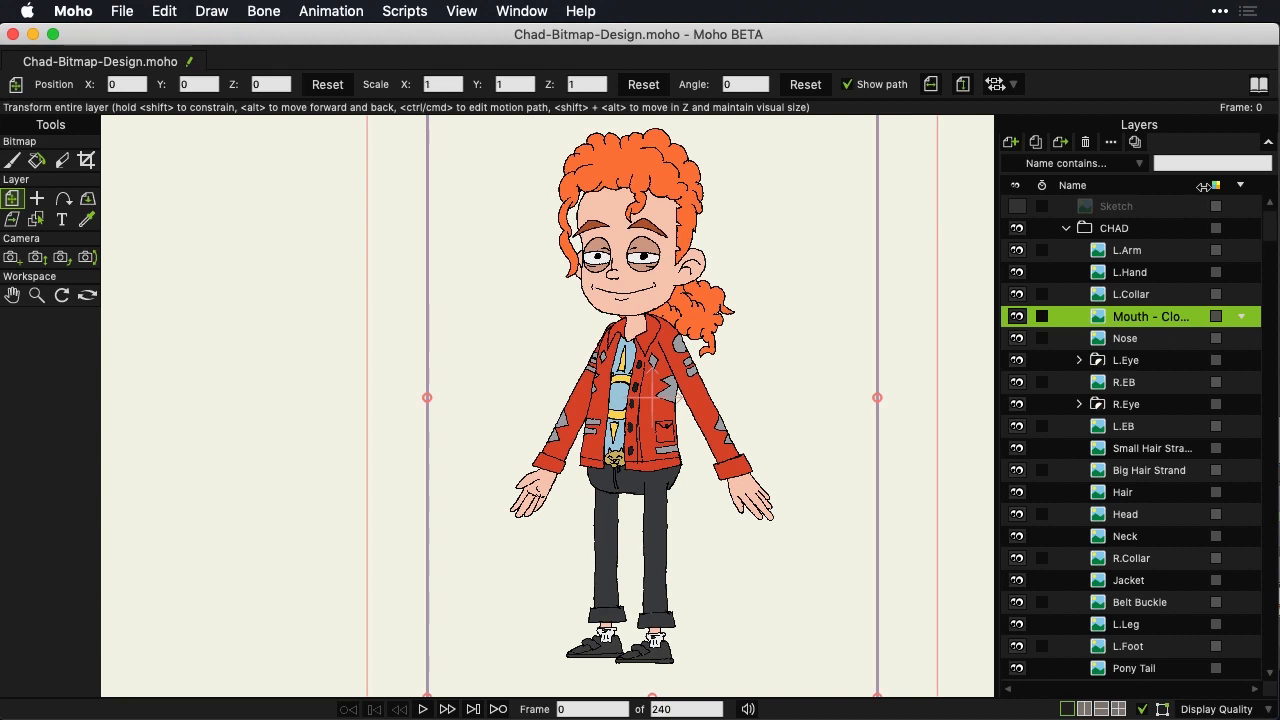
# Step: Place the closed mouth layer in its own group, name that group Mouth and collapse it
pyautogui.rightClick(1097, 314)
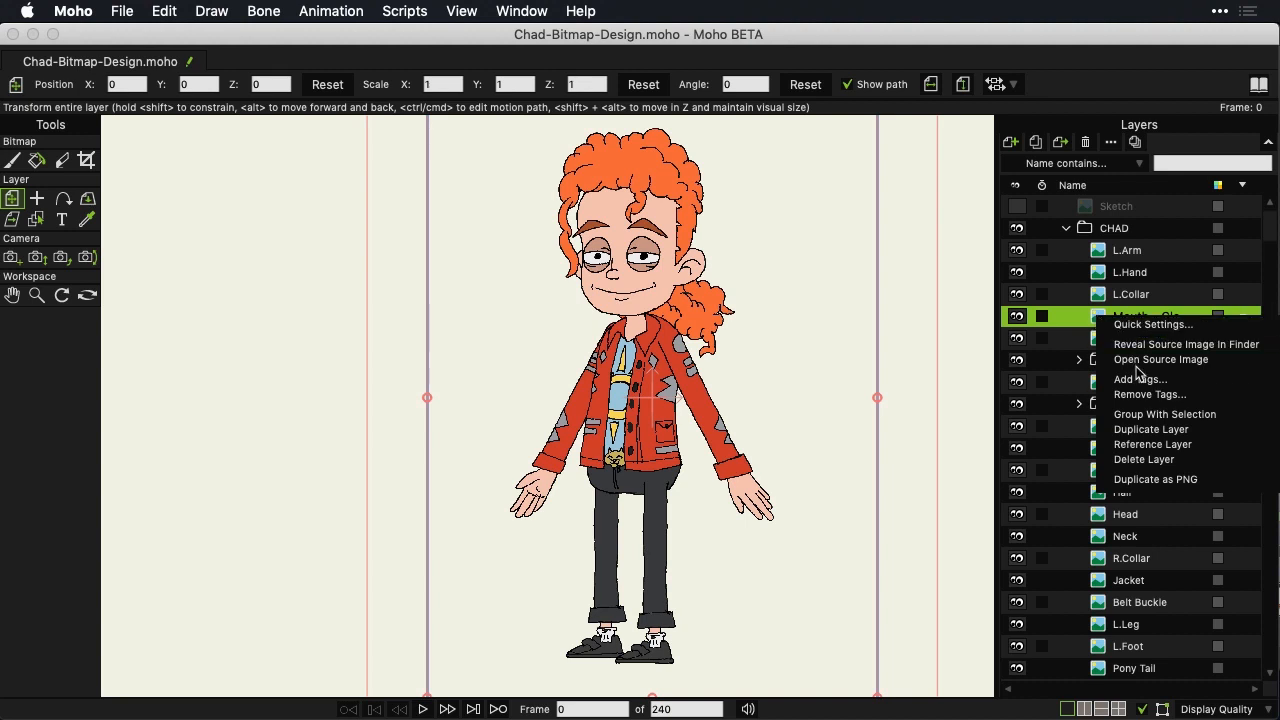
pyautogui.click(1148, 414)
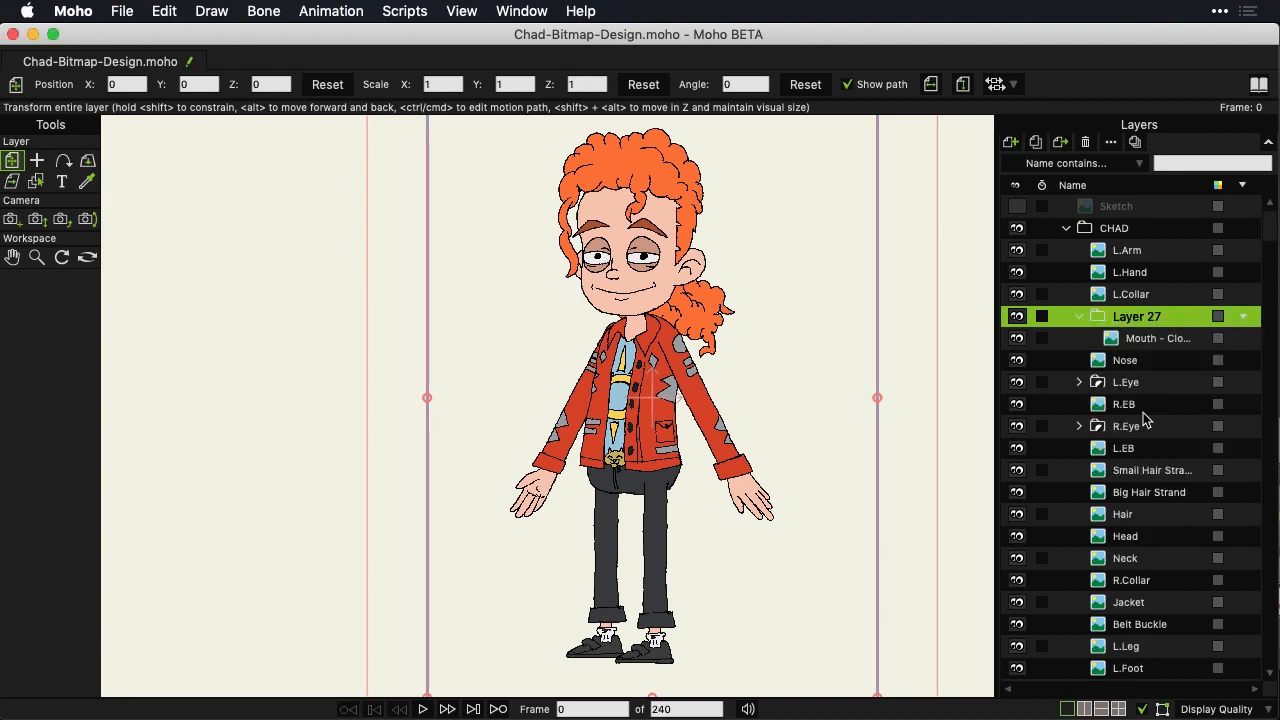
pyautogui.doubleClick(1135, 318)
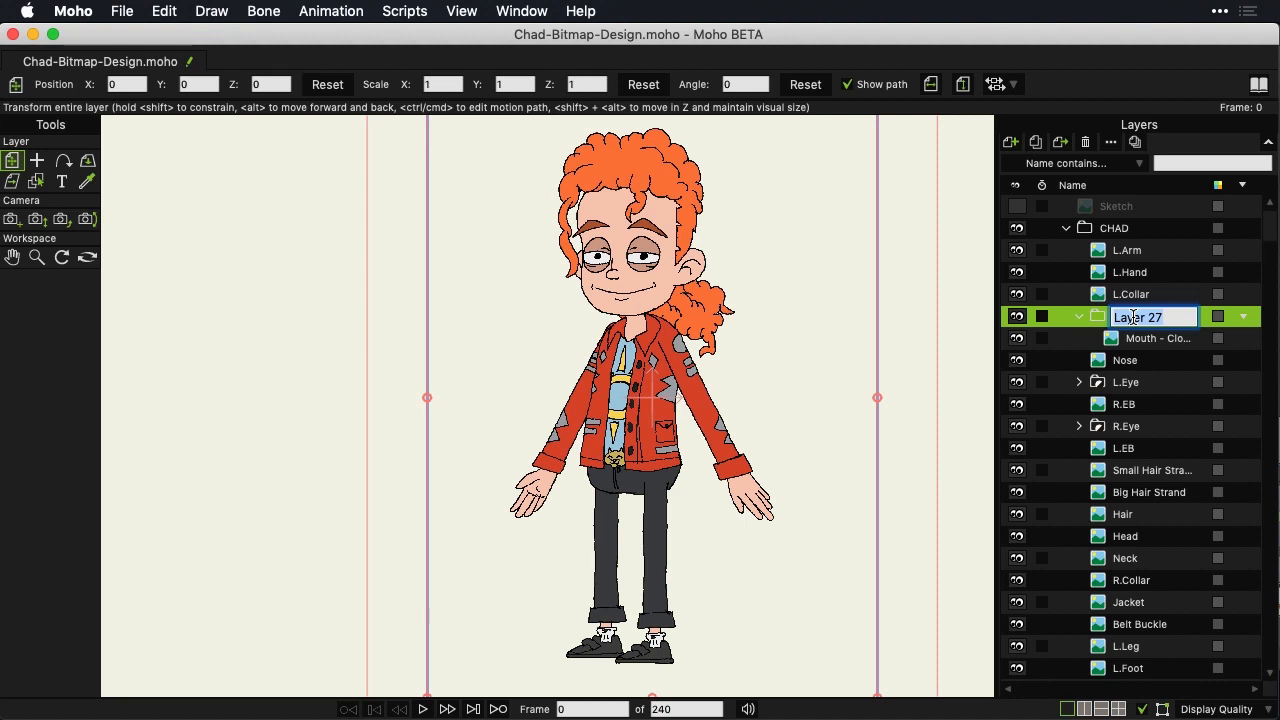
pyautogui.write('Mouth')
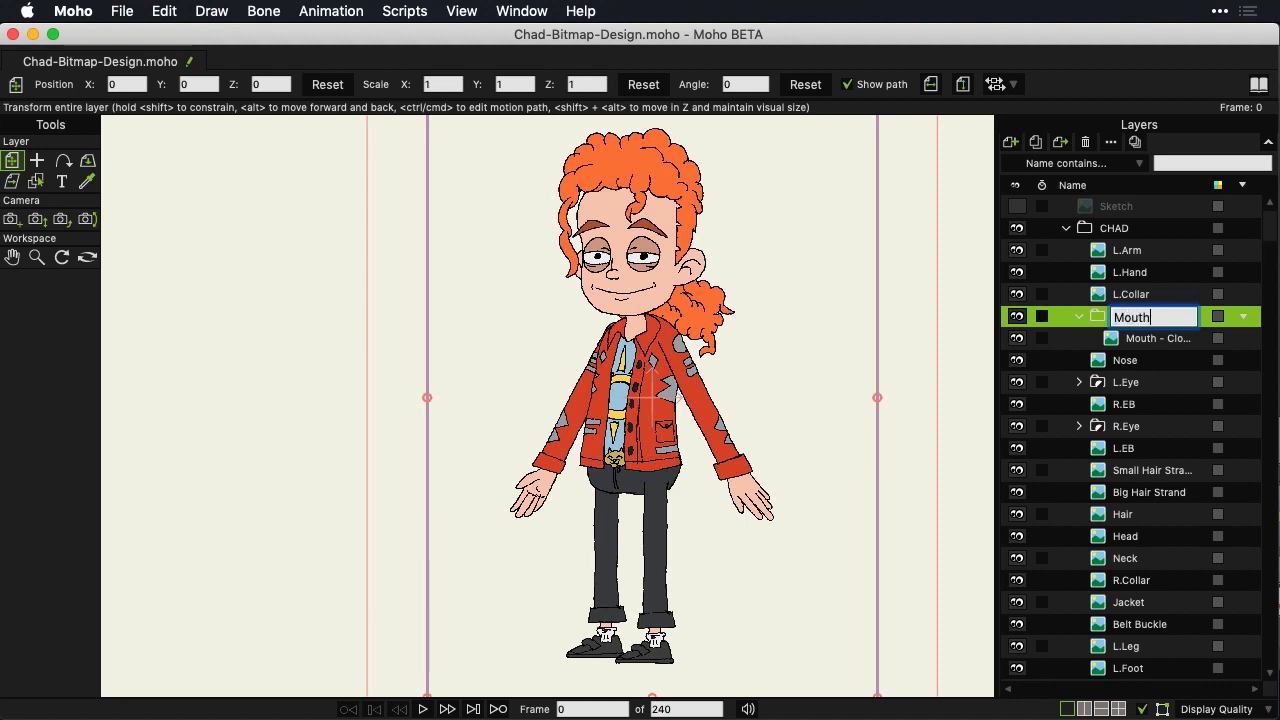
pyautogui.press('Return')
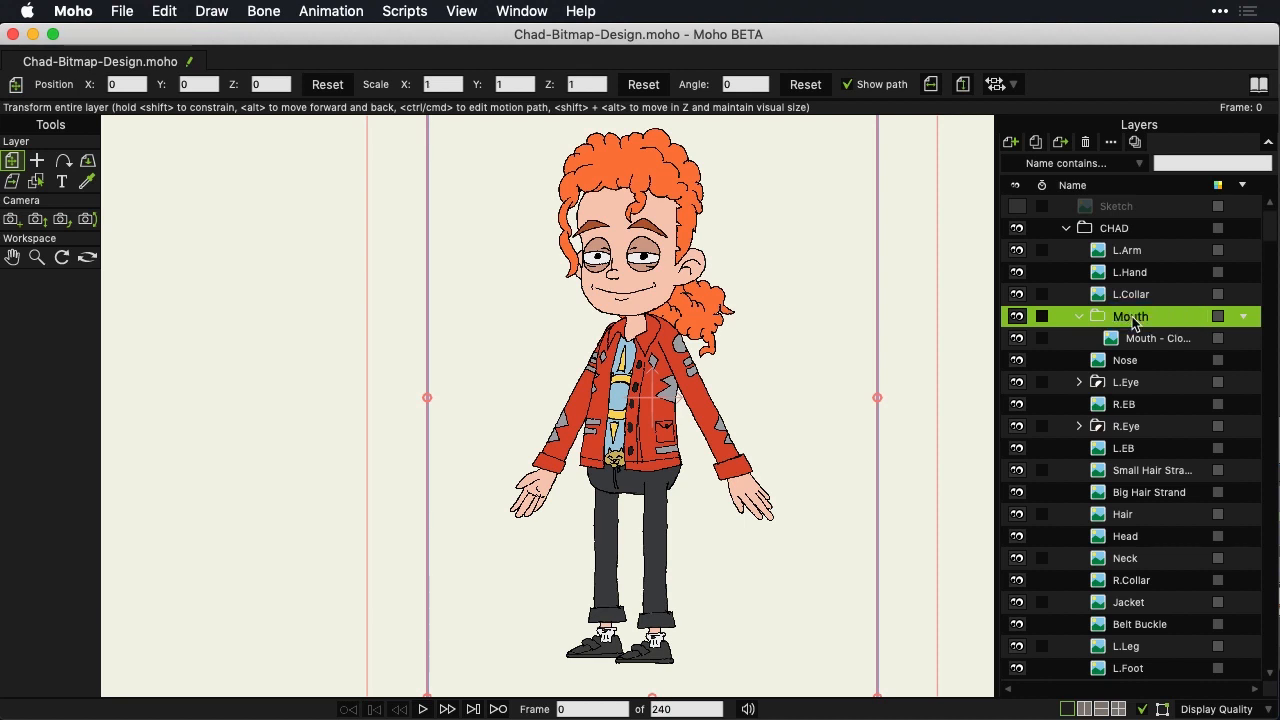
pyautogui.click(1079, 316)
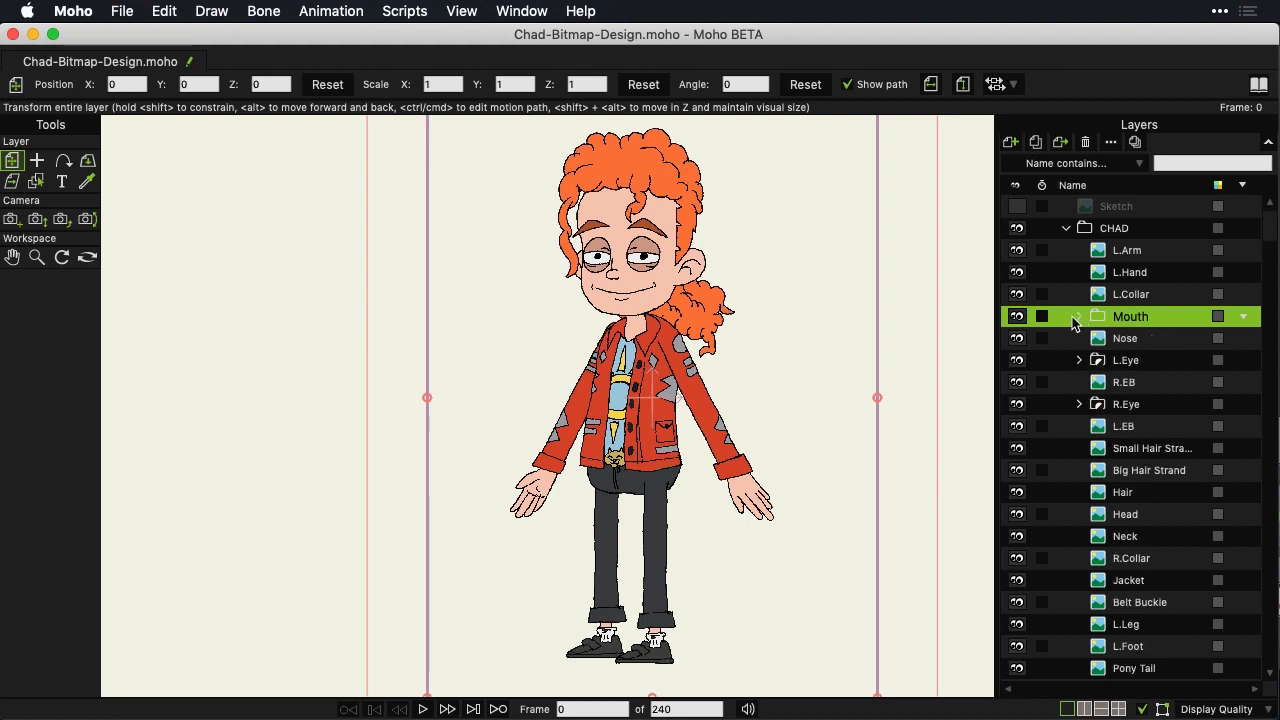
# Step: Hide the Mouth group and add an empty group layer directly above it
pyautogui.click(1017, 318)
pyautogui.click(1011, 145)
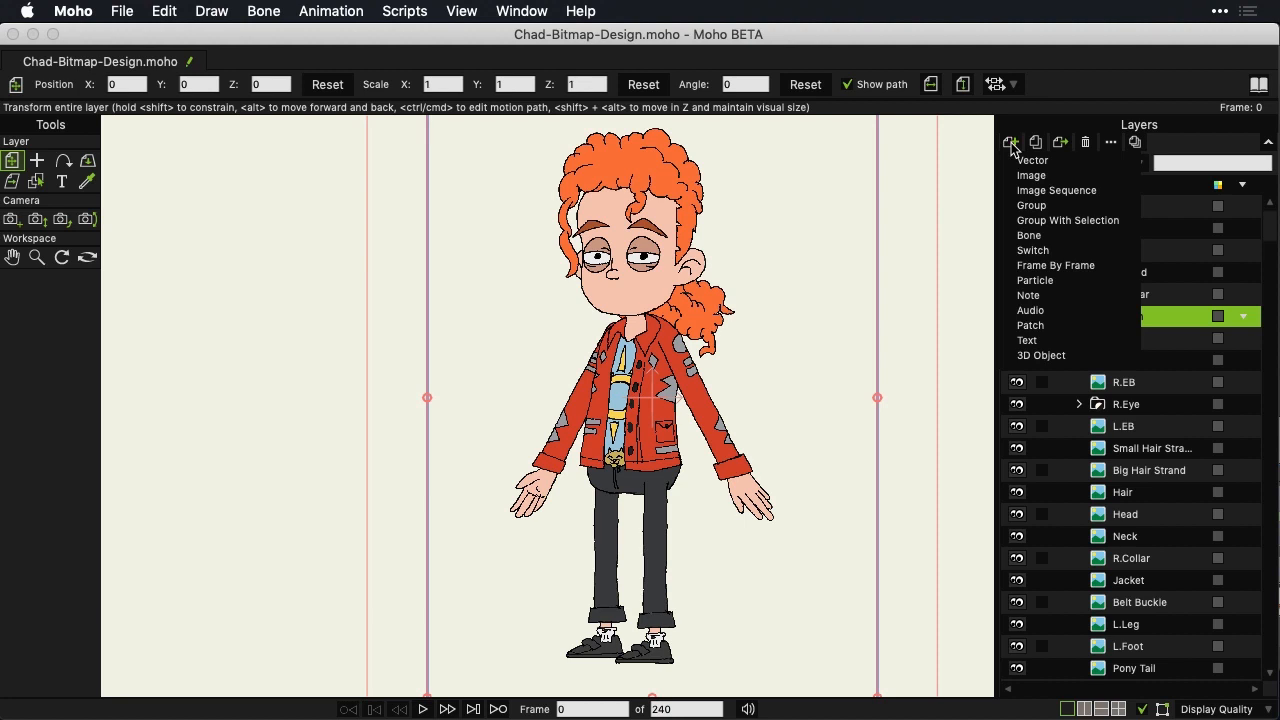
pyautogui.click(1040, 205)
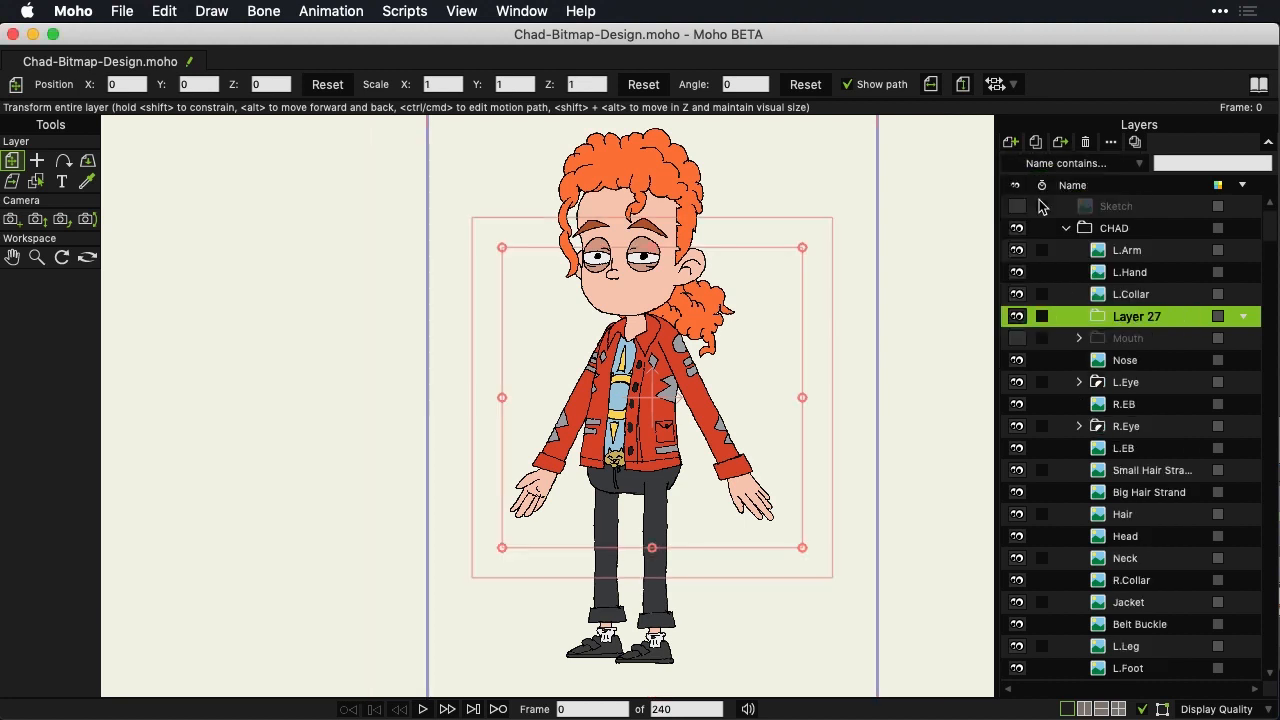
# Step: Rename the empty group Mouth Sketches and make the Mouth group visible again
pyautogui.doubleClick(1146, 319)
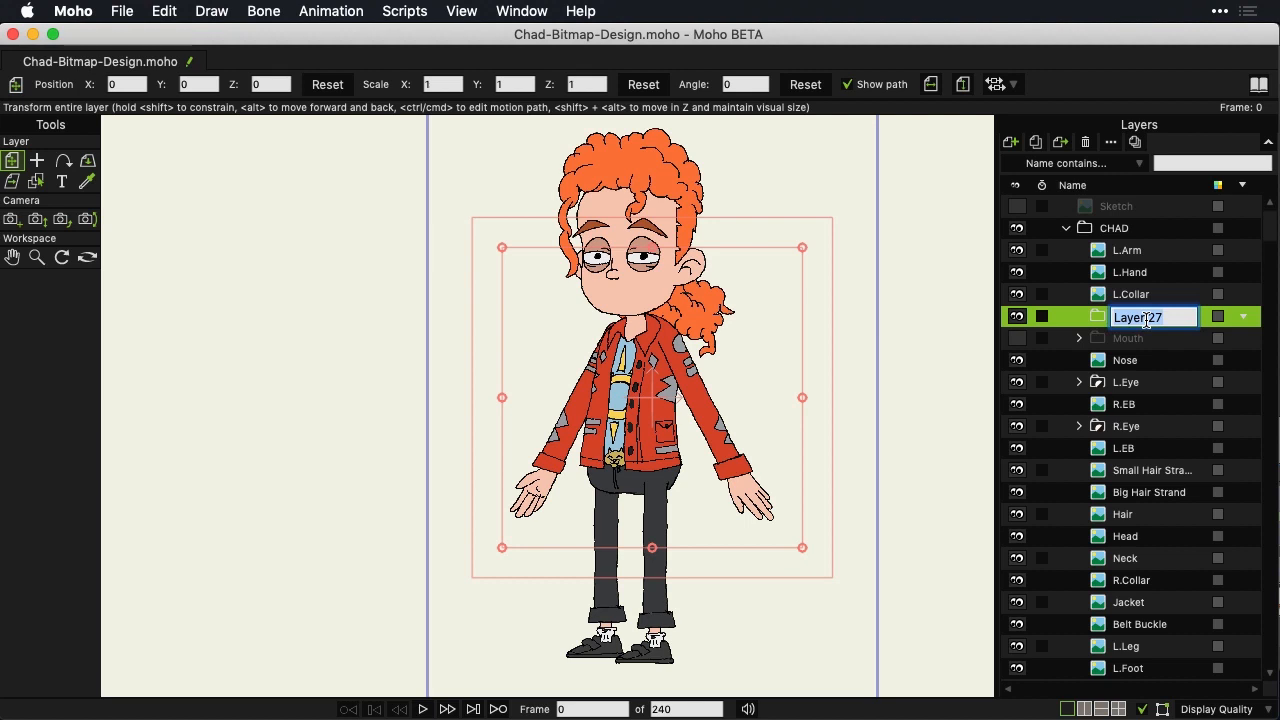
pyautogui.write('Mouh Sw')
pyautogui.press('BackSpace')
pyautogui.press('BackSpace')
pyautogui.press('BackSpace')
pyautogui.press('BackSpace')
pyautogui.write('th ')
pyautogui.write('Sketxh')
pyautogui.press('BackSpace')
pyautogui.press('BackSpace')
pyautogui.write('ches')
pyautogui.press('Return')
pyautogui.click(1018, 341)
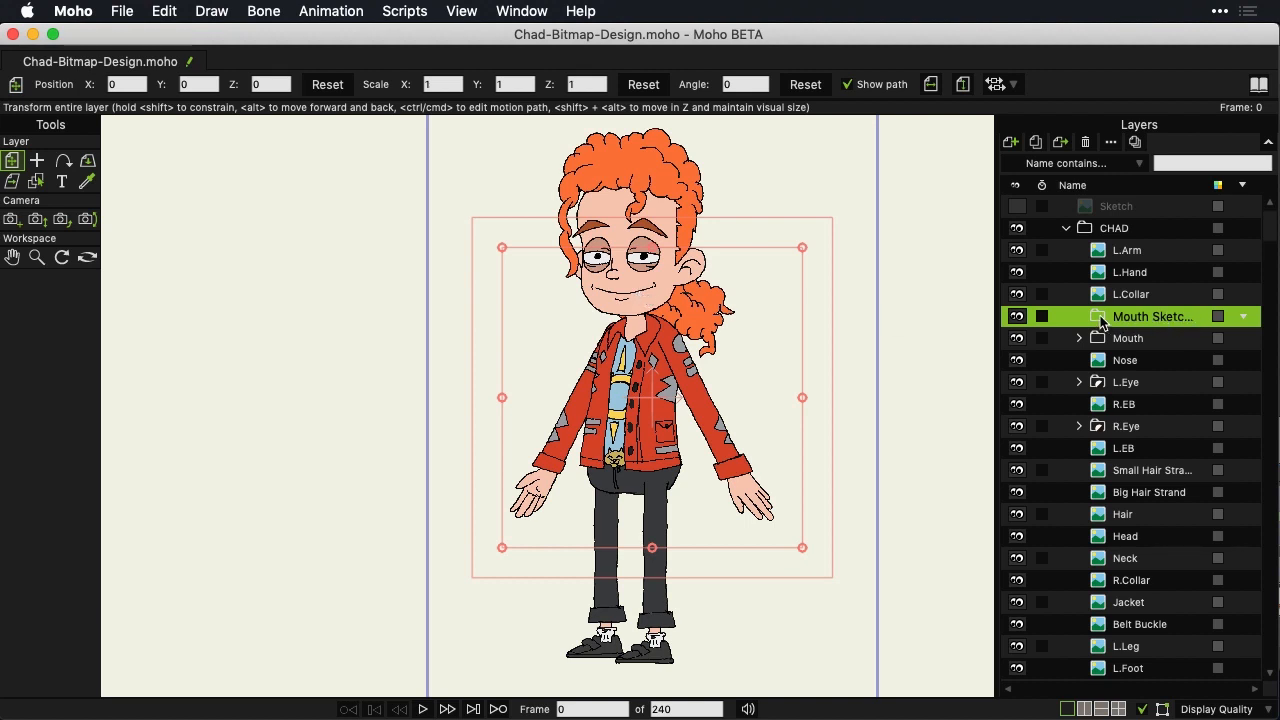
# Step: Create a transparent 2048 x 2732 image layer named Sketch - ETC and move it into the Mouth Sketches group
pyautogui.click(1012, 143)
pyautogui.click(1030, 177)
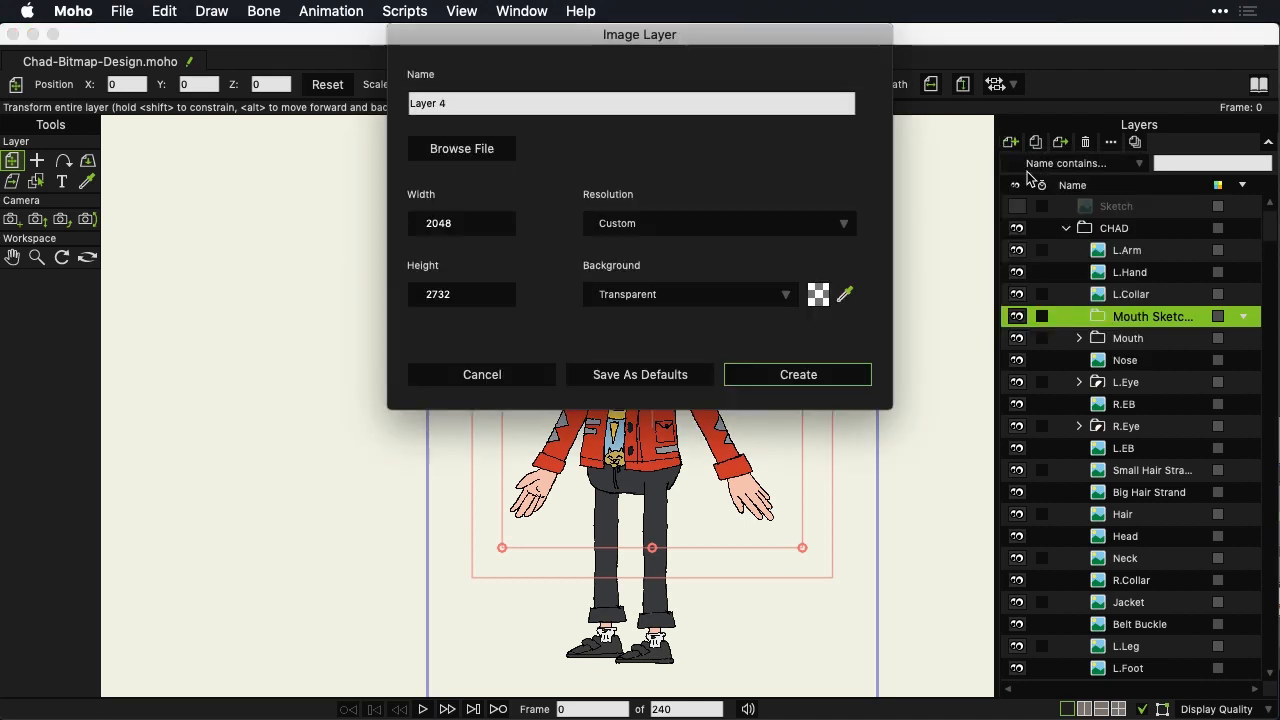
pyautogui.tripleClick(471, 105)
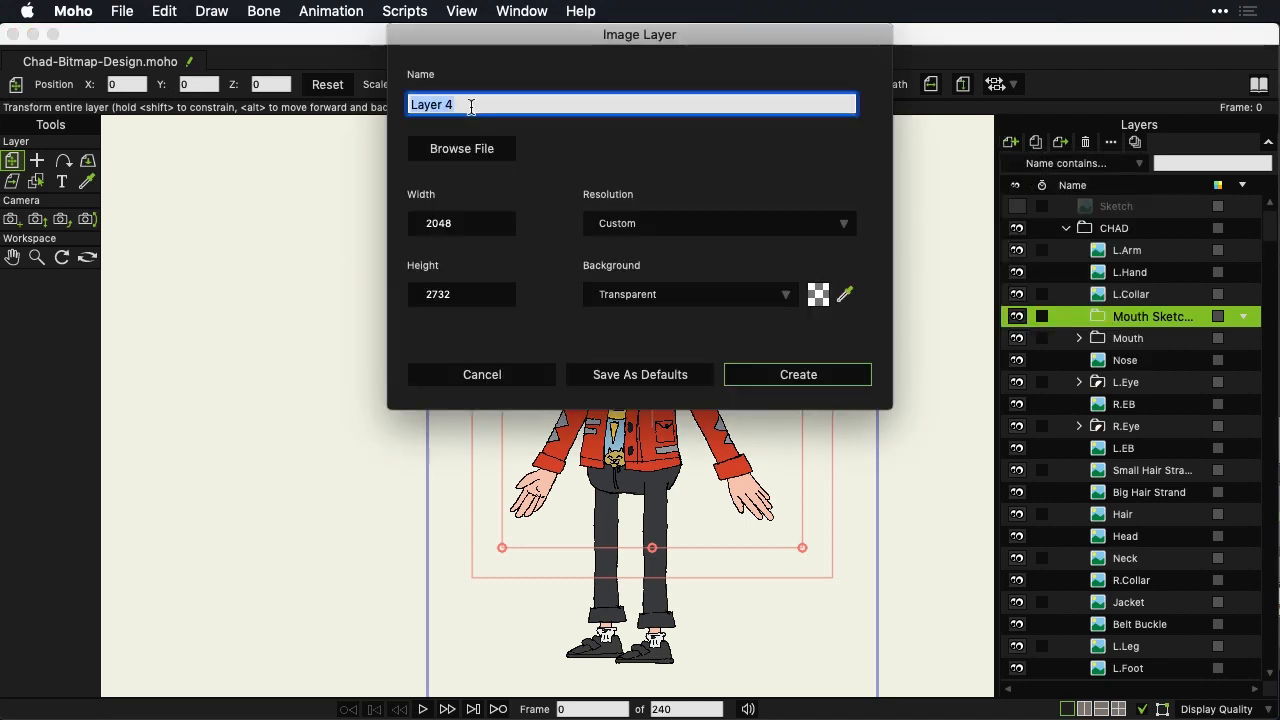
pyautogui.write('Ske')
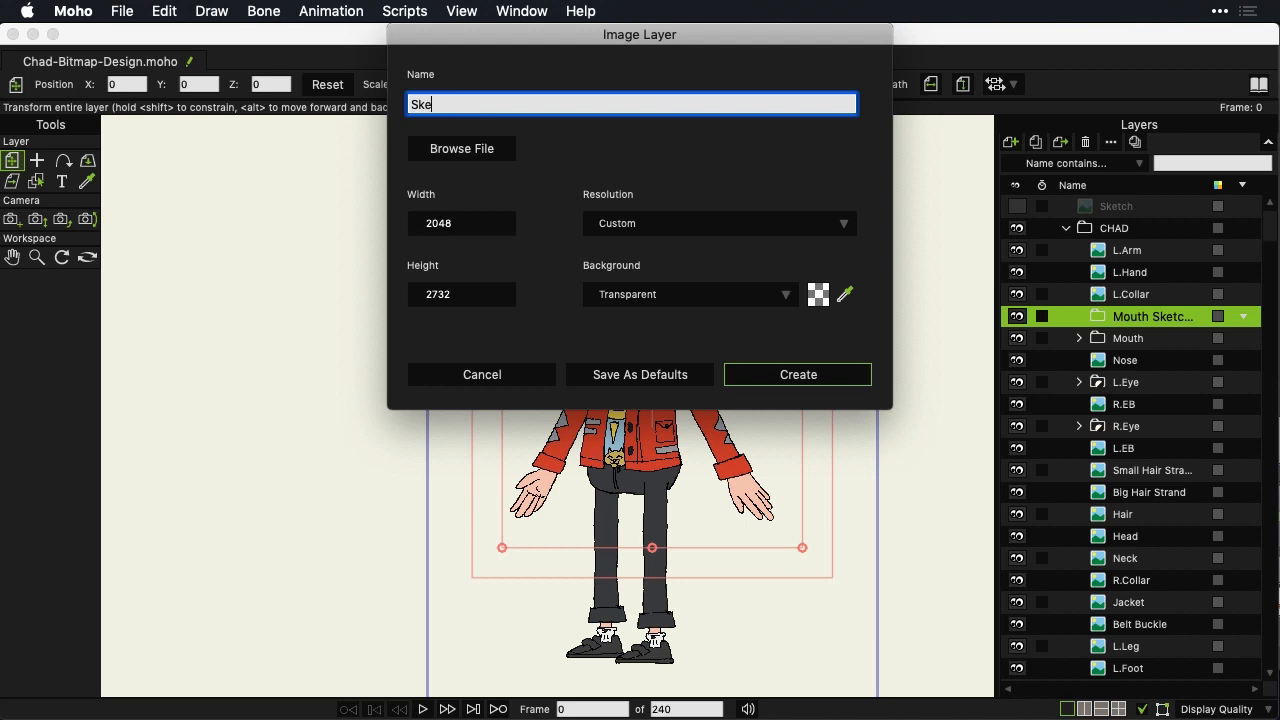
pyautogui.write('tch - ETC')
pyautogui.click(787, 375)
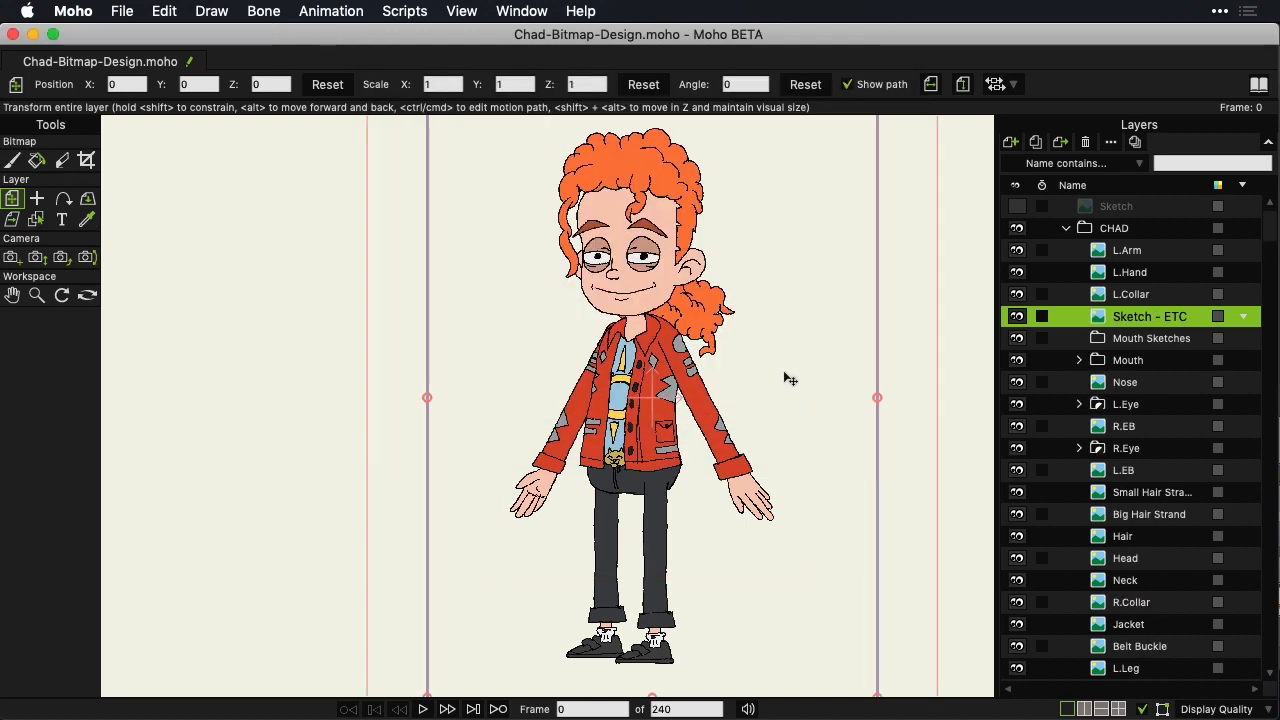
pyautogui.moveTo(1119, 319); pyautogui.dragTo(1120, 338)
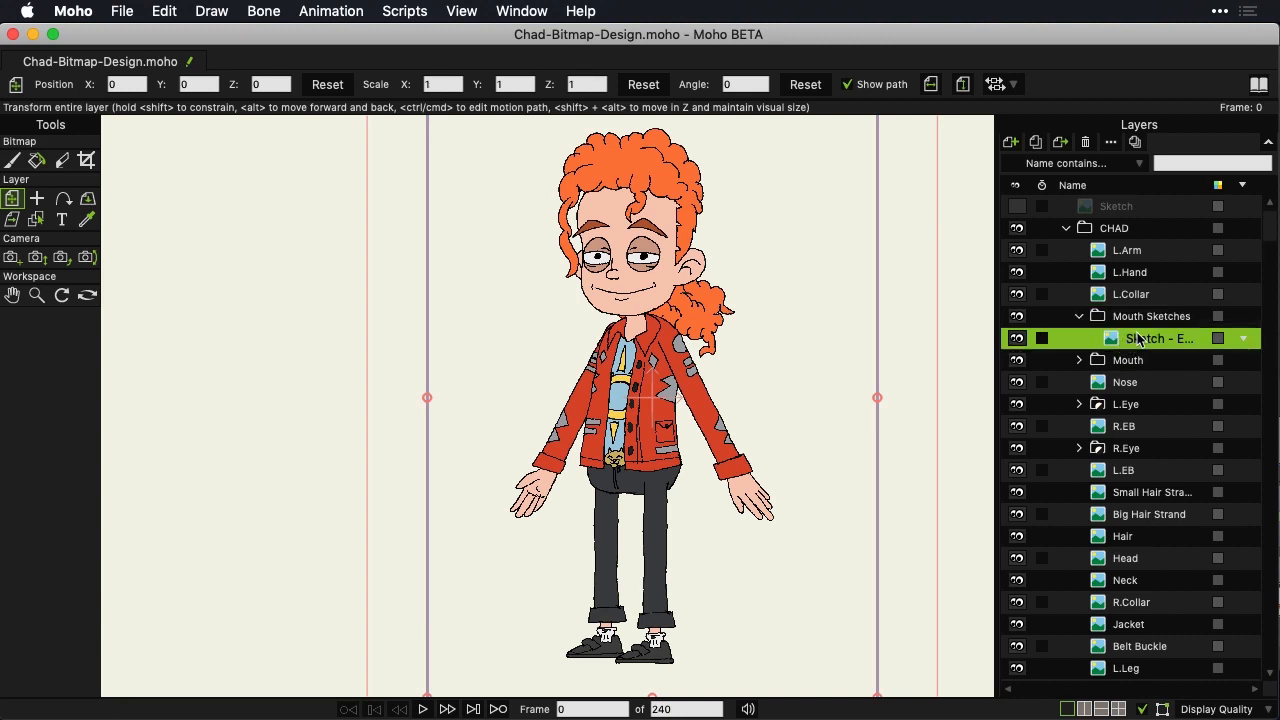
# Step: Choose the Soft Pencil brush from the Draw brush category for painting on the Sketch - ETC layer
pyautogui.click(12, 161)
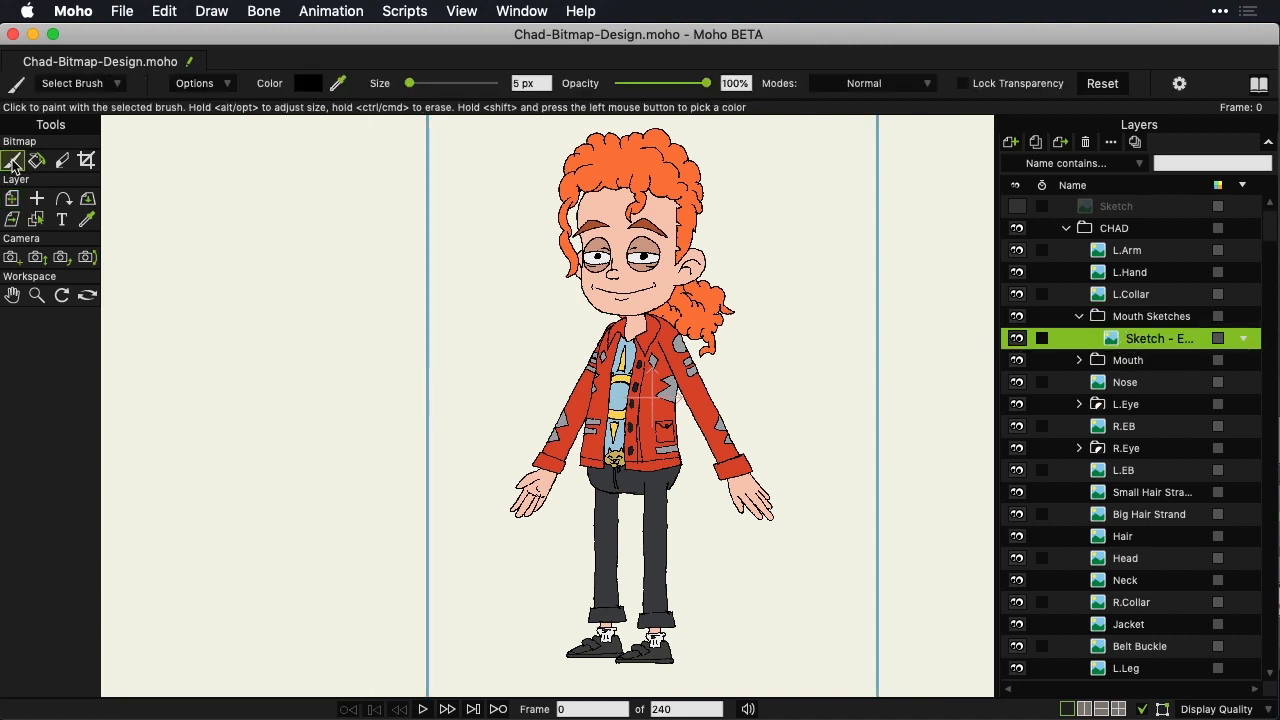
pyautogui.click(116, 84)
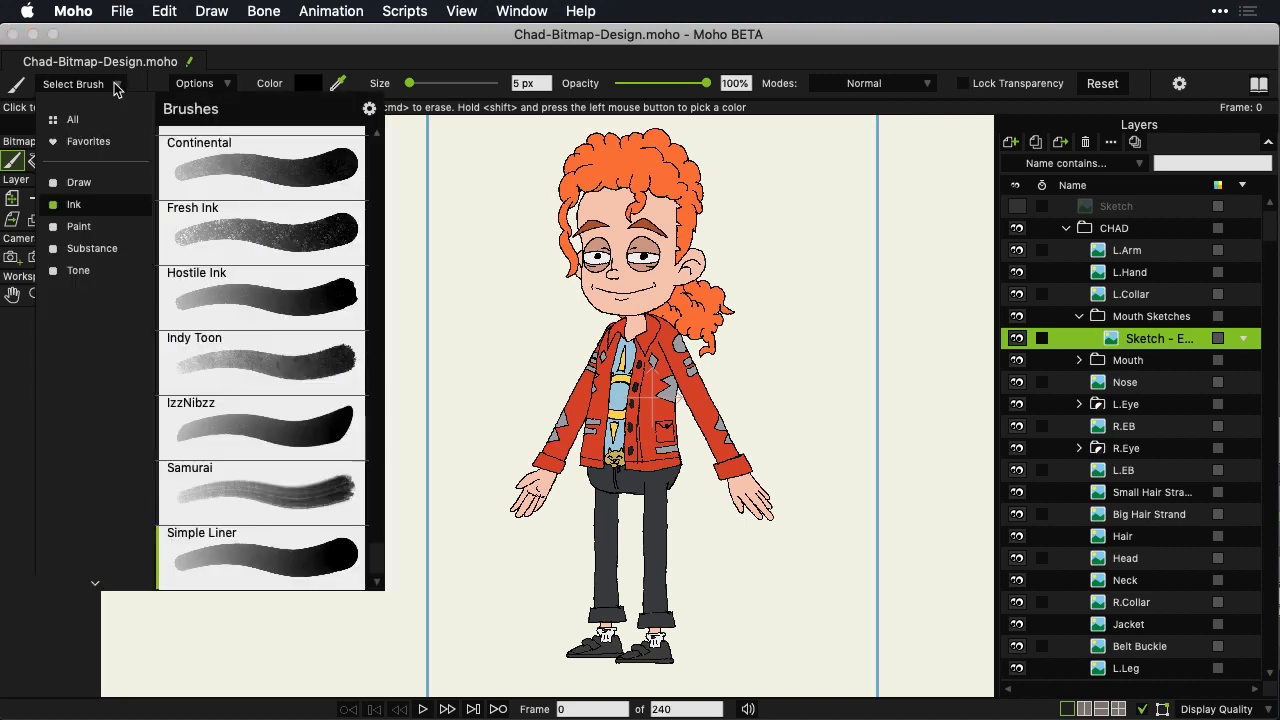
pyautogui.click(78, 184)
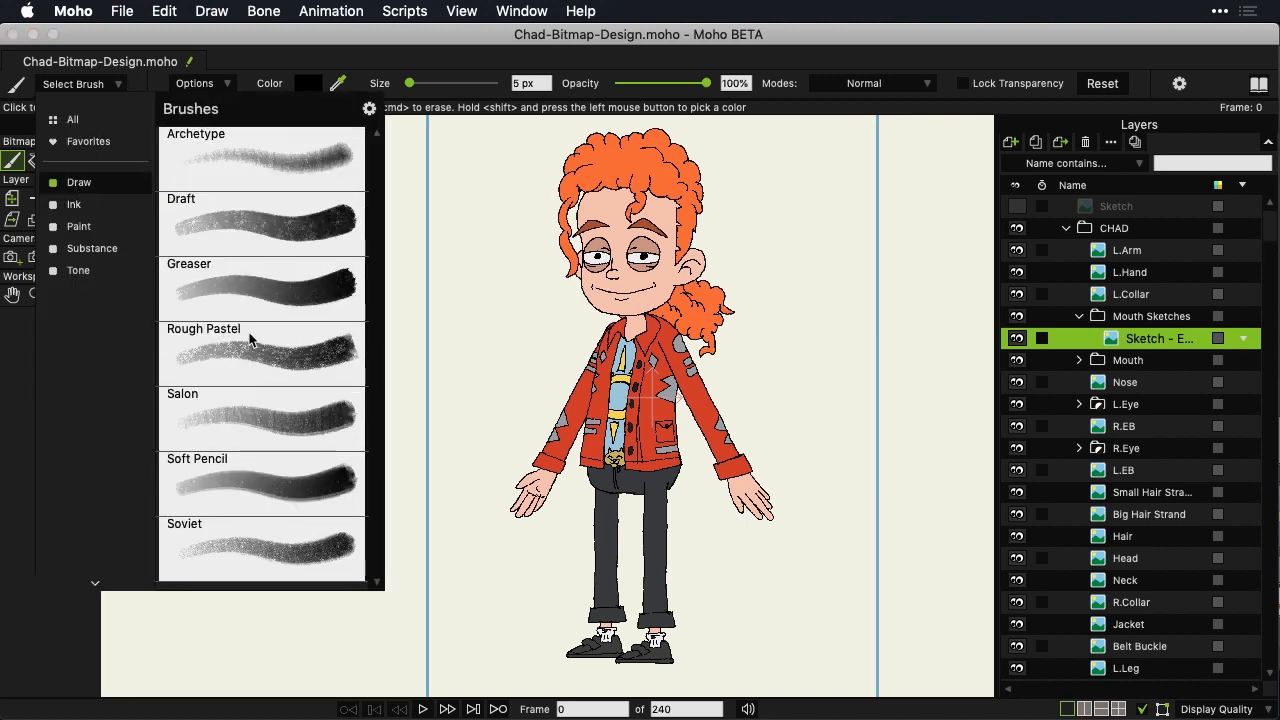
pyautogui.click(309, 494)
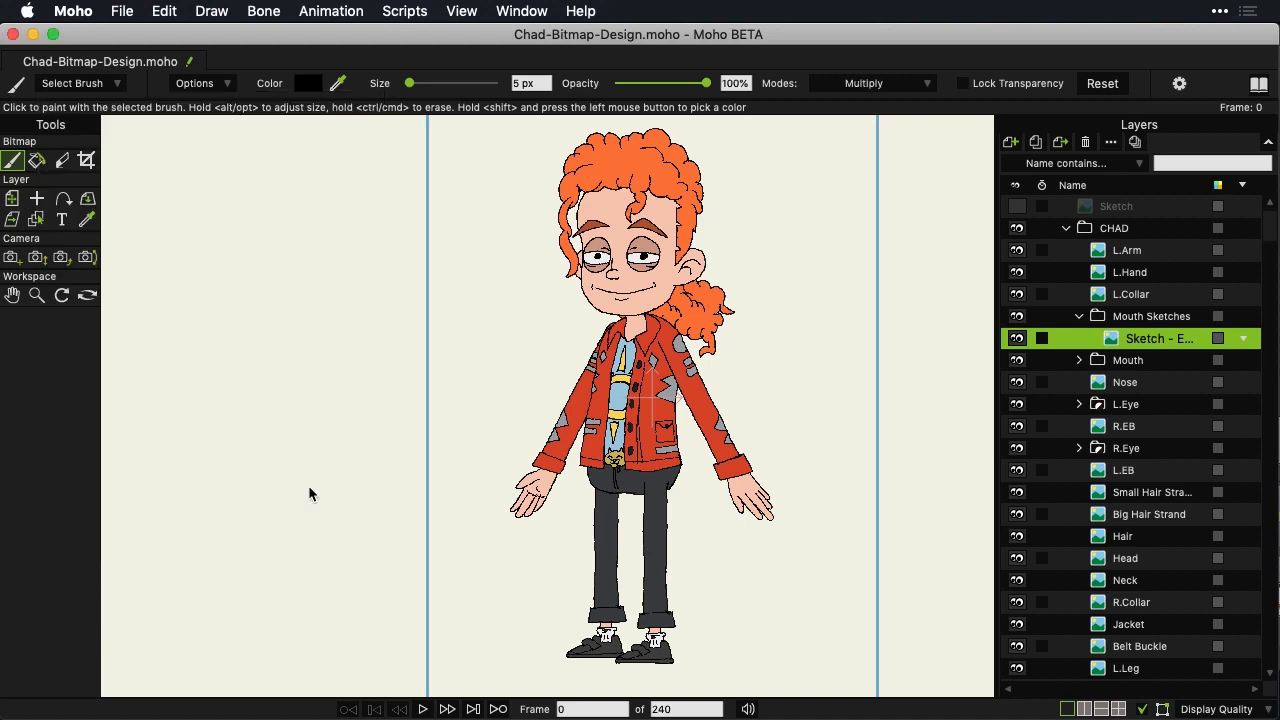
# Step: Set the brush color to gray 737373 with alpha 147, then raise the brush opacity to 71%
pyautogui.click(308, 83)
pyautogui.moveTo(540, 318); pyautogui.dragTo(421, 198)
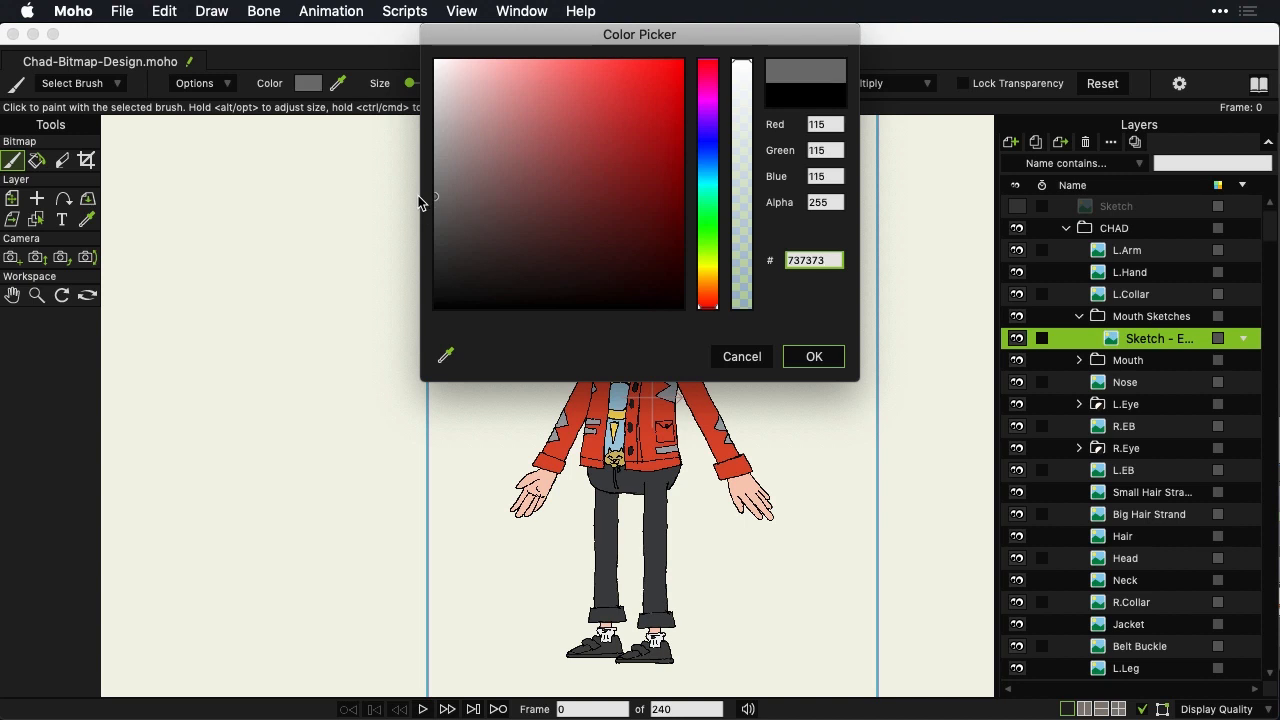
pyautogui.moveTo(737, 165); pyautogui.dragTo(748, 172)
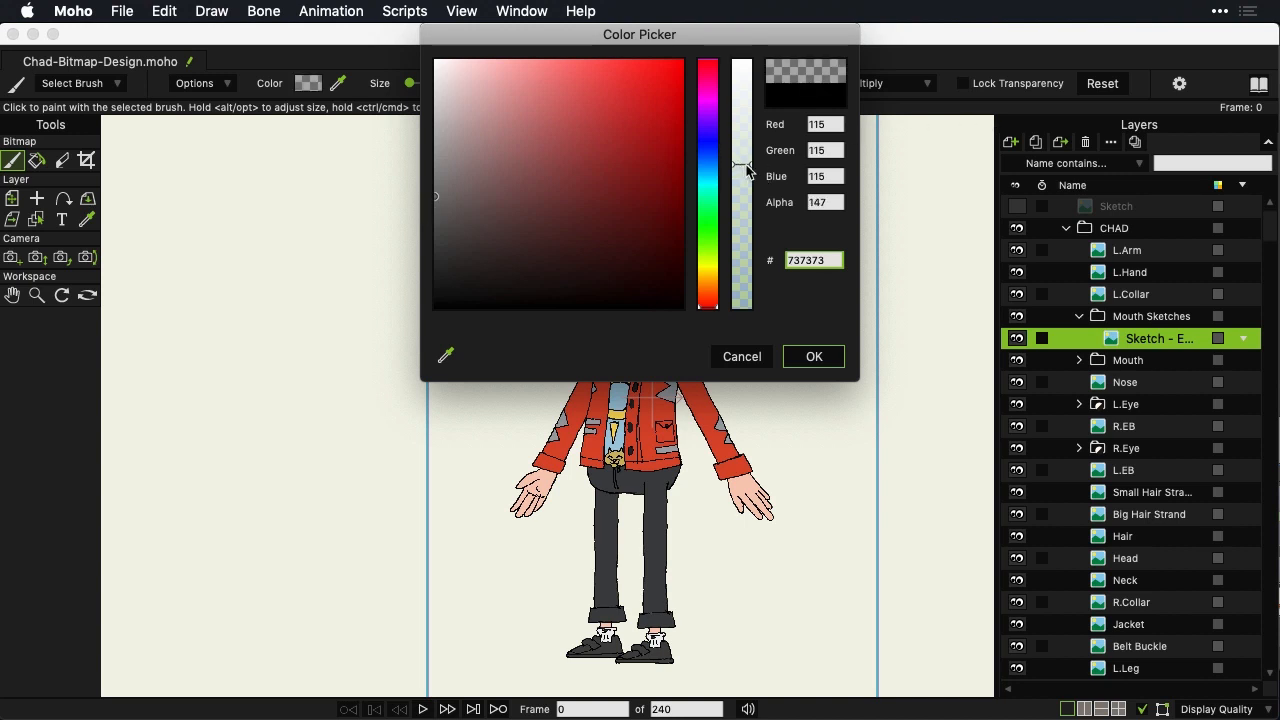
pyautogui.click(814, 357)
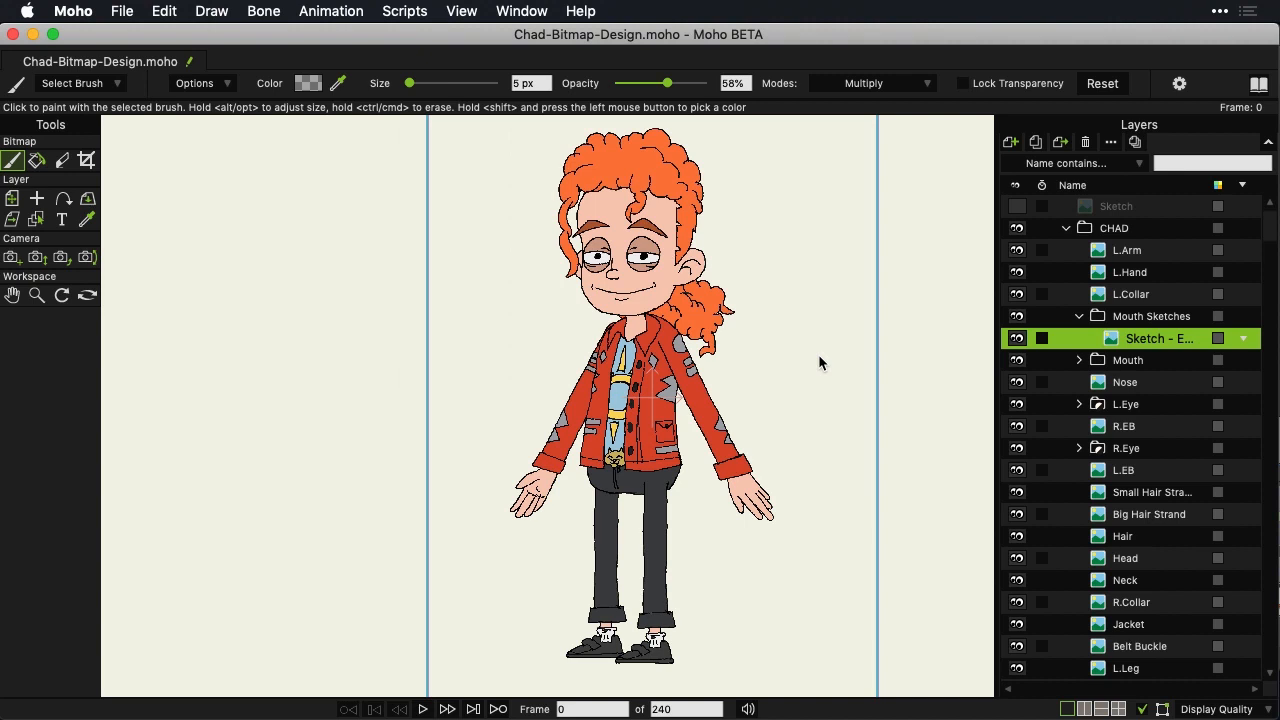
pyautogui.moveTo(667, 84)
pyautogui.mouseDown()
pyautogui.moveTo(696, 86)
pyautogui.moveTo(680, 86)
pyautogui.mouseUp()
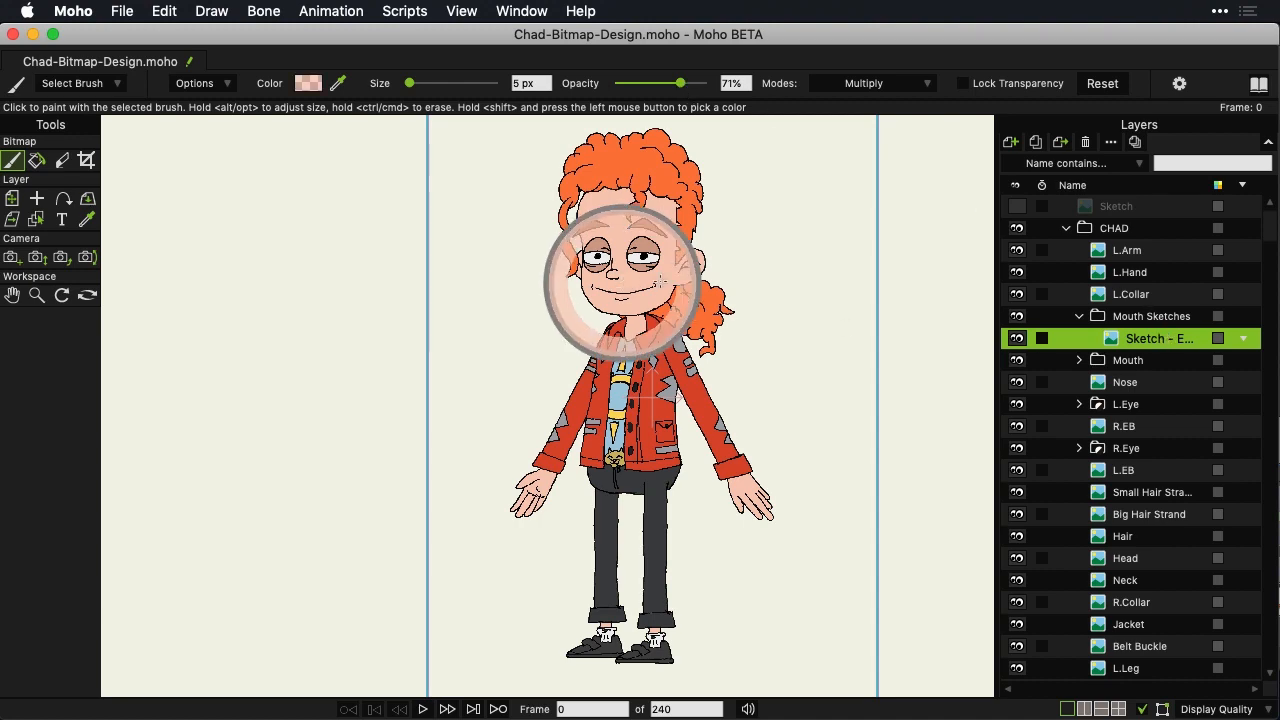
# Step: Sketch a first light stroke over Chad's mouth line and turn on fading of unselected layers
pyautogui.scroll(8, 630, 283)
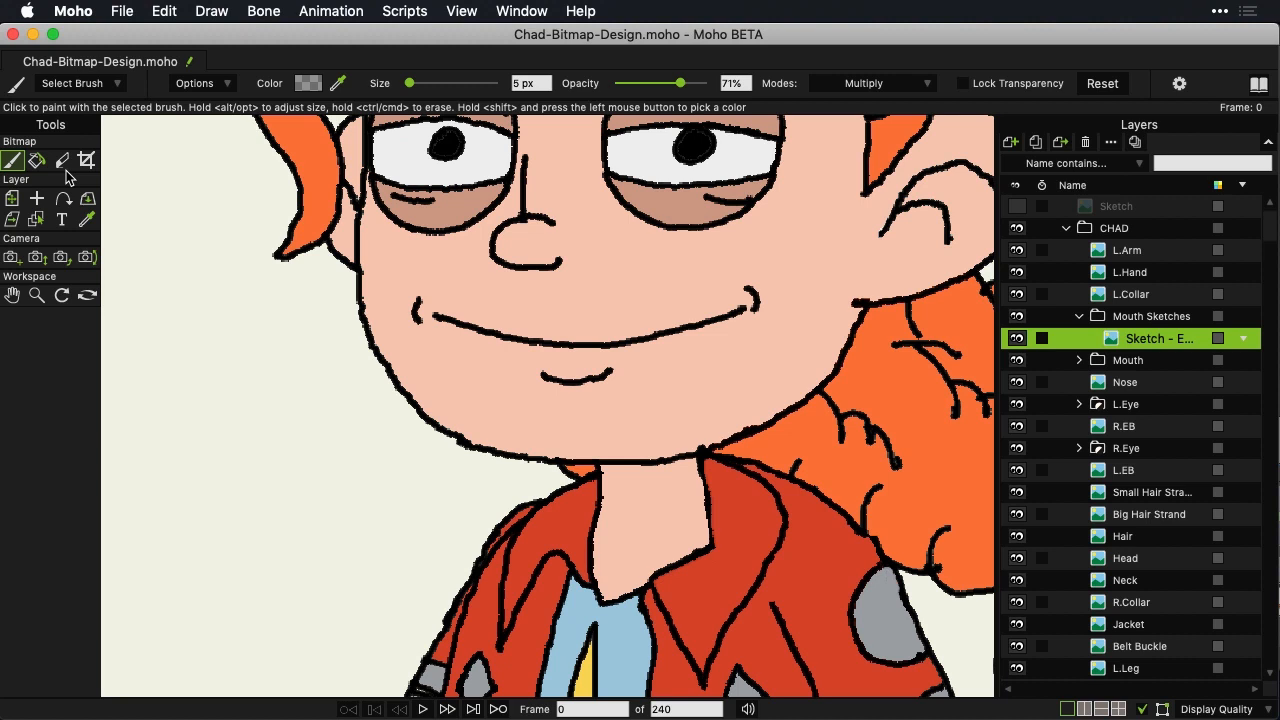
pyautogui.moveTo(740, 310); pyautogui.dragTo(586, 320)
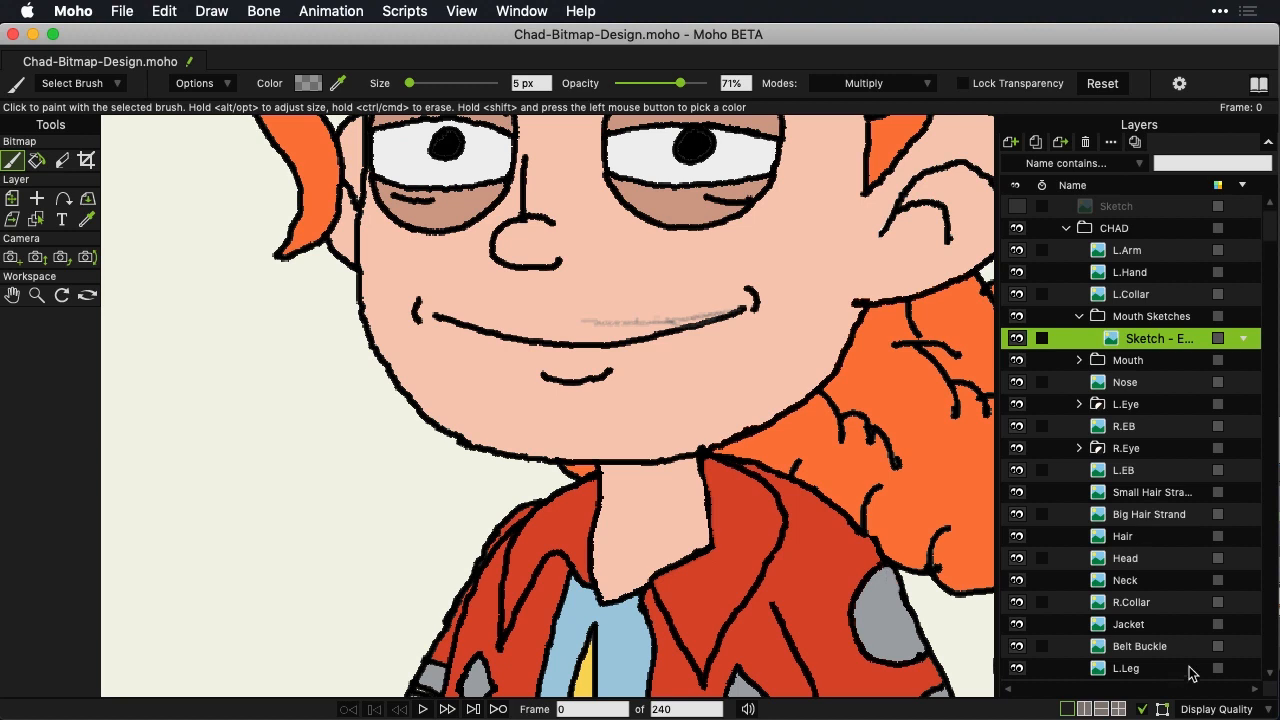
pyautogui.click(1228, 709)
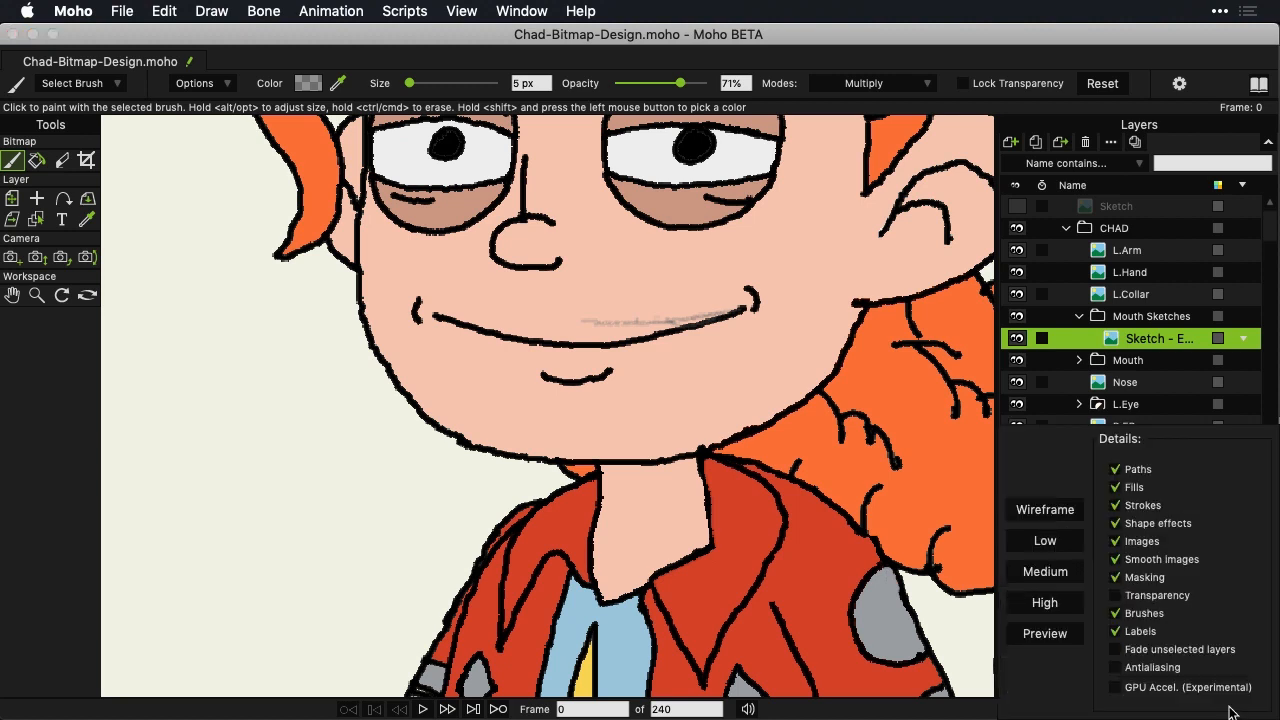
pyautogui.click(1188, 650)
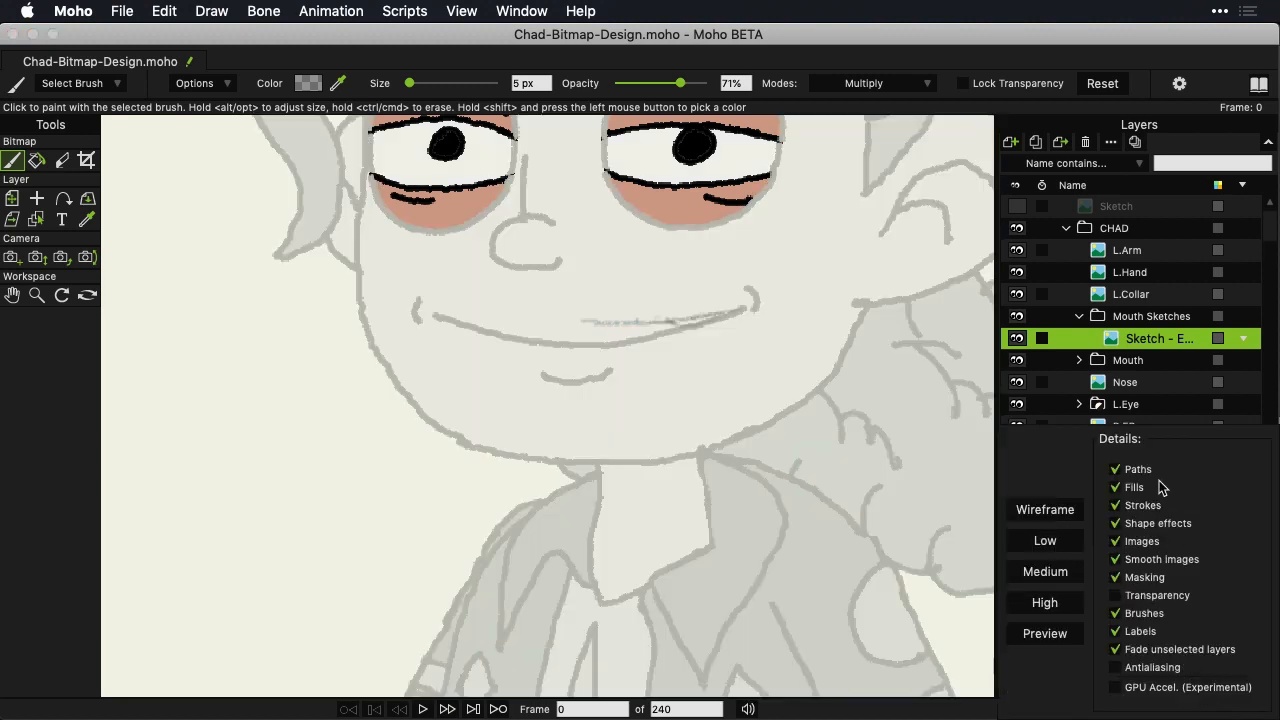
pyautogui.click(1139, 341)
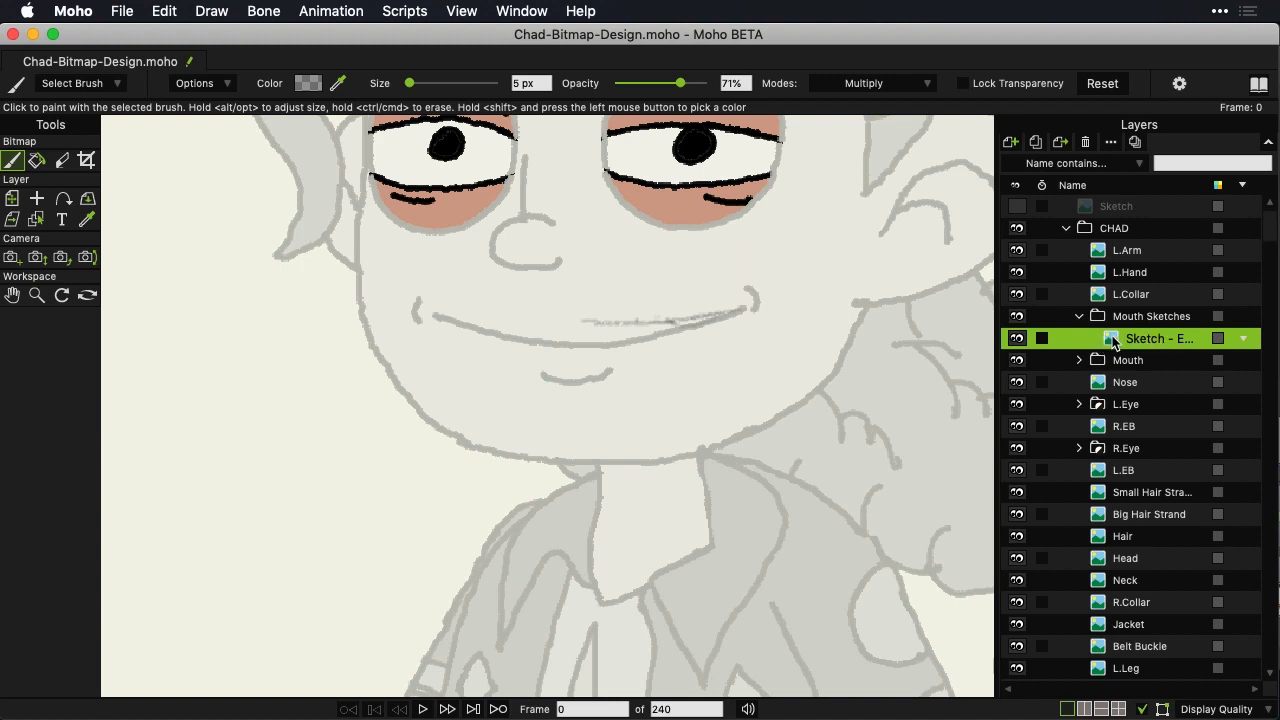
# Step: Sketch the outline of a slightly open, smiling mouth on Sketch - ETC, following the original mouth line as the upper lip
pyautogui.moveTo(660, 317)
pyautogui.mouseDown()
pyautogui.moveTo(579, 331)
pyautogui.moveTo(627, 337)
pyautogui.moveTo(456, 317)
pyautogui.moveTo(552, 342)
pyautogui.moveTo(660, 335)
pyautogui.mouseUp()
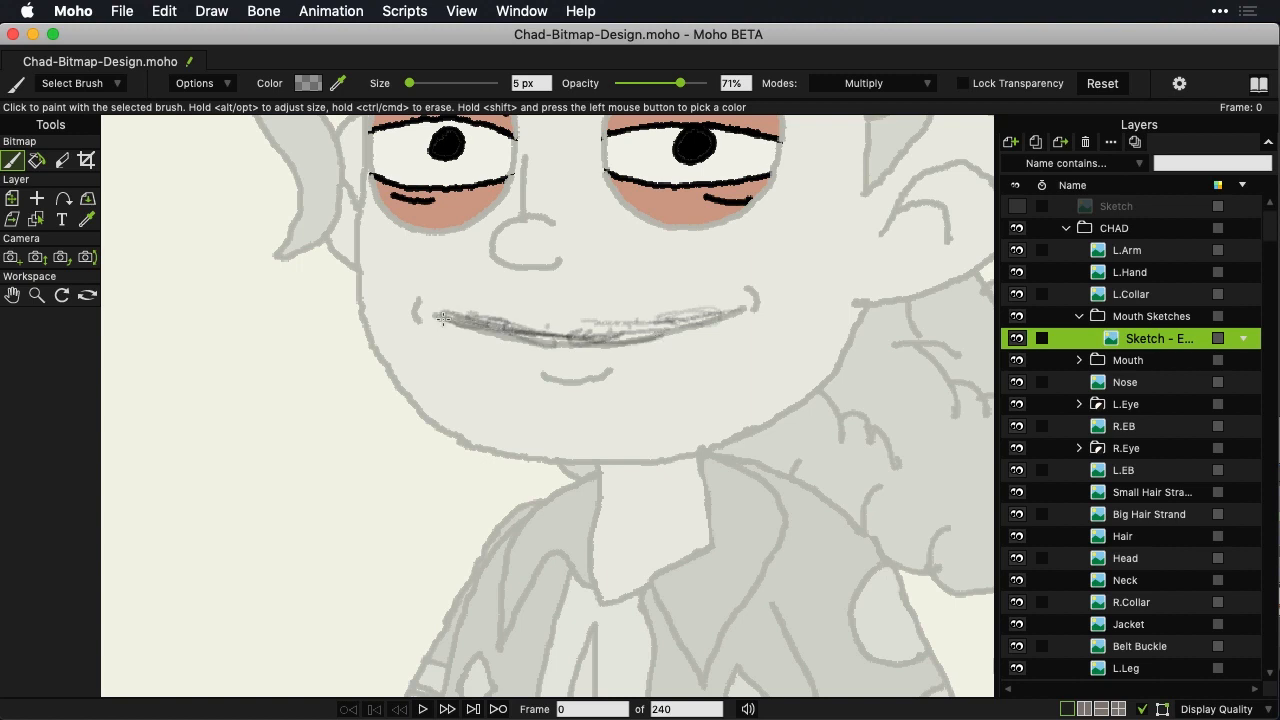
pyautogui.moveTo(443, 320)
pyautogui.mouseDown()
pyautogui.moveTo(461, 348)
pyautogui.moveTo(433, 347)
pyautogui.moveTo(512, 365)
pyautogui.mouseUp()
pyautogui.moveTo(440, 349)
pyautogui.mouseDown()
pyautogui.moveTo(596, 385)
pyautogui.moveTo(653, 376)
pyautogui.moveTo(568, 379)
pyautogui.moveTo(723, 357)
pyautogui.mouseUp()
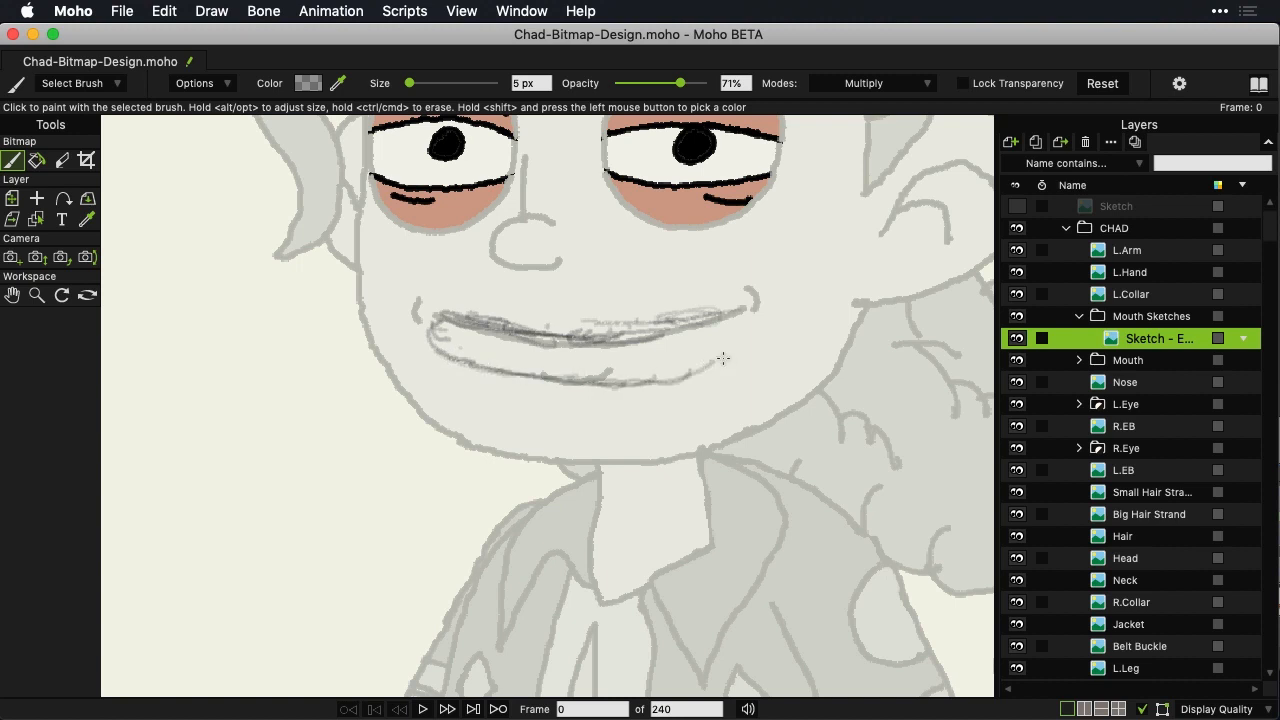
pyautogui.moveTo(630, 384)
pyautogui.mouseDown()
pyautogui.moveTo(724, 359)
pyautogui.moveTo(714, 370)
pyautogui.moveTo(756, 313)
pyautogui.mouseUp()
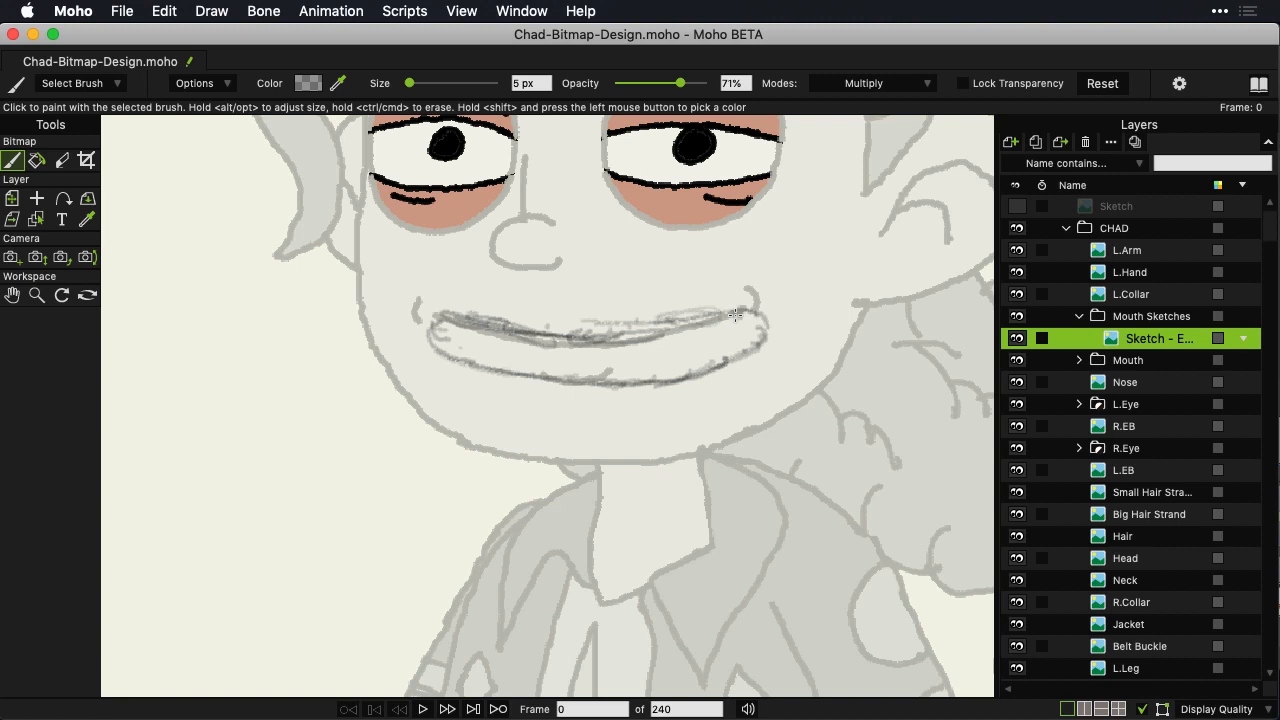
# Step: Sketch the teeth line along the inside of the open mouth and shade both mouth corners
pyautogui.moveTo(434, 340)
pyautogui.mouseDown()
pyautogui.moveTo(521, 364)
pyautogui.moveTo(448, 344)
pyautogui.moveTo(568, 364)
pyautogui.moveTo(465, 350)
pyautogui.moveTo(613, 361)
pyautogui.moveTo(675, 345)
pyautogui.mouseUp()
pyautogui.moveTo(565, 364); pyautogui.dragTo(742, 331)
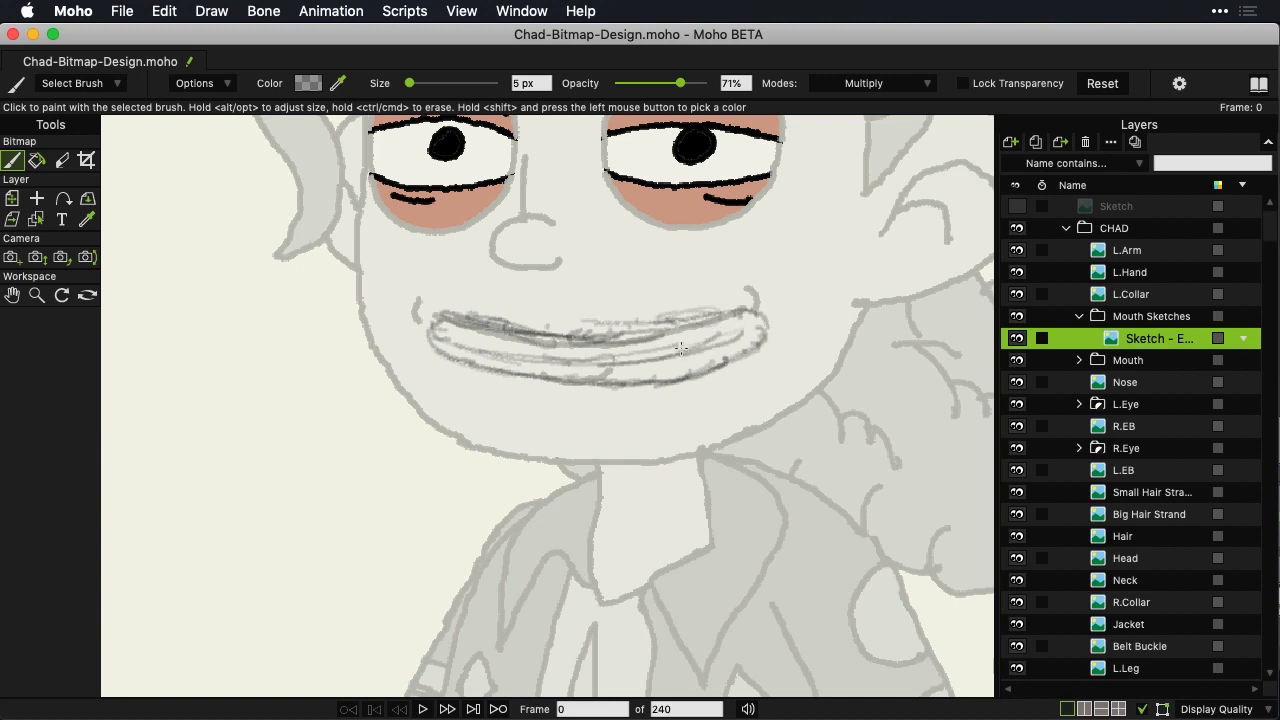
pyautogui.moveTo(443, 334); pyautogui.dragTo(439, 331)
pyautogui.moveTo(750, 314)
pyautogui.mouseDown()
pyautogui.moveTo(742, 342)
pyautogui.moveTo(735, 324)
pyautogui.moveTo(752, 345)
pyautogui.moveTo(740, 325)
pyautogui.mouseUp()
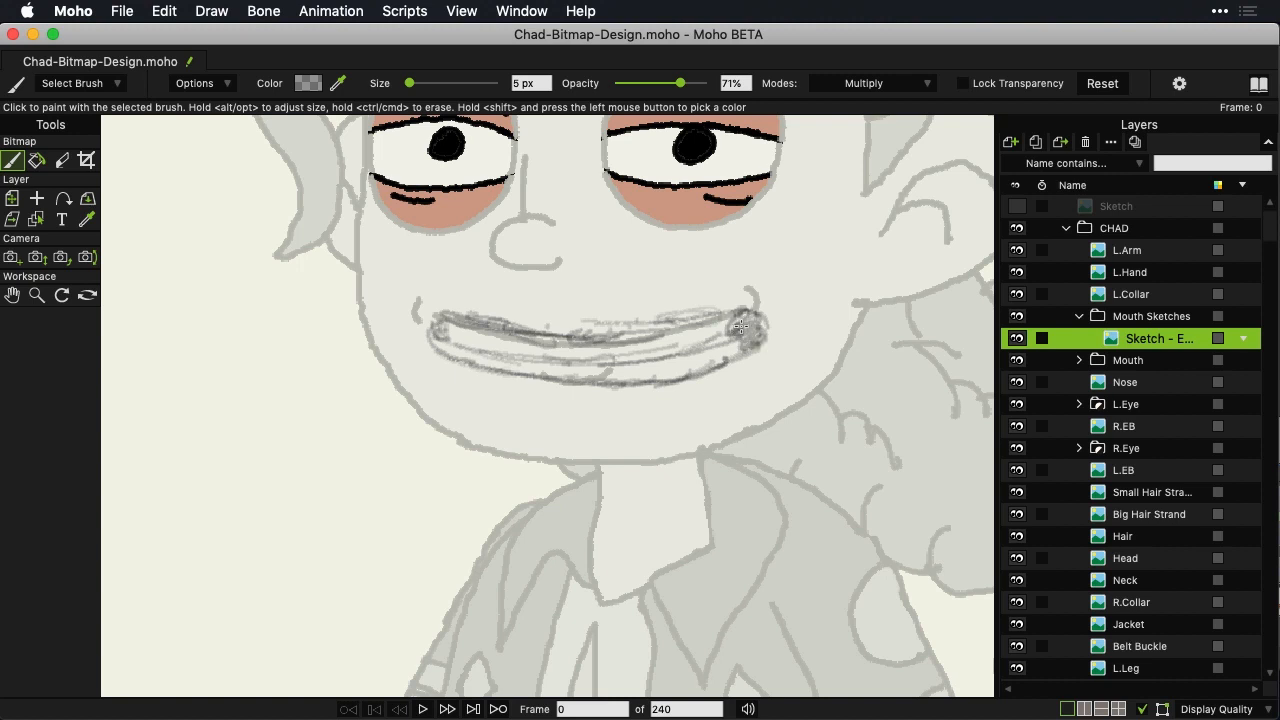
# Step: Add small crease marks beside both mouth corners and a short chin line below the lower lip
pyautogui.moveTo(422, 300); pyautogui.dragTo(415, 313)
pyautogui.moveTo(776, 297); pyautogui.dragTo(776, 322)
pyautogui.moveTo(552, 402)
pyautogui.mouseDown()
pyautogui.moveTo(594, 399)
pyautogui.moveTo(562, 400)
pyautogui.mouseUp()
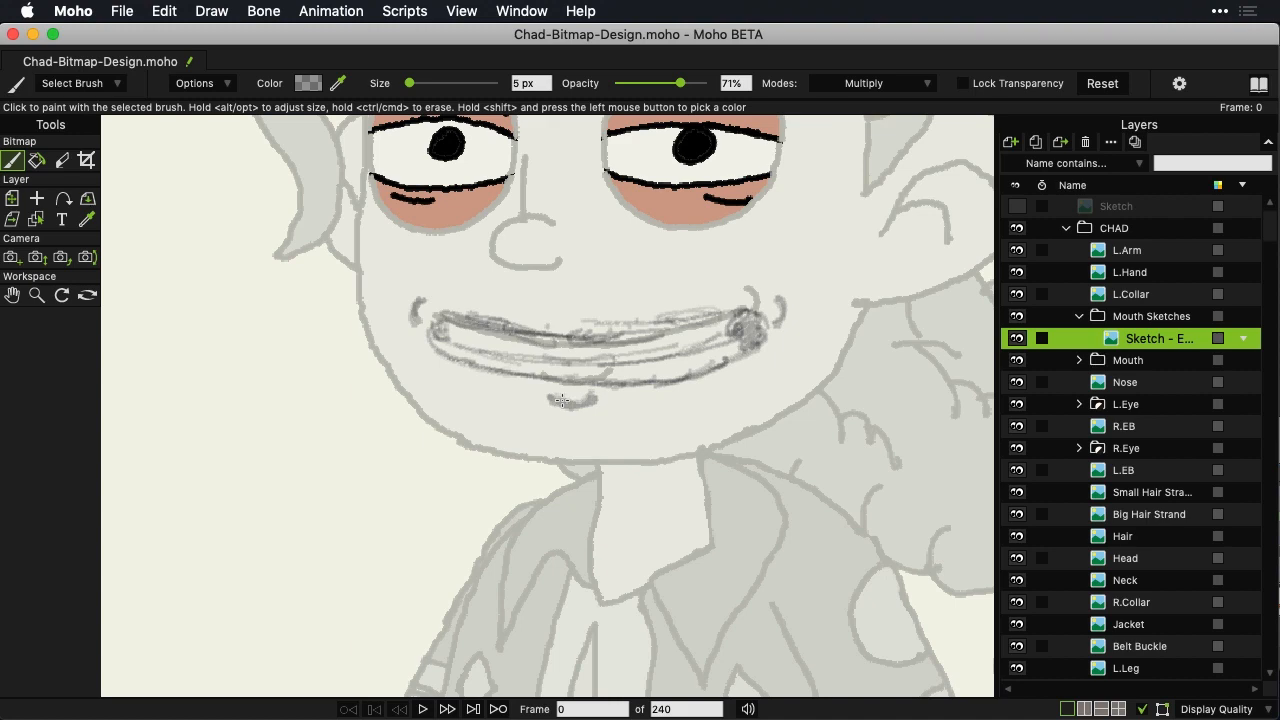
# Step: Compare the original closed mouth in the Mouth group with the drawing on the Sketch - ETC layer
pyautogui.click(1115, 362)
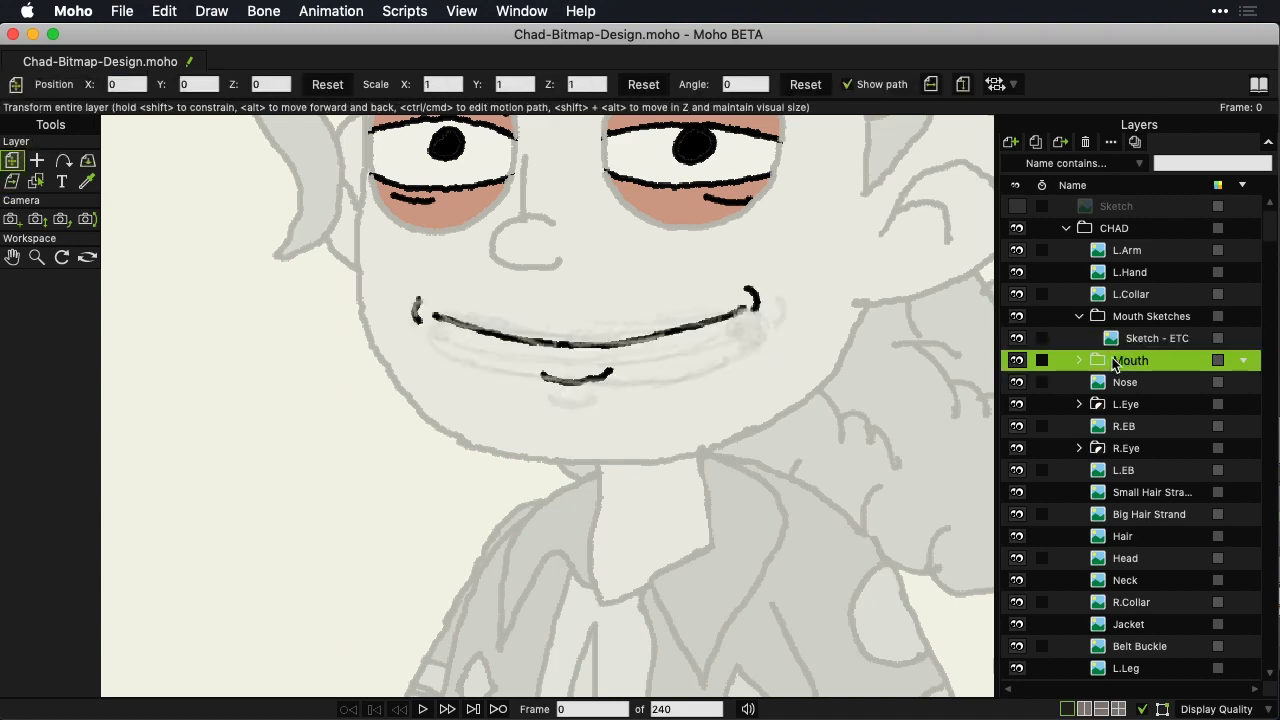
pyautogui.click(1140, 345)
pyautogui.click(1134, 364)
pyautogui.doubleClick(1134, 364)
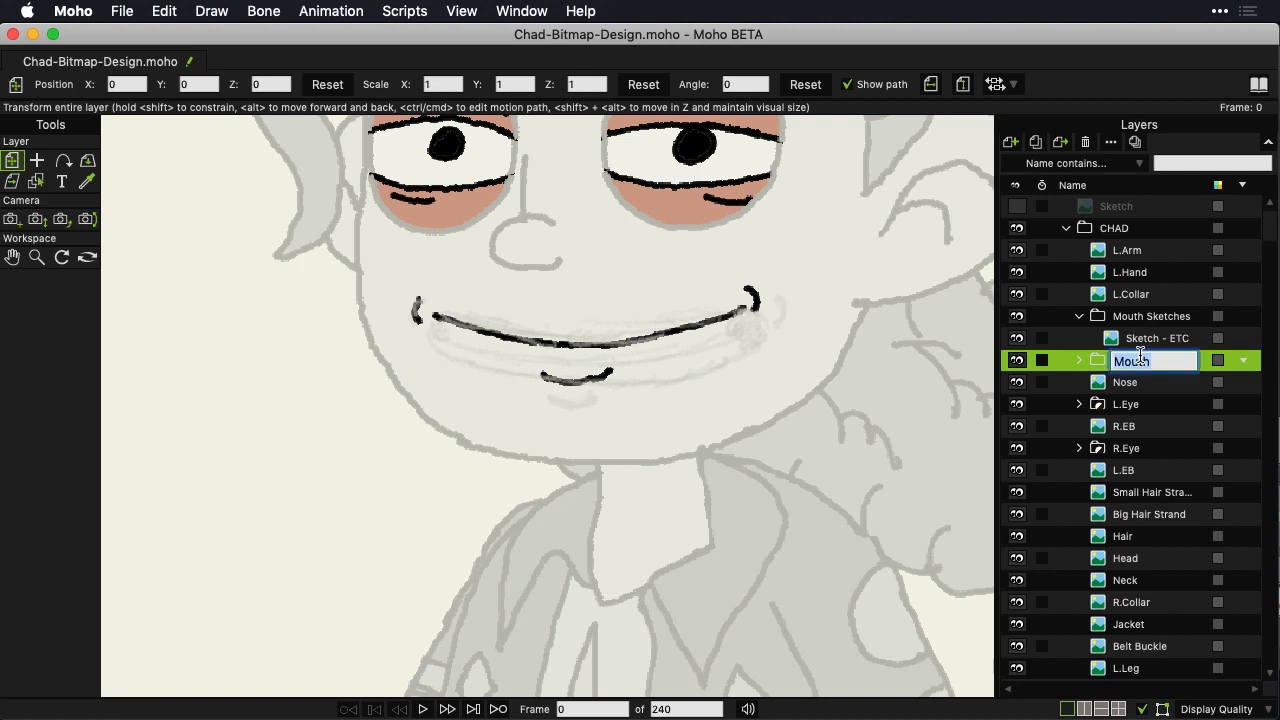
pyautogui.click(1113, 341)
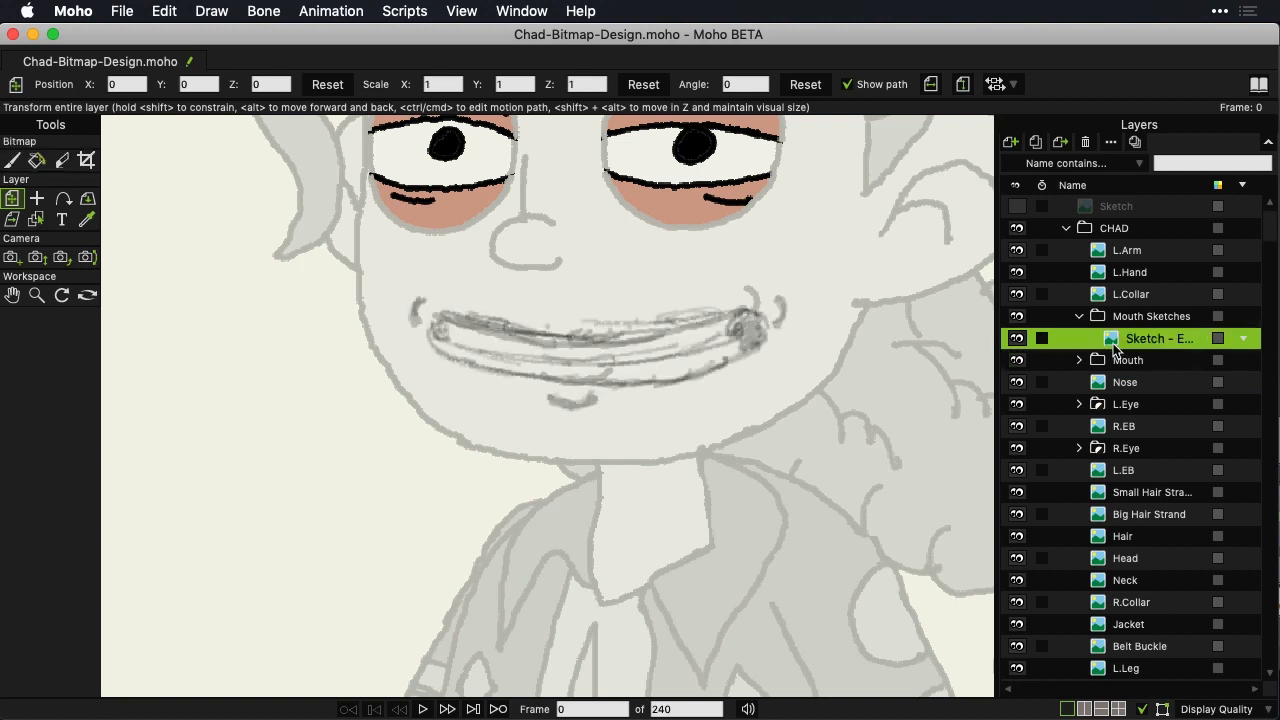
pyautogui.click(1106, 362)
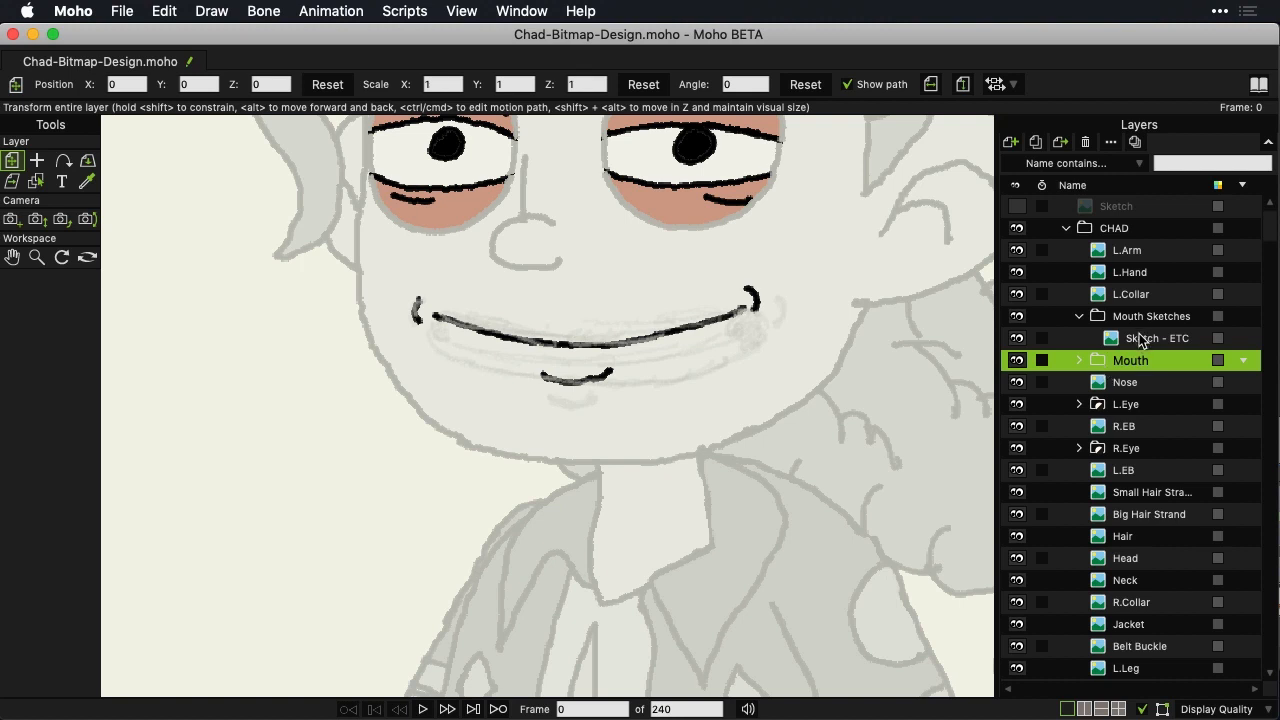
pyautogui.click(1139, 339)
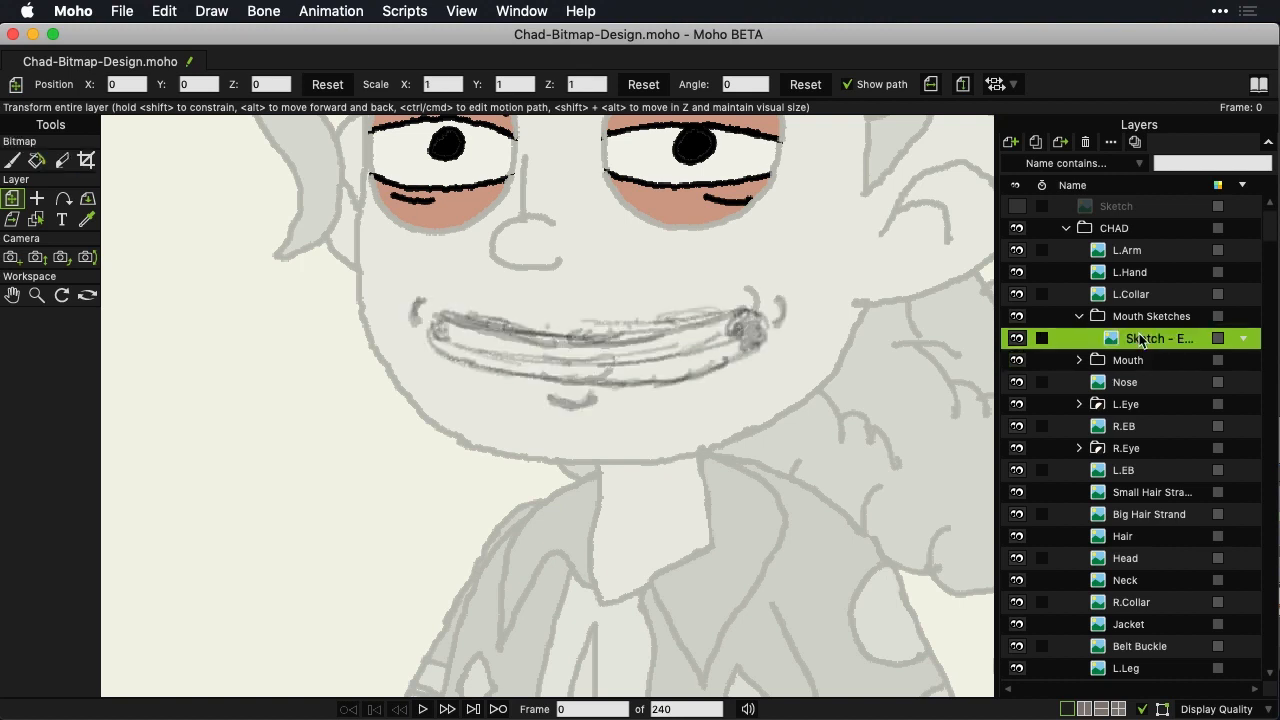
# Step: Create a transparent 2048 x 2732 image layer named Sketch - E above Sketch - ETC in the Mouth Sketches group
pyautogui.click(1011, 142)
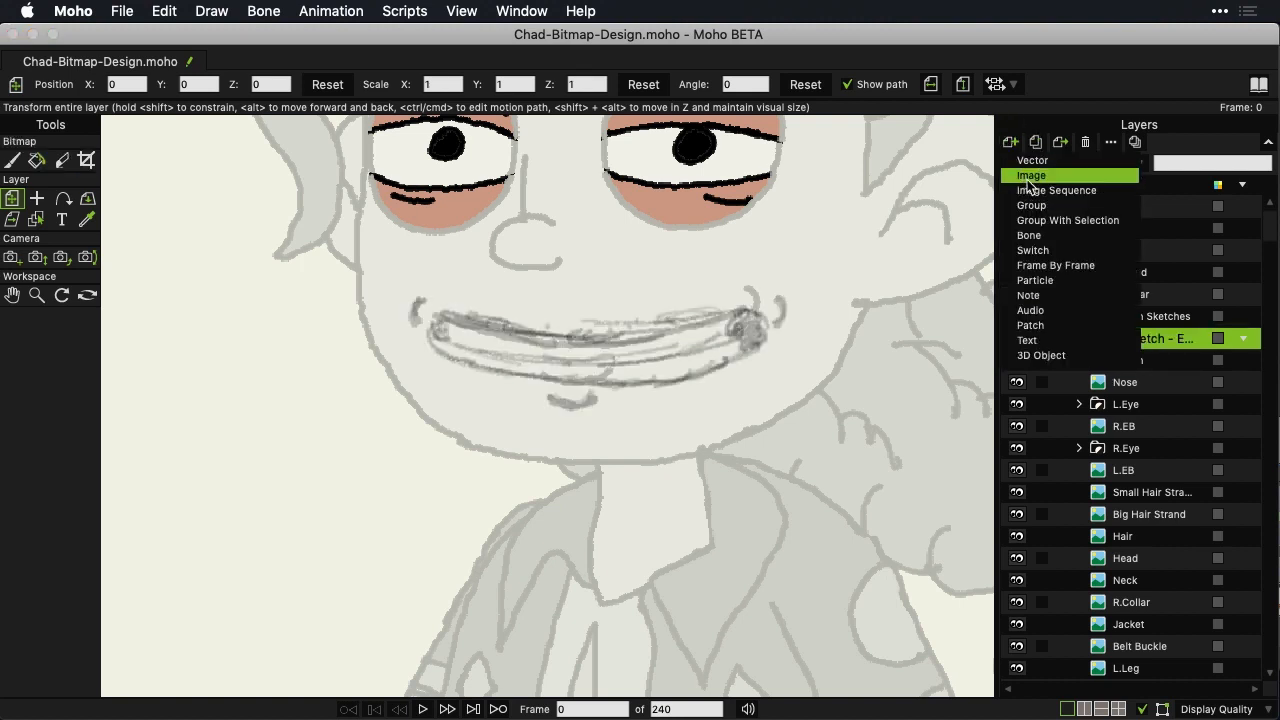
pyautogui.click(1029, 178)
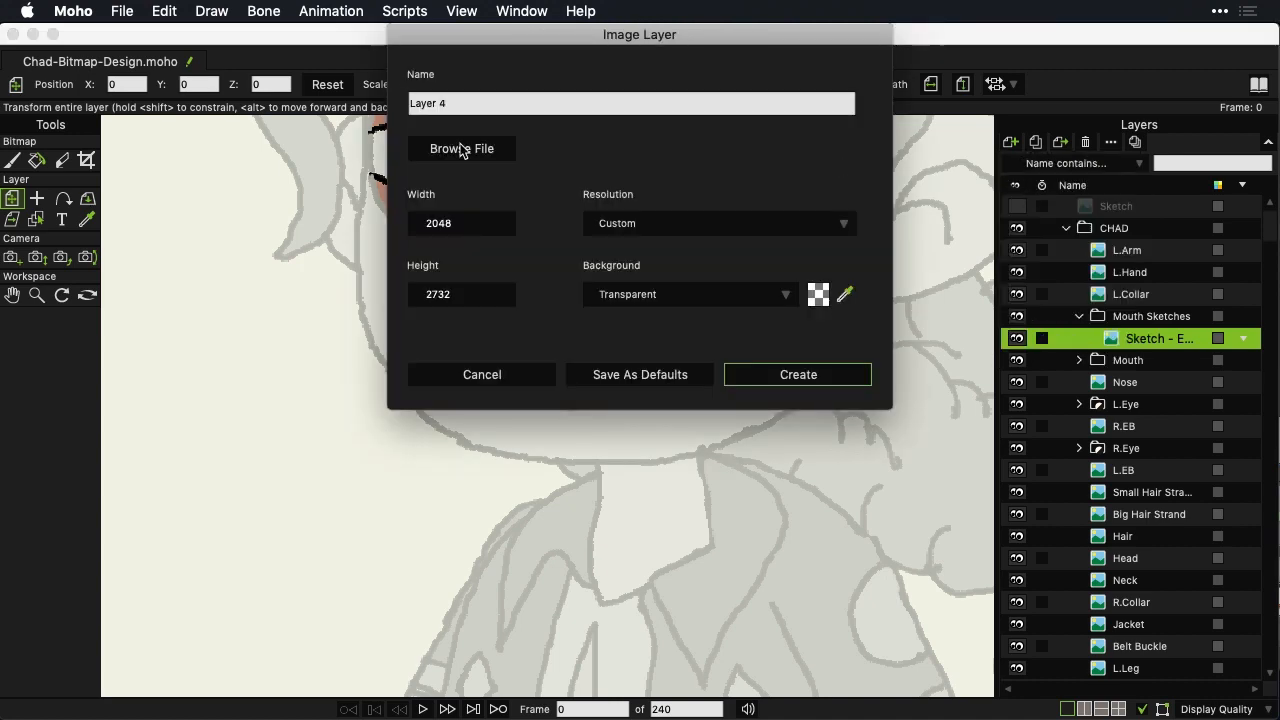
pyautogui.click(466, 106)
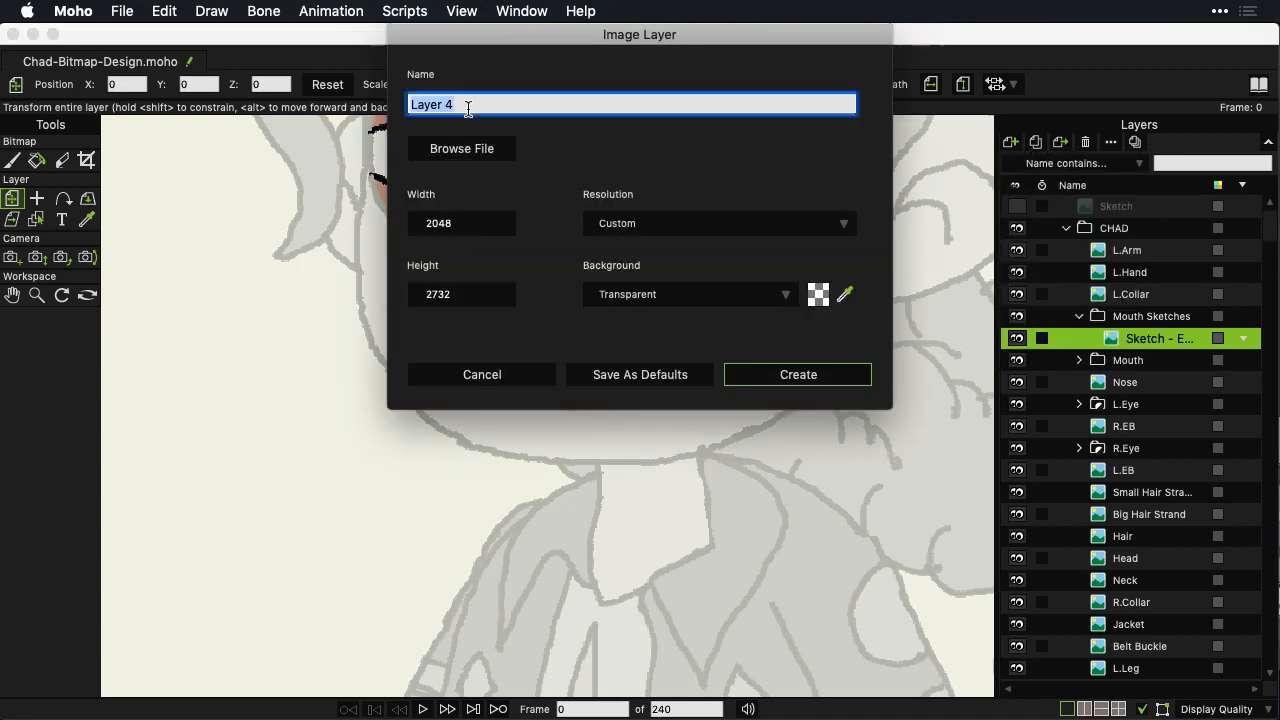
pyautogui.write('Sketxh')
pyautogui.press('BackSpace')
pyautogui.press('BackSpace')
pyautogui.write('ch - E')
pyautogui.click(775, 376)
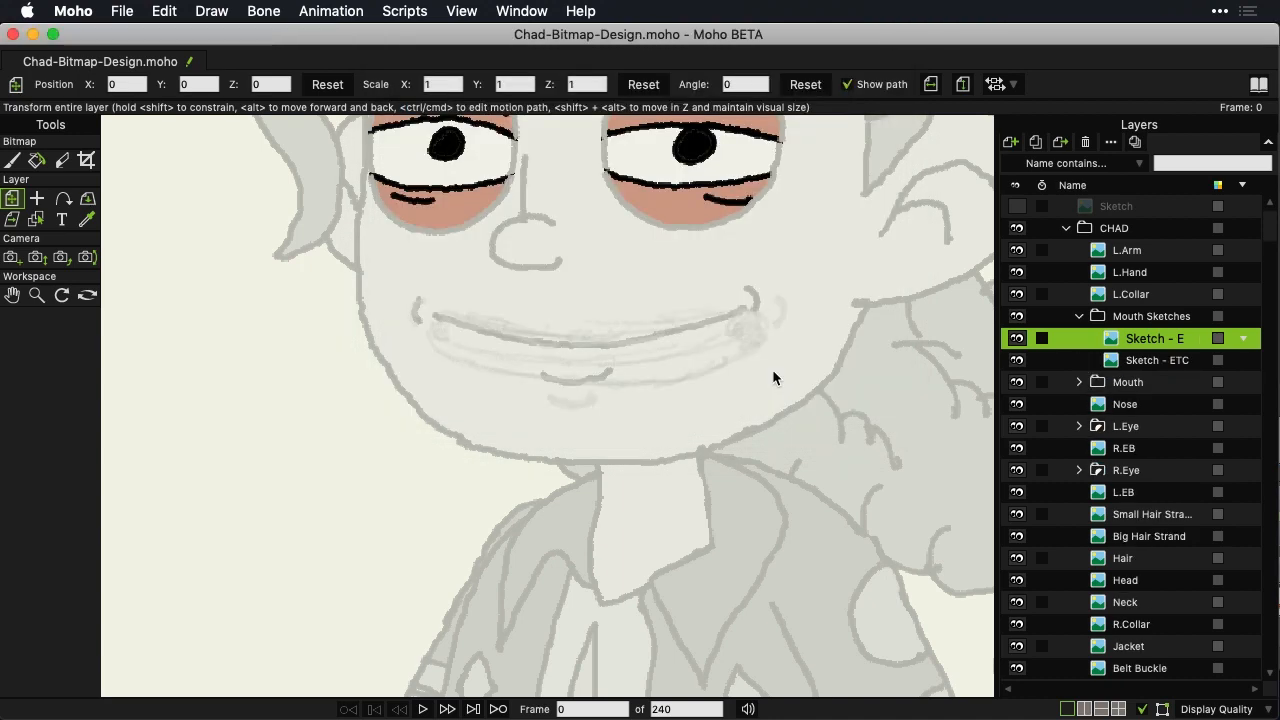
# Step: Hide the Mouth group and switch to the brush for sketching on the Sketch - E layer
pyautogui.click(1016, 383)
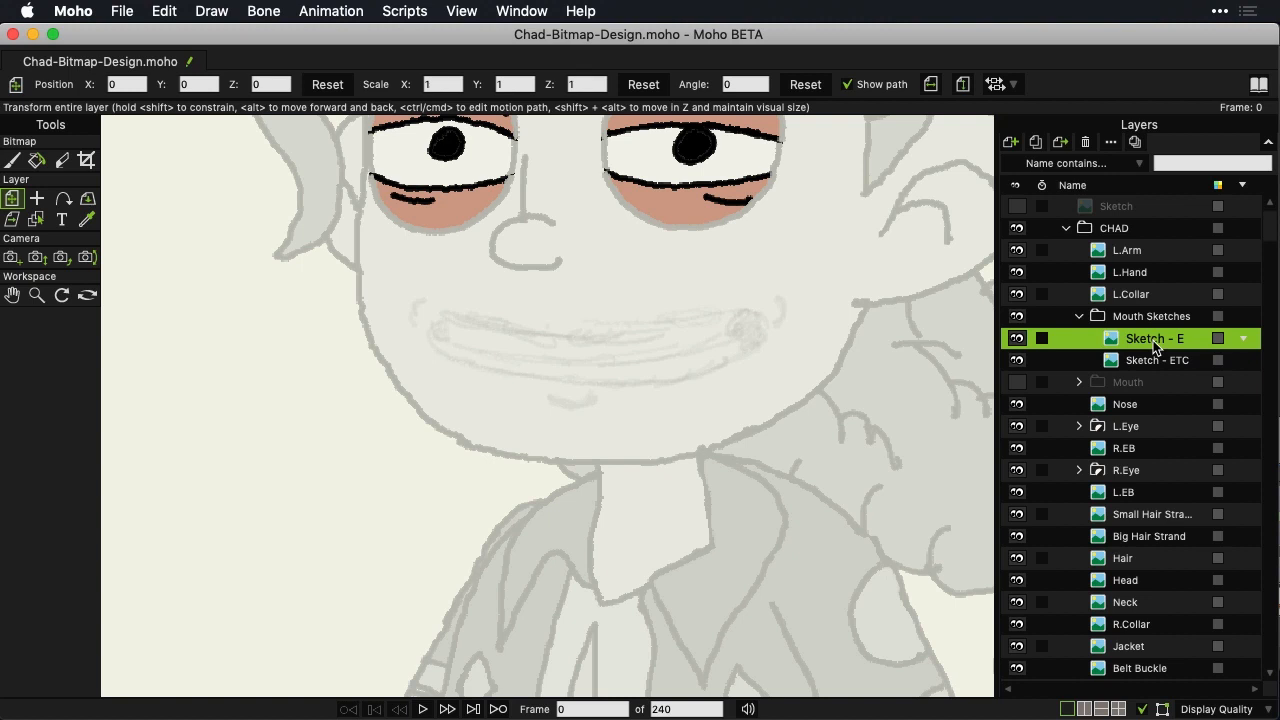
pyautogui.moveTo(755, 314); pyautogui.dragTo(668, 331)
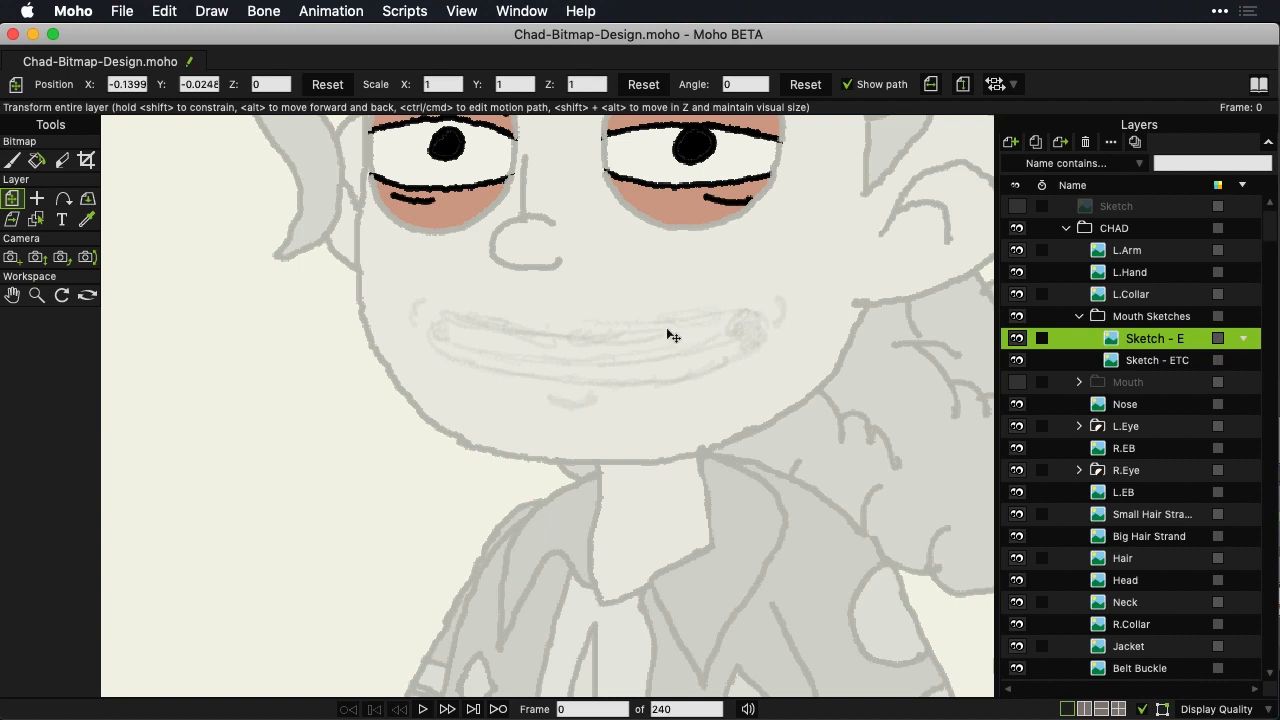
pyautogui.click(12, 162)
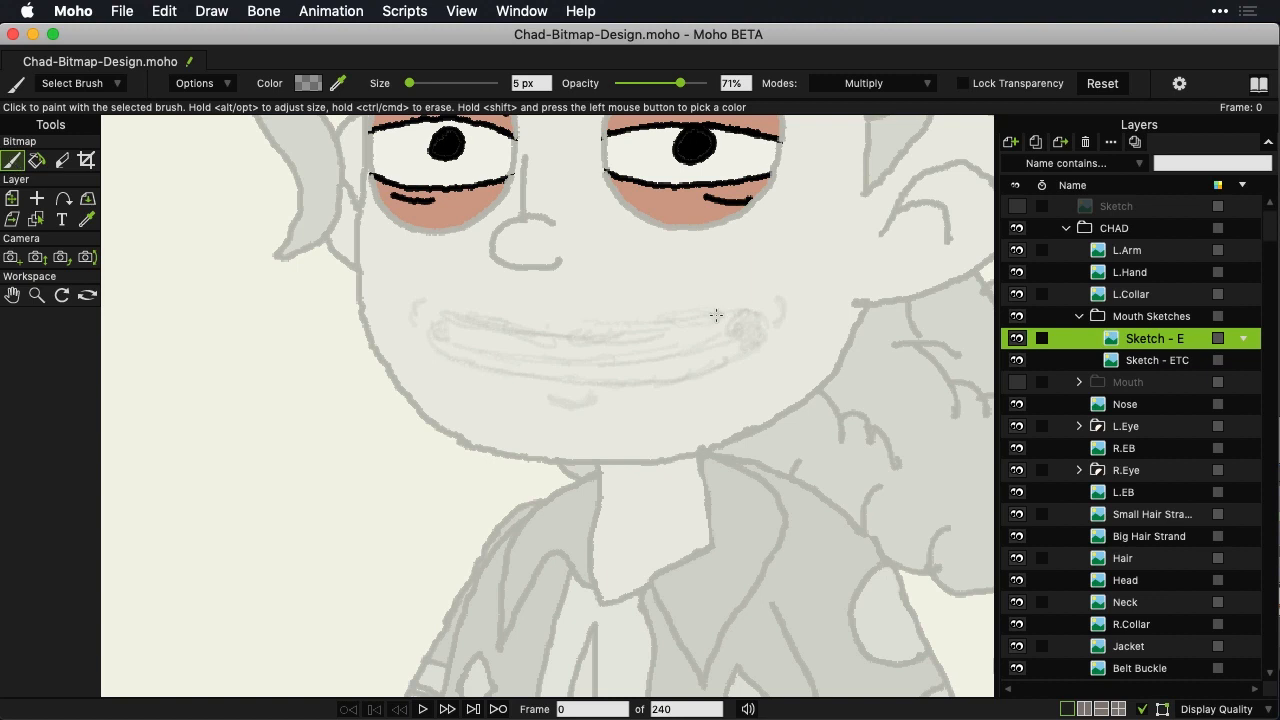
# Step: Sketch the curved upper lip line on Sketch - E, raising the brush opacity to 100% partway through
pyautogui.moveTo(756, 311)
pyautogui.mouseDown()
pyautogui.moveTo(612, 332)
pyautogui.moveTo(692, 320)
pyautogui.moveTo(660, 323)
pyautogui.mouseUp()
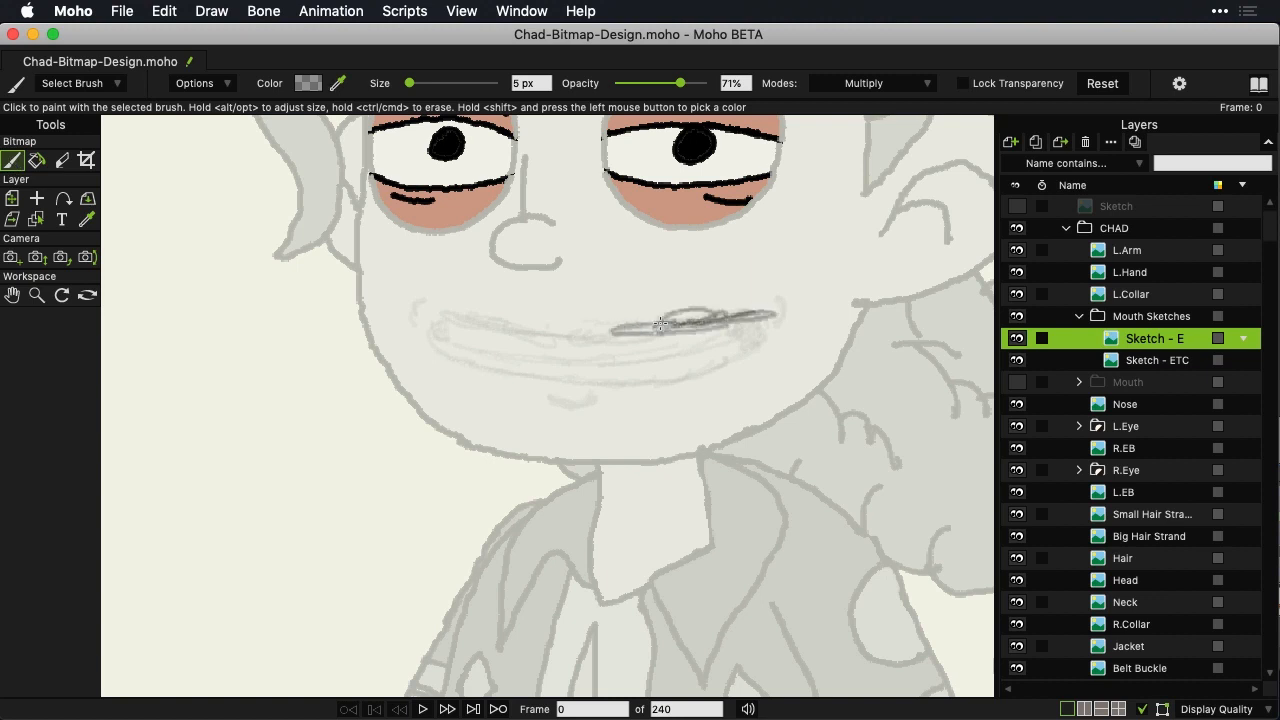
pyautogui.moveTo(680, 83); pyautogui.dragTo(731, 84)
pyautogui.moveTo(584, 338); pyautogui.dragTo(768, 320)
pyautogui.moveTo(517, 326)
pyautogui.mouseDown()
pyautogui.moveTo(593, 336)
pyautogui.moveTo(450, 313)
pyautogui.mouseUp()
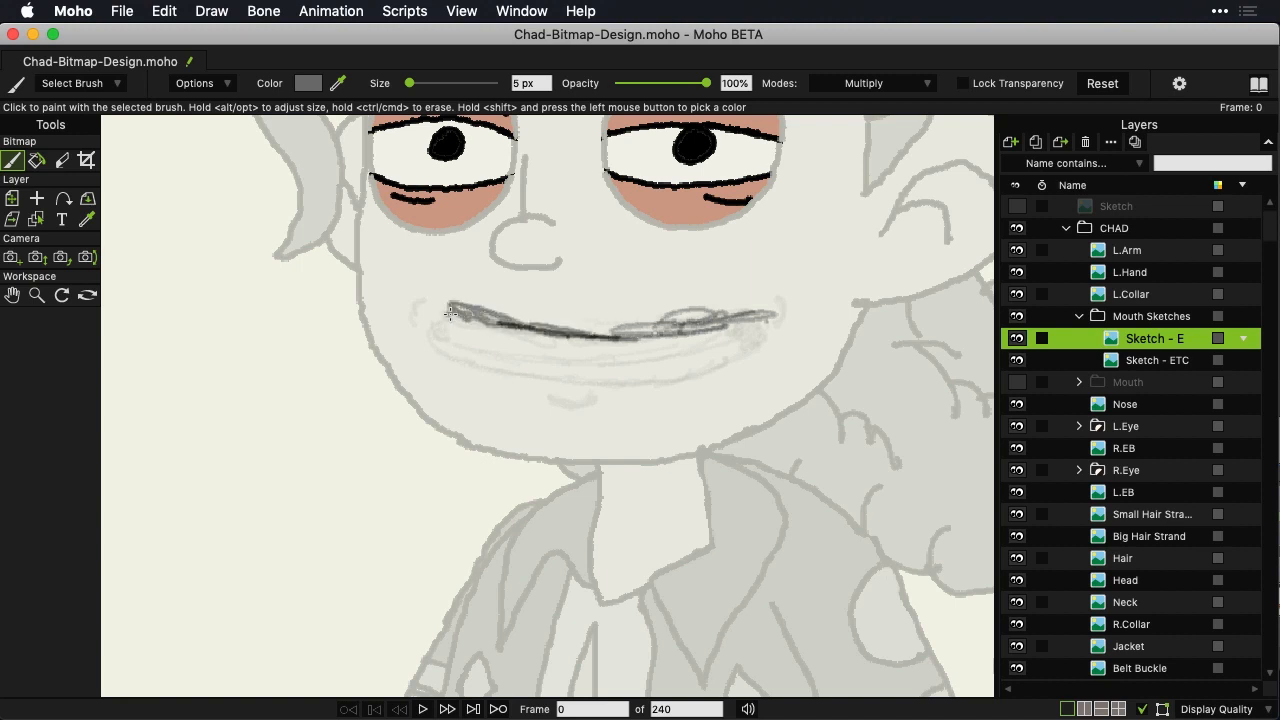
# Step: Sketch the lower lip of the E mouth, curving it up to meet the ends of the upper lip
pyautogui.moveTo(450, 314)
pyautogui.mouseDown()
pyautogui.moveTo(474, 314)
pyautogui.moveTo(440, 318)
pyautogui.moveTo(456, 310)
pyautogui.moveTo(458, 346)
pyautogui.moveTo(475, 363)
pyautogui.moveTo(563, 374)
pyautogui.mouseUp()
pyautogui.moveTo(644, 388); pyautogui.dragTo(536, 382)
pyautogui.moveTo(650, 384)
pyautogui.mouseDown()
pyautogui.moveTo(729, 370)
pyautogui.moveTo(638, 385)
pyautogui.moveTo(723, 370)
pyautogui.moveTo(769, 343)
pyautogui.moveTo(762, 317)
pyautogui.moveTo(726, 368)
pyautogui.mouseUp()
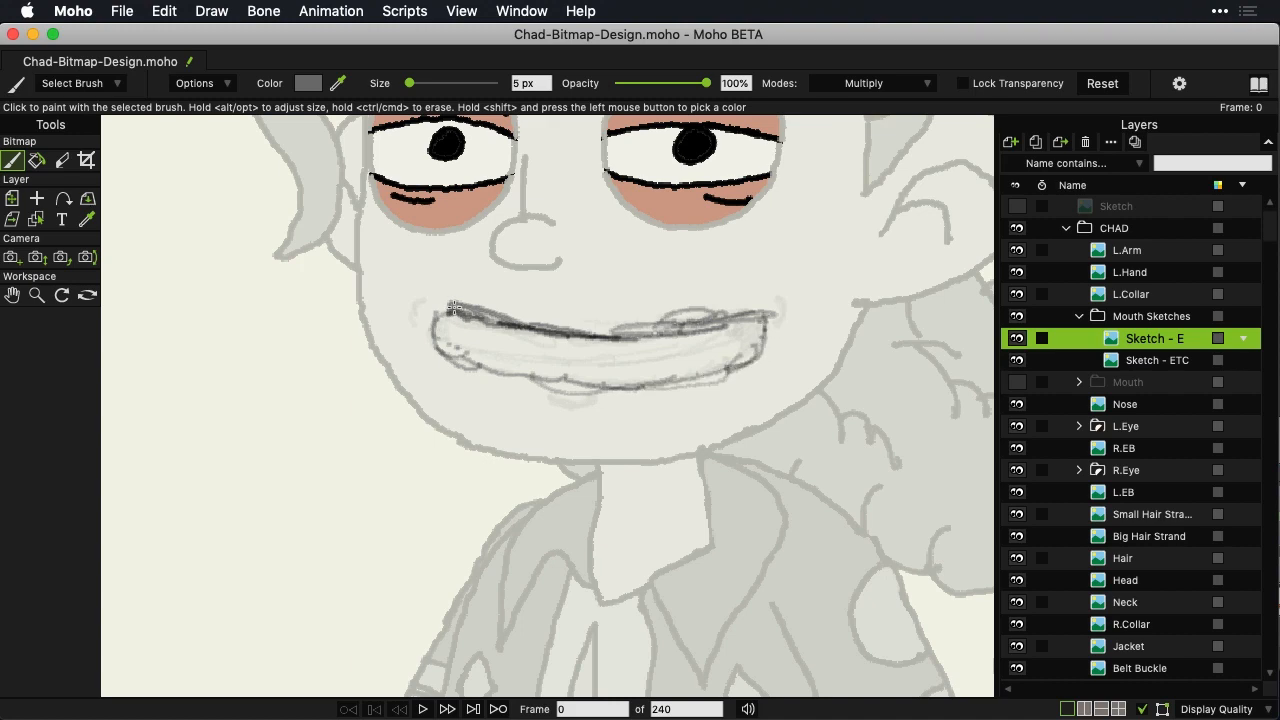
# Step: Sketch the upper and lower teeth lines and a small curved tongue inside the E mouth on Sketch - E
pyautogui.moveTo(450, 307); pyautogui.dragTo(466, 370)
pyautogui.moveTo(438, 319)
pyautogui.mouseDown()
pyautogui.moveTo(555, 344)
pyautogui.moveTo(500, 344)
pyautogui.mouseUp()
pyautogui.moveTo(593, 349)
pyautogui.mouseDown()
pyautogui.moveTo(740, 345)
pyautogui.moveTo(720, 340)
pyautogui.moveTo(750, 318)
pyautogui.moveTo(748, 331)
pyautogui.mouseUp()
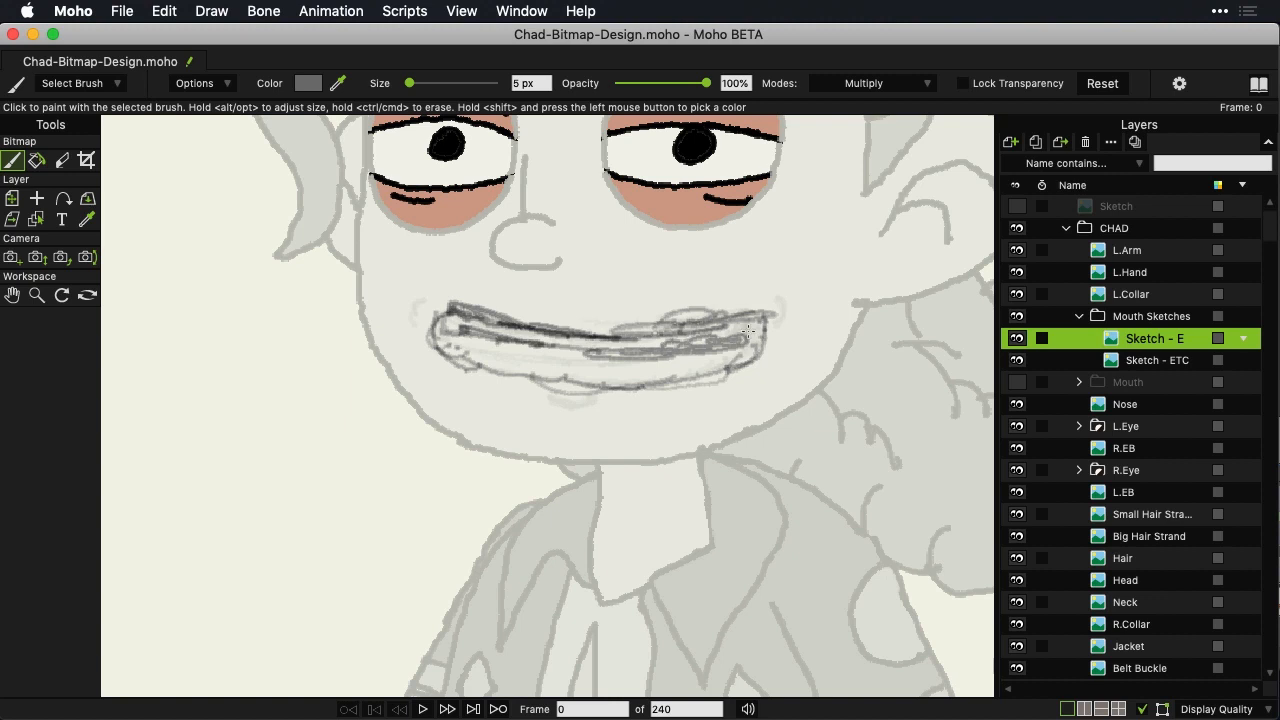
pyautogui.moveTo(450, 360); pyautogui.dragTo(560, 372)
pyautogui.moveTo(560, 372)
pyautogui.mouseDown()
pyautogui.moveTo(635, 378)
pyautogui.moveTo(548, 369)
pyautogui.moveTo(718, 376)
pyautogui.moveTo(673, 377)
pyautogui.moveTo(695, 357)
pyautogui.moveTo(712, 363)
pyautogui.moveTo(665, 356)
pyautogui.moveTo(678, 354)
pyautogui.moveTo(665, 375)
pyautogui.moveTo(709, 365)
pyautogui.moveTo(663, 372)
pyautogui.moveTo(690, 353)
pyautogui.moveTo(710, 367)
pyautogui.moveTo(661, 375)
pyautogui.moveTo(720, 375)
pyautogui.moveTo(662, 373)
pyautogui.mouseUp()
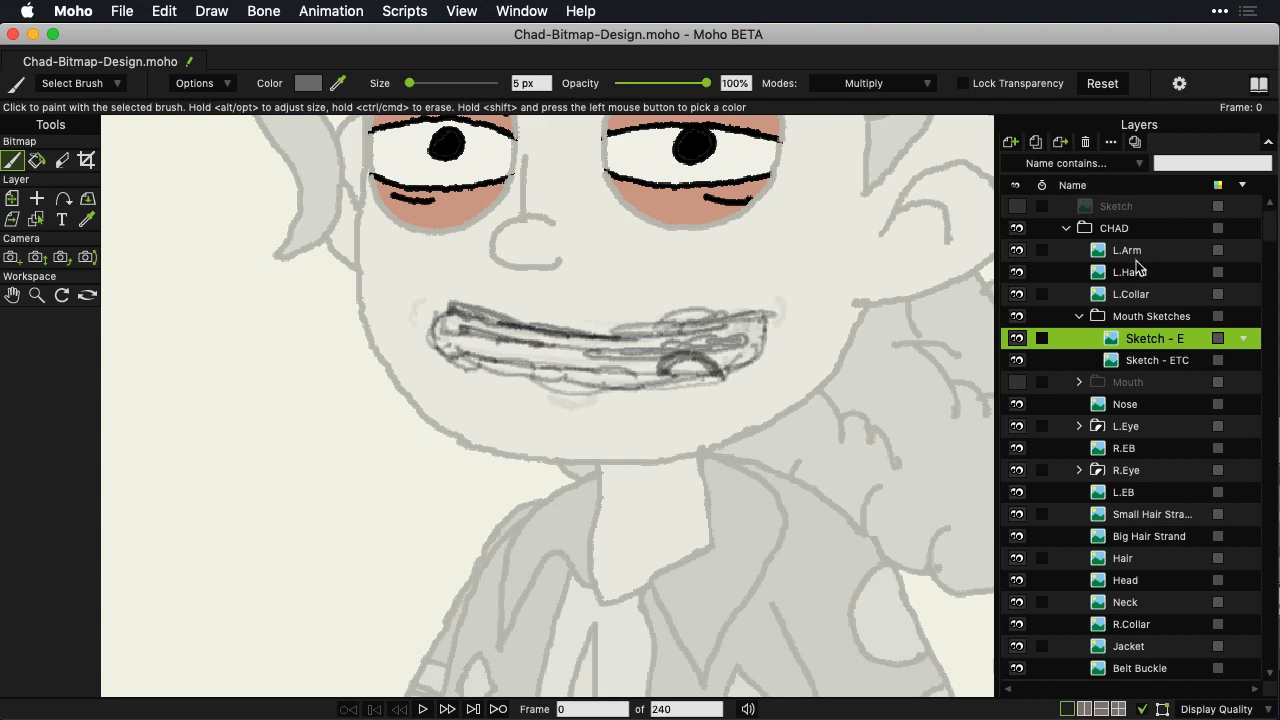
# Step: Create a transparent 2048 x 2732 image layer named Sketch - Ai above Sketch - E in the Mouth Sketches group
pyautogui.click(1010, 140)
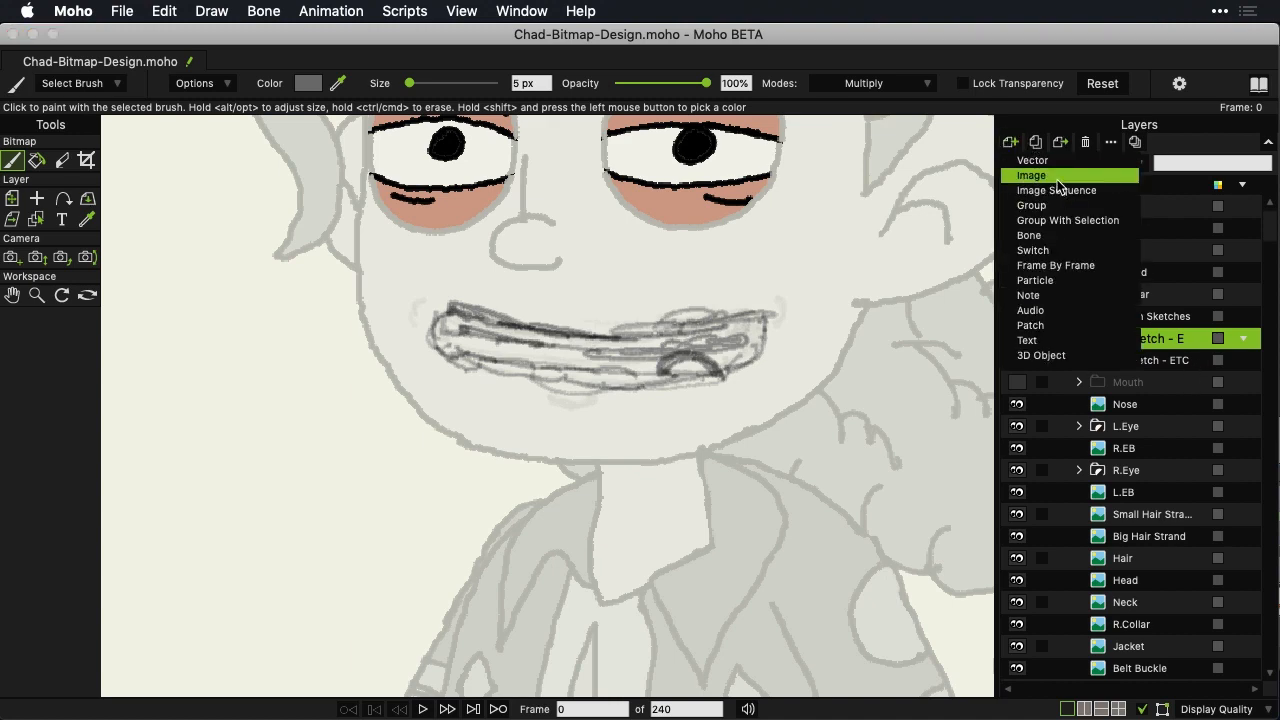
pyautogui.click(1057, 176)
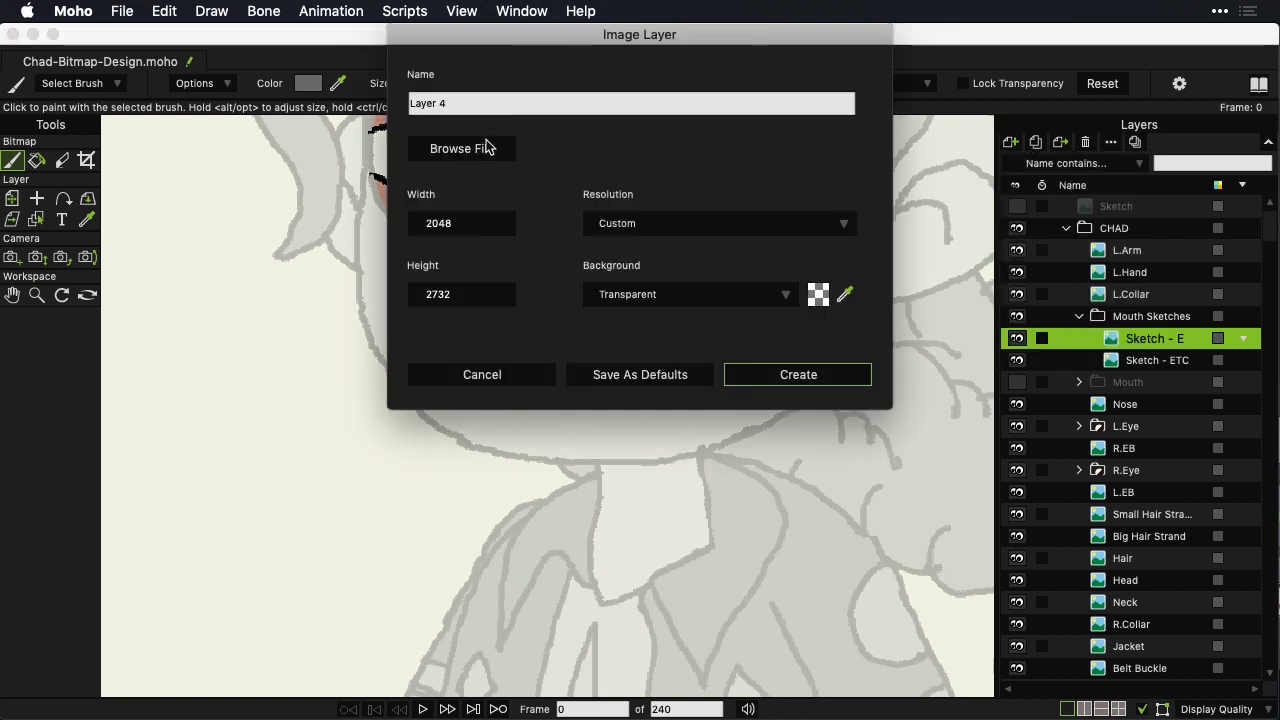
pyautogui.tripleClick(468, 105)
pyautogui.write('Sketch - AI')
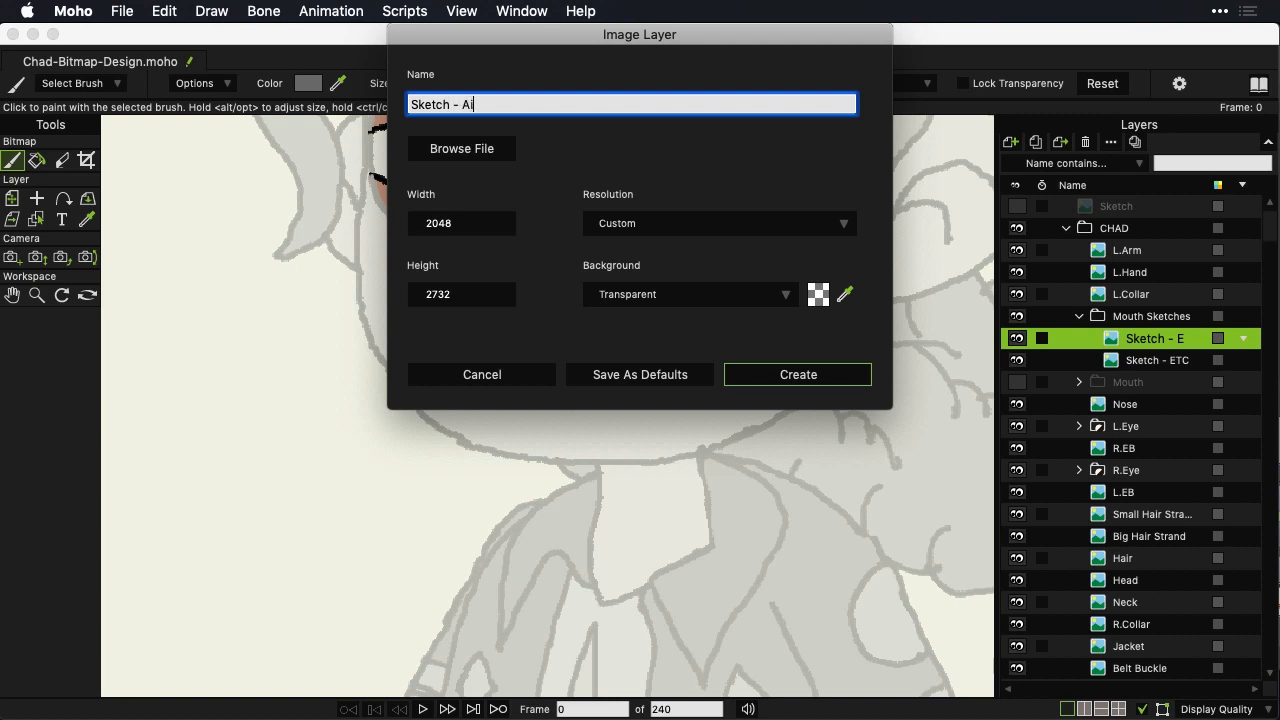
pyautogui.click(798, 376)
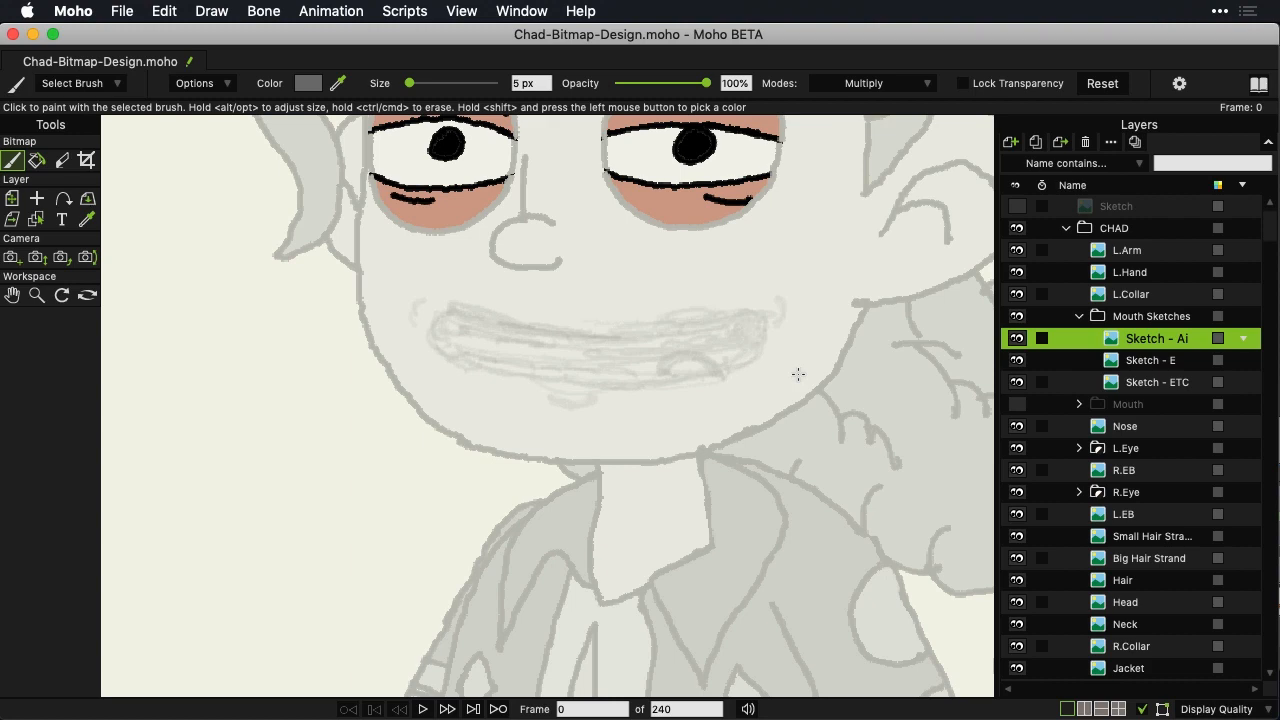
# Step: Set the brush color to black, hex 000000
pyautogui.click(318, 84)
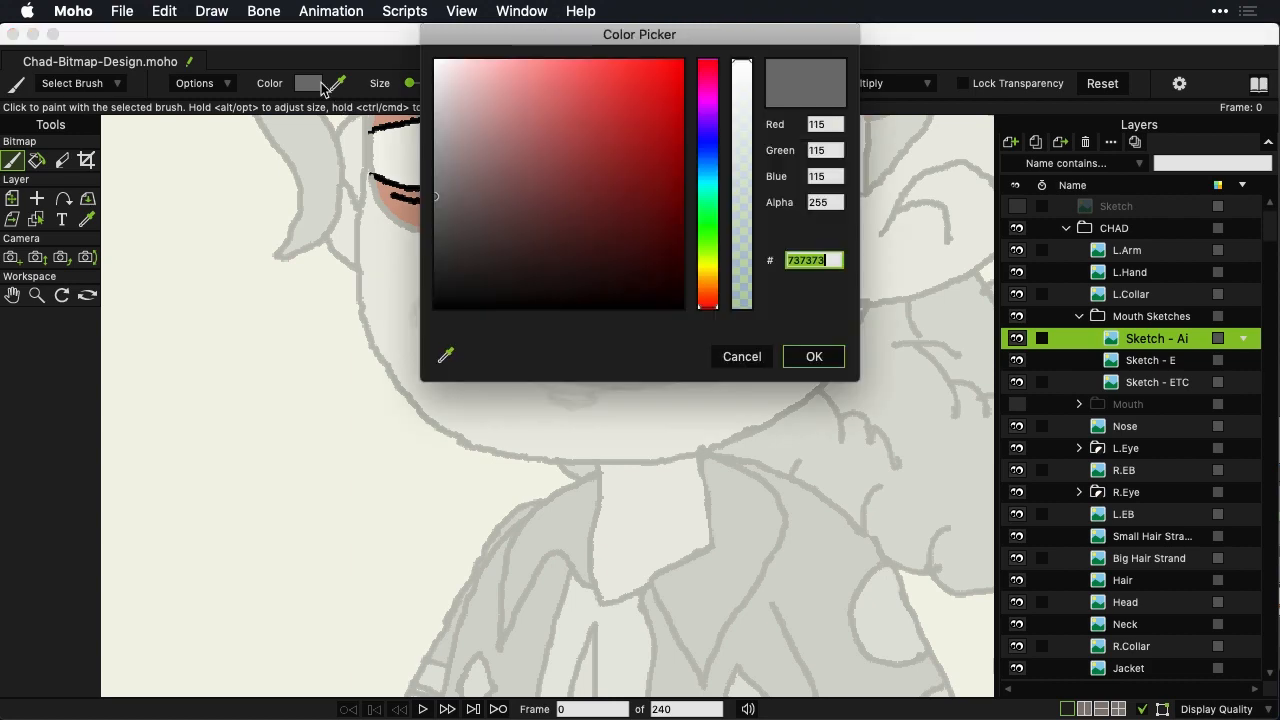
pyautogui.write('000000')
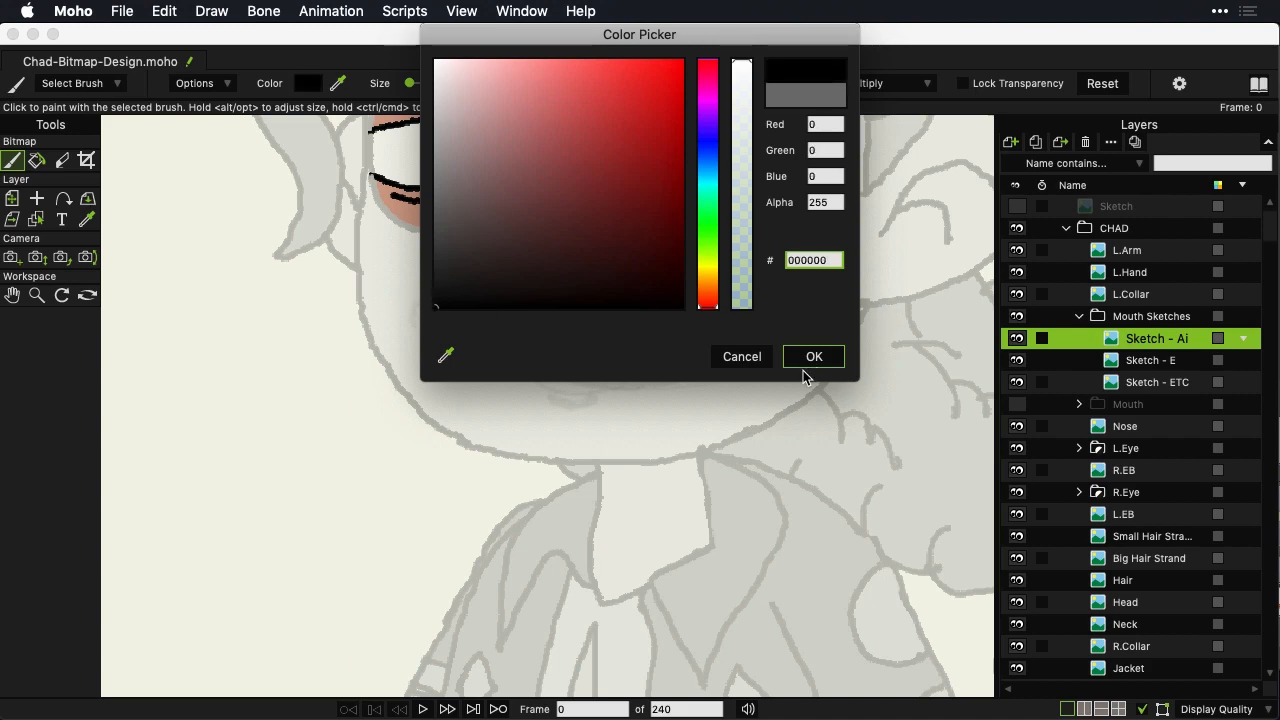
pyautogui.click(832, 359)
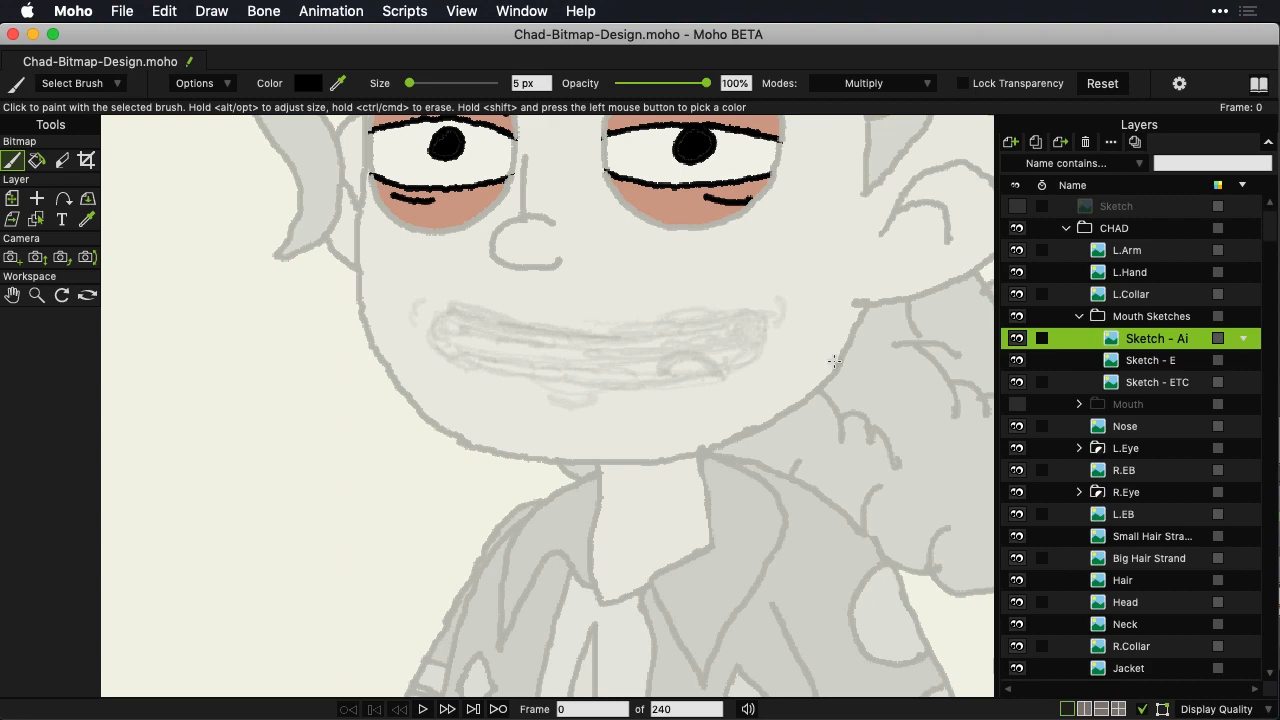
# Step: Sketch the wide open smile outline on Sketch - Ai, with a curved upper lip and a deeper lower lip than the E mouth
pyautogui.moveTo(760, 311)
pyautogui.mouseDown()
pyautogui.moveTo(636, 331)
pyautogui.moveTo(758, 310)
pyautogui.moveTo(746, 317)
pyautogui.mouseUp()
pyautogui.moveTo(464, 309); pyautogui.dragTo(666, 329)
pyautogui.moveTo(555, 329)
pyautogui.mouseDown()
pyautogui.moveTo(776, 310)
pyautogui.moveTo(736, 314)
pyautogui.mouseUp()
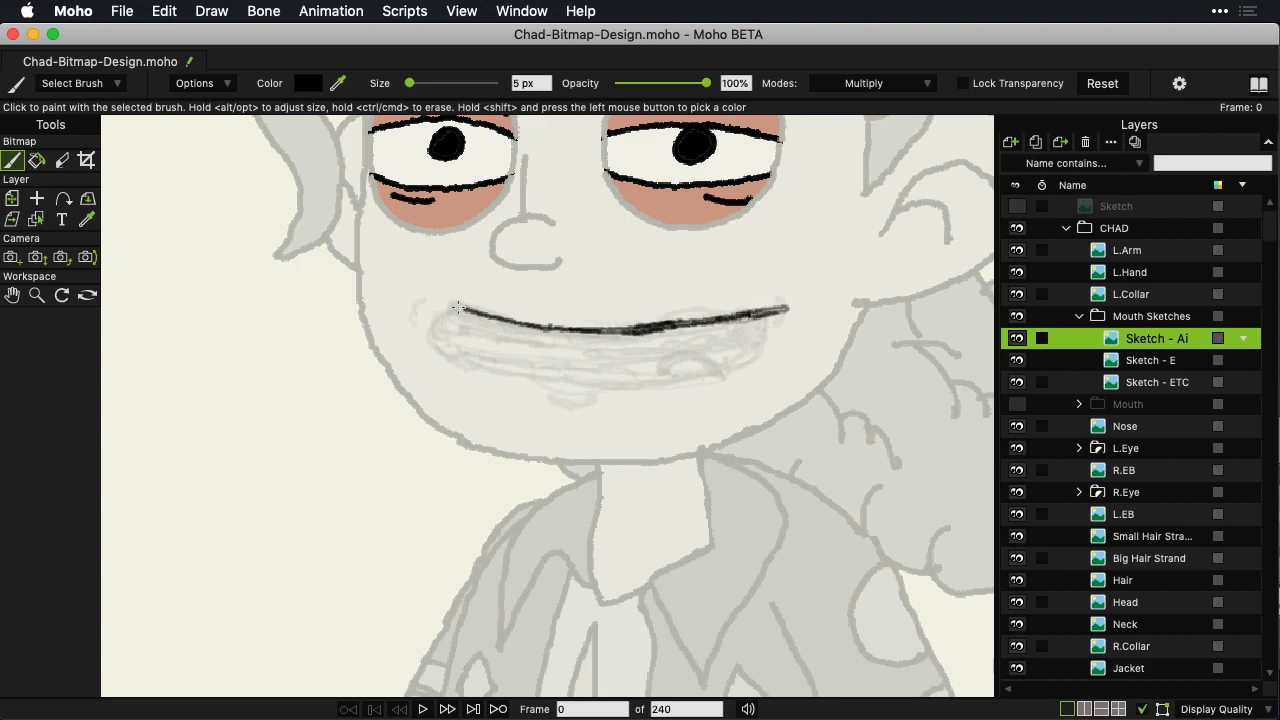
pyautogui.moveTo(459, 307)
pyautogui.mouseDown()
pyautogui.moveTo(430, 344)
pyautogui.moveTo(433, 312)
pyautogui.moveTo(428, 346)
pyautogui.moveTo(438, 369)
pyautogui.moveTo(428, 347)
pyautogui.moveTo(456, 393)
pyautogui.moveTo(425, 358)
pyautogui.moveTo(477, 405)
pyautogui.moveTo(455, 384)
pyautogui.moveTo(542, 419)
pyautogui.moveTo(504, 412)
pyautogui.moveTo(578, 420)
pyautogui.moveTo(529, 418)
pyautogui.moveTo(732, 393)
pyautogui.moveTo(779, 358)
pyautogui.moveTo(786, 312)
pyautogui.mouseUp()
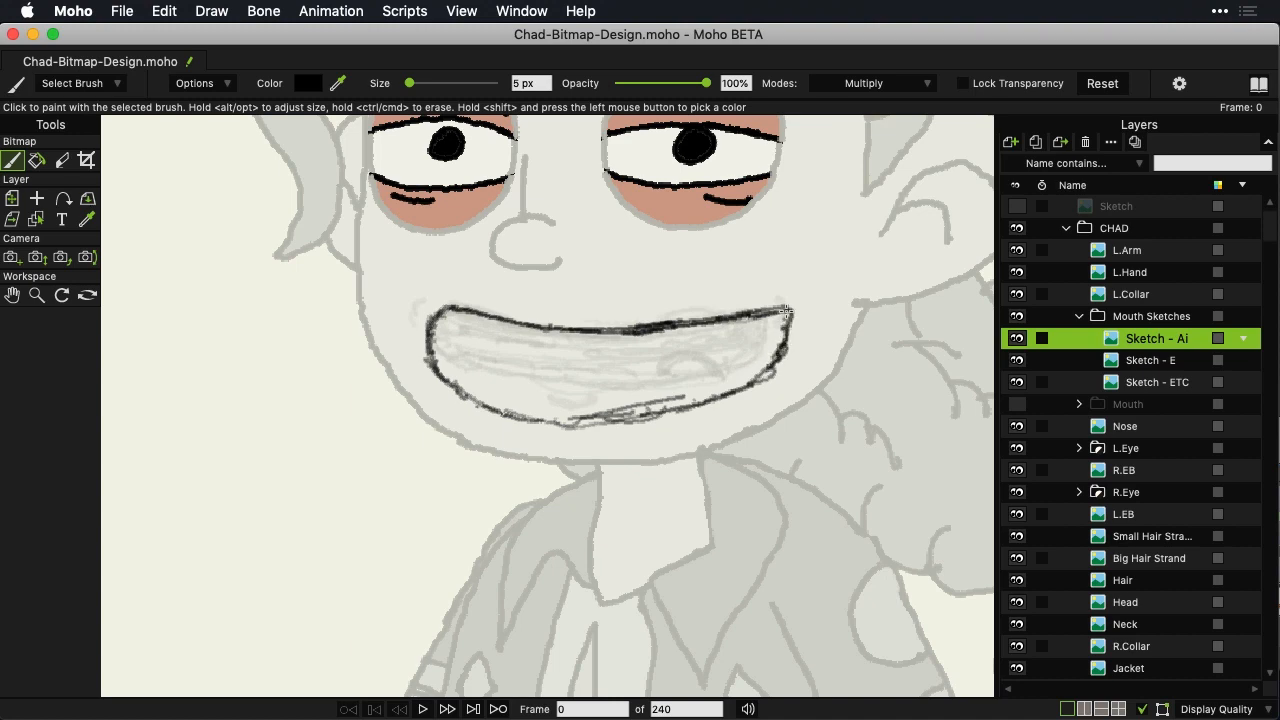
pyautogui.moveTo(569, 423)
pyautogui.mouseDown()
pyautogui.moveTo(674, 422)
pyautogui.moveTo(709, 408)
pyautogui.moveTo(654, 420)
pyautogui.moveTo(771, 369)
pyautogui.mouseUp()
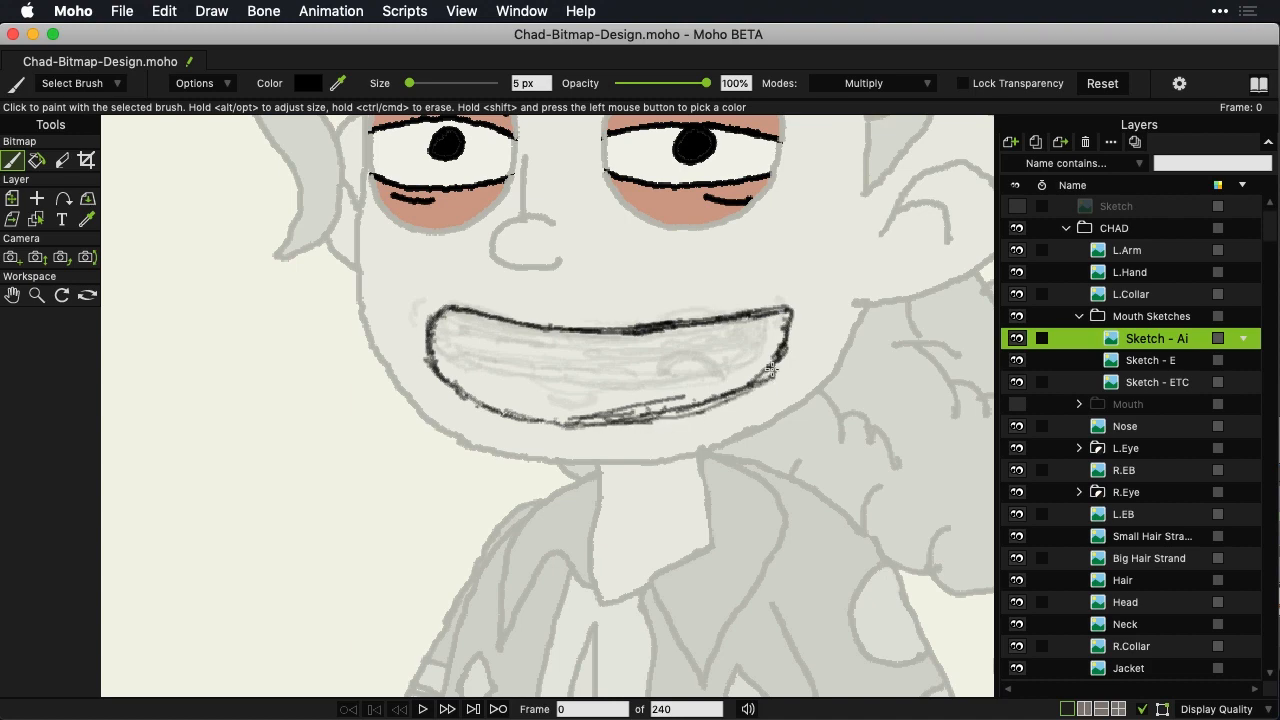
# Step: Sketch the upper and lower teeth lines and a rounded tongue inside the Ai mouth
pyautogui.moveTo(440, 322)
pyautogui.mouseDown()
pyautogui.moveTo(523, 335)
pyautogui.moveTo(442, 321)
pyautogui.moveTo(570, 342)
pyautogui.moveTo(431, 330)
pyautogui.moveTo(653, 355)
pyautogui.moveTo(672, 348)
pyautogui.moveTo(627, 347)
pyautogui.moveTo(778, 325)
pyautogui.mouseUp()
pyautogui.moveTo(696, 393); pyautogui.dragTo(738, 383)
pyautogui.moveTo(648, 392); pyautogui.dragTo(616, 392)
pyautogui.click(587, 394)
pyautogui.moveTo(460, 391); pyautogui.dragTo(588, 394)
pyautogui.moveTo(698, 393); pyautogui.dragTo(547, 399)
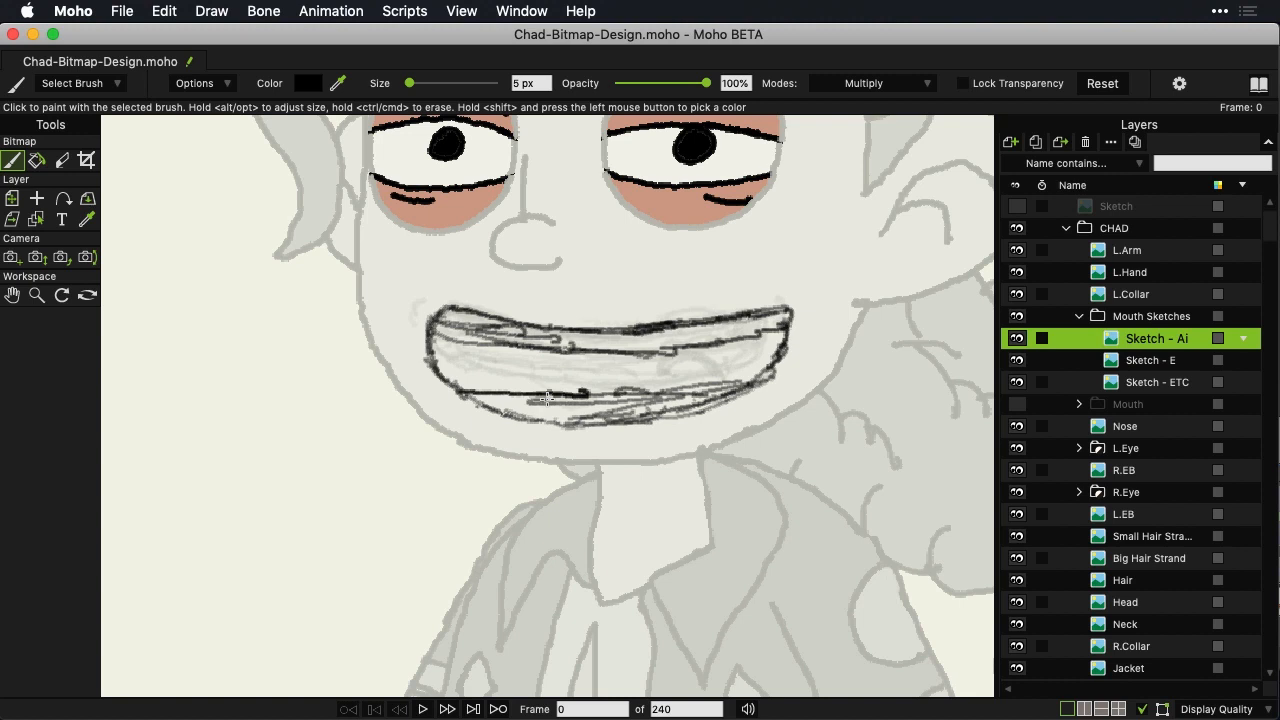
pyautogui.moveTo(716, 374)
pyautogui.mouseDown()
pyautogui.moveTo(658, 380)
pyautogui.moveTo(638, 370)
pyautogui.moveTo(652, 395)
pyautogui.moveTo(634, 377)
pyautogui.moveTo(718, 372)
pyautogui.mouseUp()
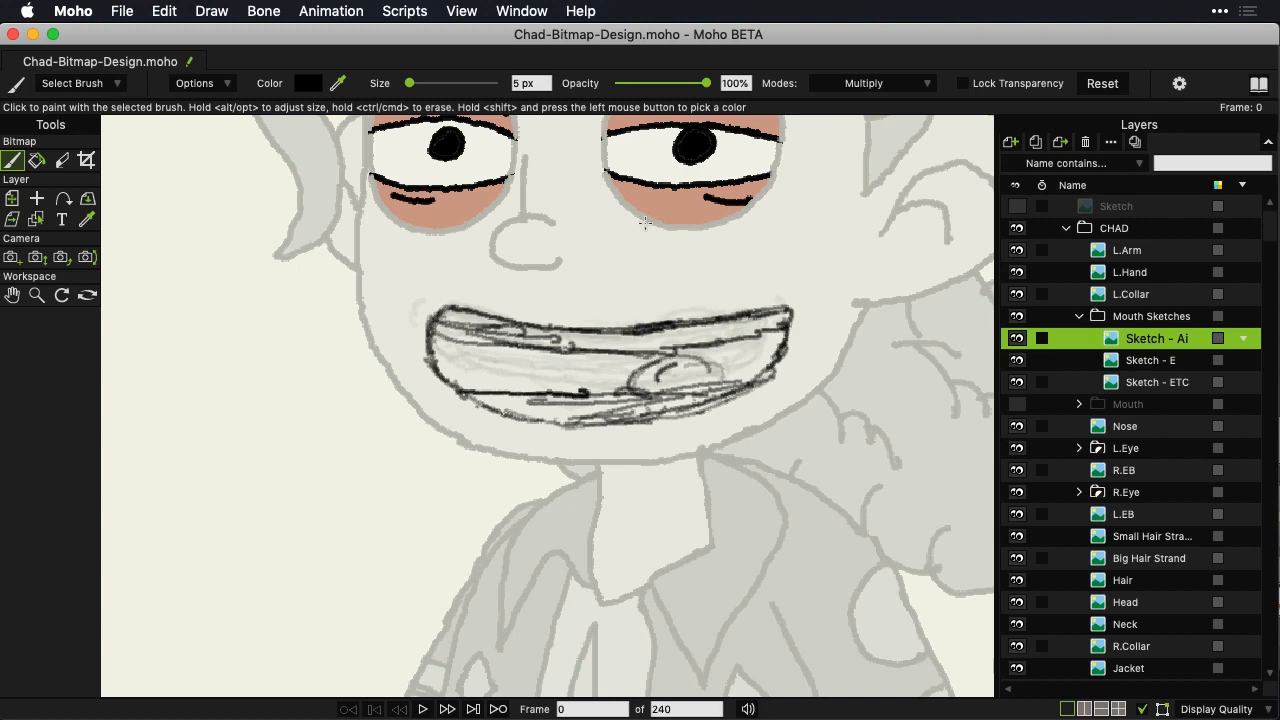
# Step: Create a transparent 2048 x 2732 image layer named Sketch - Lth above Sketch - Ai in the Mouth Sketches group
pyautogui.click(1016, 144)
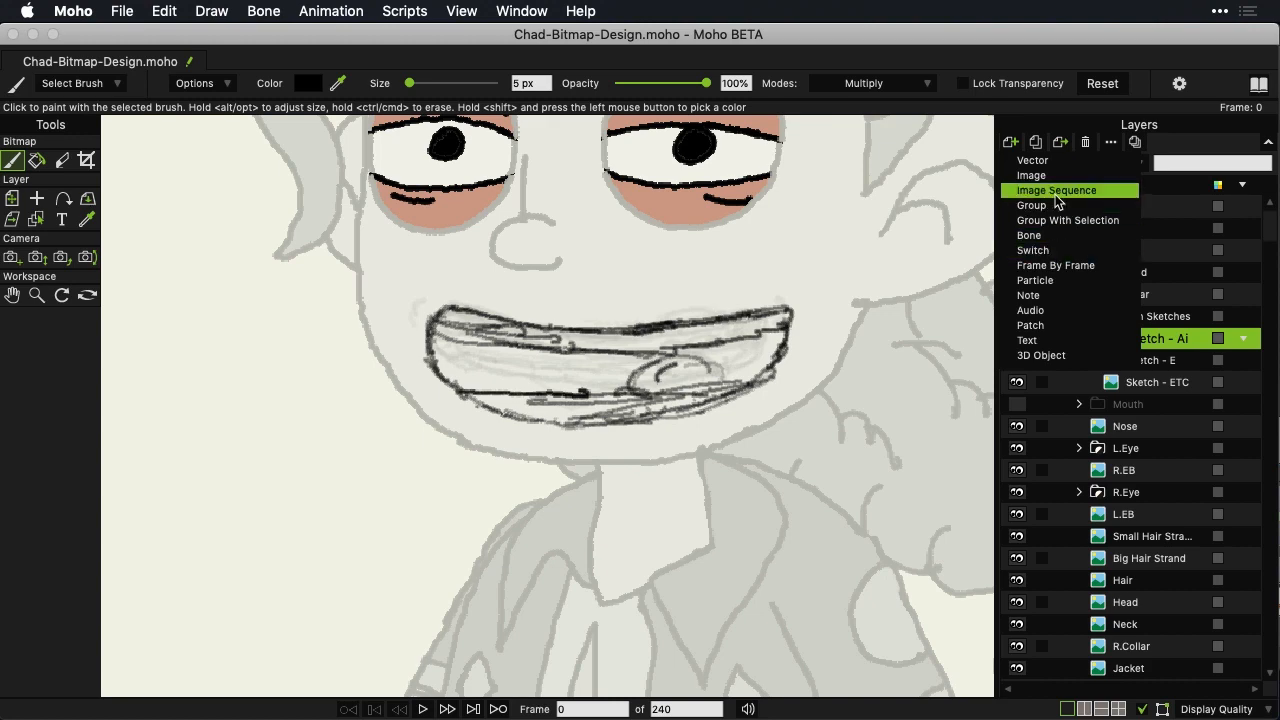
pyautogui.click(1051, 178)
pyautogui.click(508, 106)
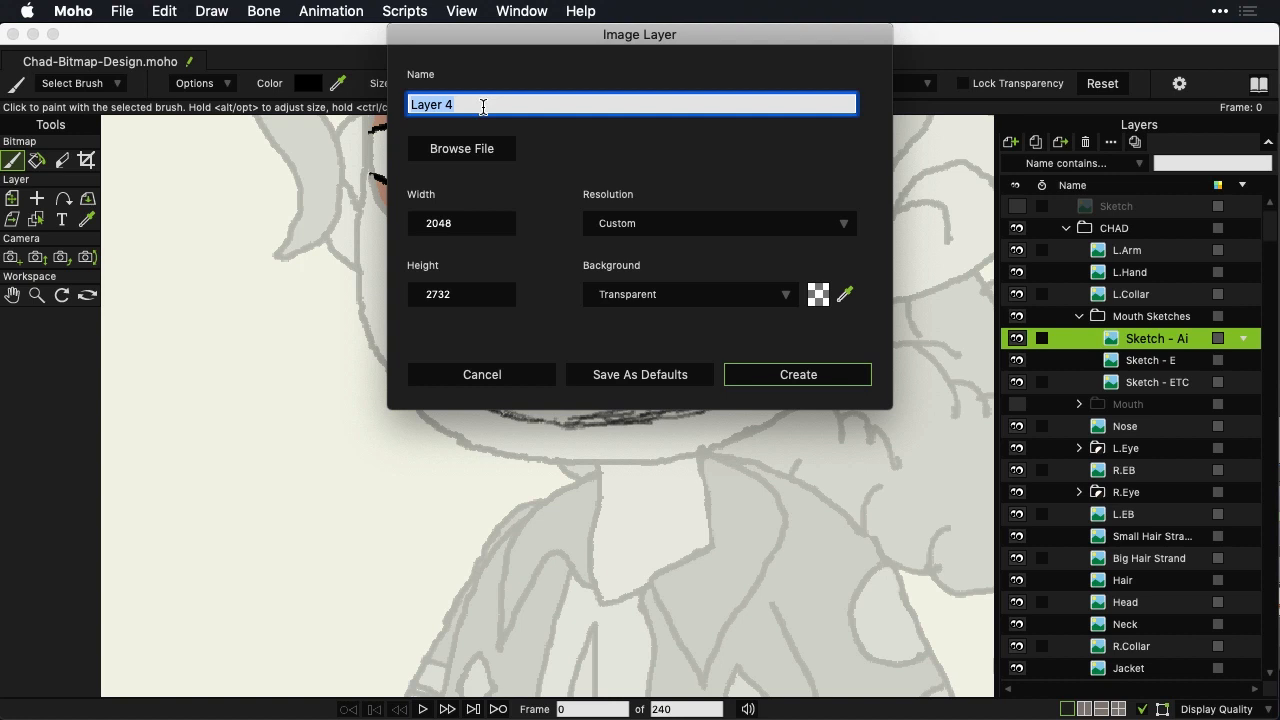
pyautogui.write('Sketch - Lth')
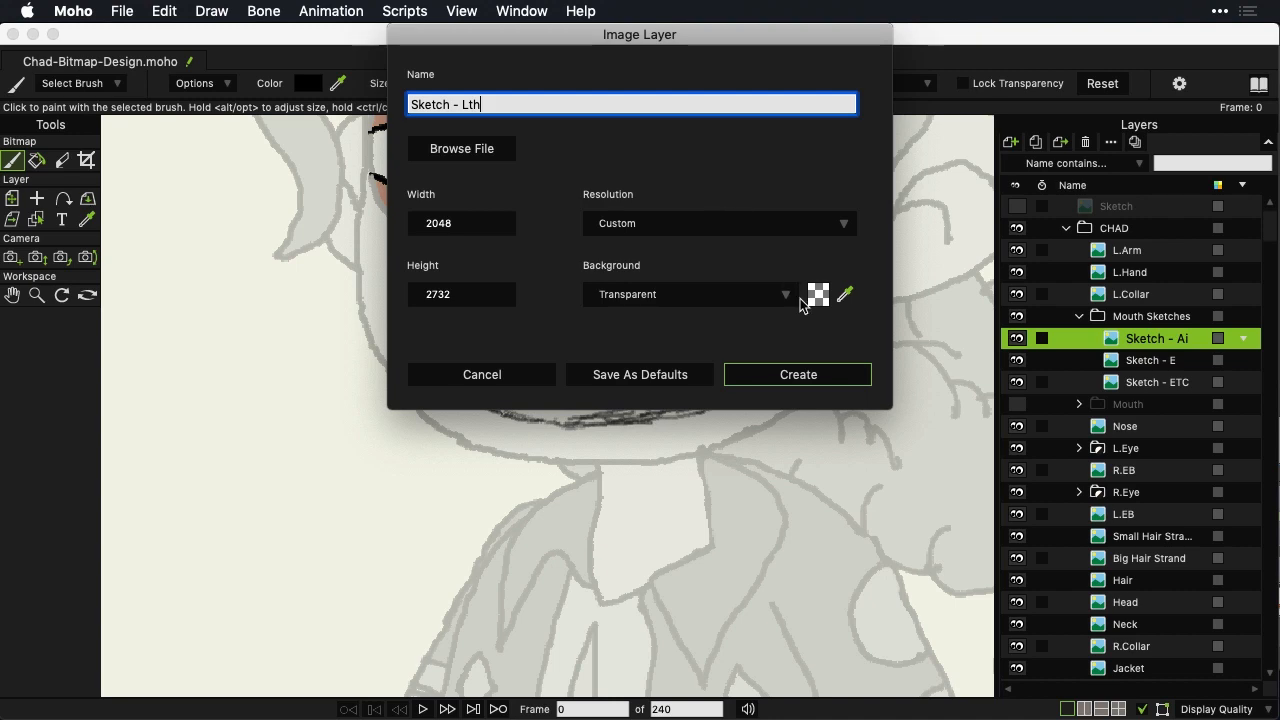
pyautogui.click(804, 376)
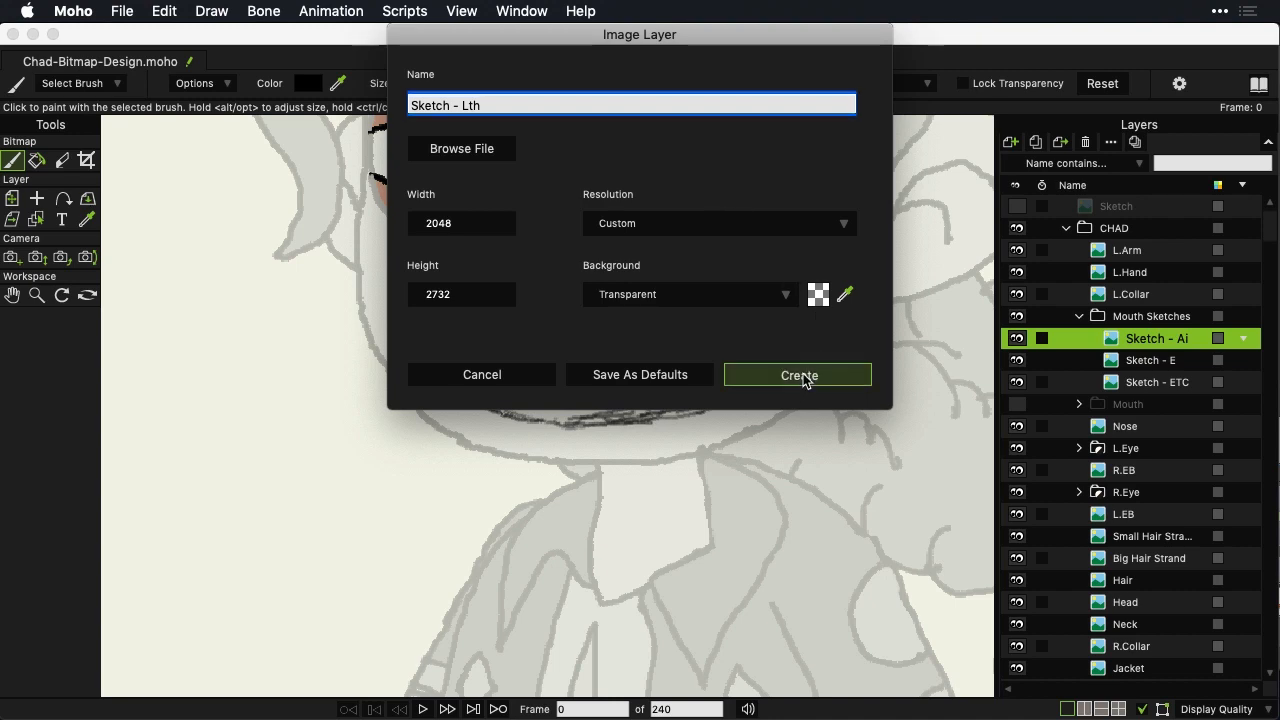
# Step: Sketch the wide open mouth outline on Sketch - Lth, following the faint Ai mouth shape beneath
pyautogui.moveTo(764, 312)
pyautogui.mouseDown()
pyautogui.moveTo(782, 310)
pyautogui.moveTo(625, 325)
pyautogui.moveTo(520, 318)
pyautogui.moveTo(540, 320)
pyautogui.moveTo(476, 300)
pyautogui.moveTo(538, 327)
pyautogui.moveTo(804, 313)
pyautogui.mouseUp()
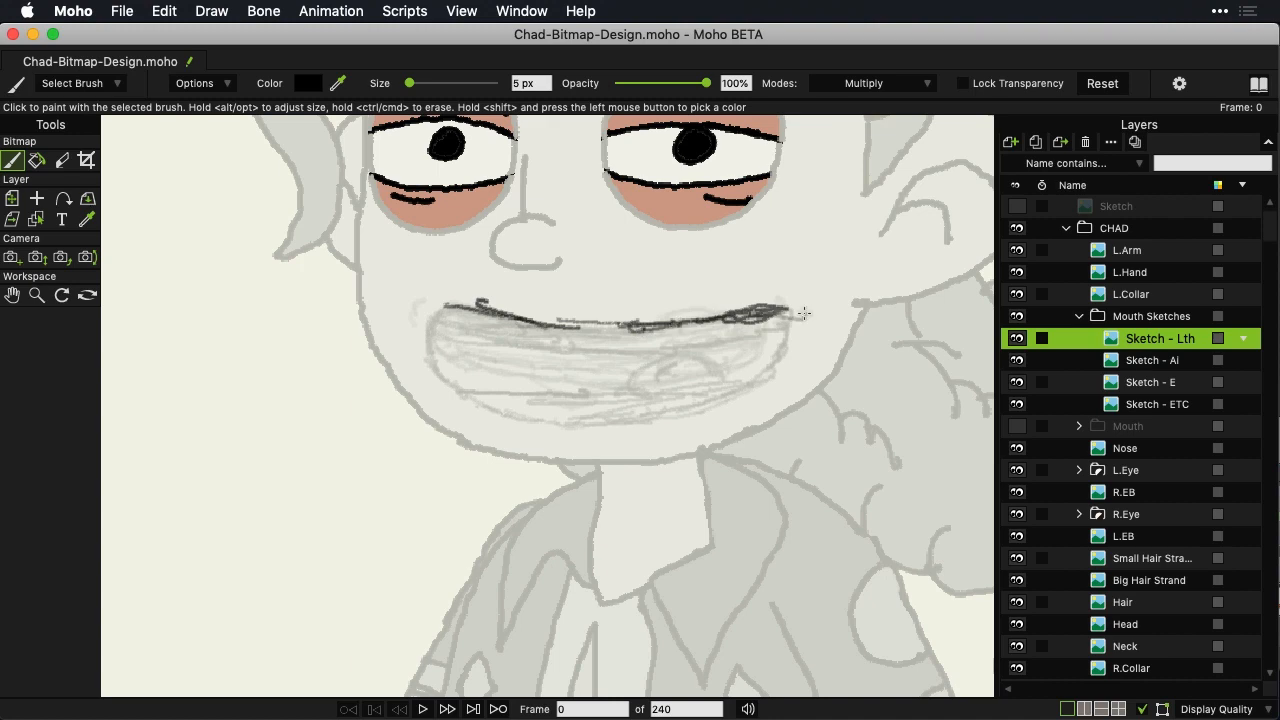
pyautogui.moveTo(443, 306)
pyautogui.mouseDown()
pyautogui.moveTo(435, 357)
pyautogui.moveTo(430, 339)
pyautogui.moveTo(454, 386)
pyautogui.moveTo(433, 360)
pyautogui.moveTo(508, 411)
pyautogui.mouseUp()
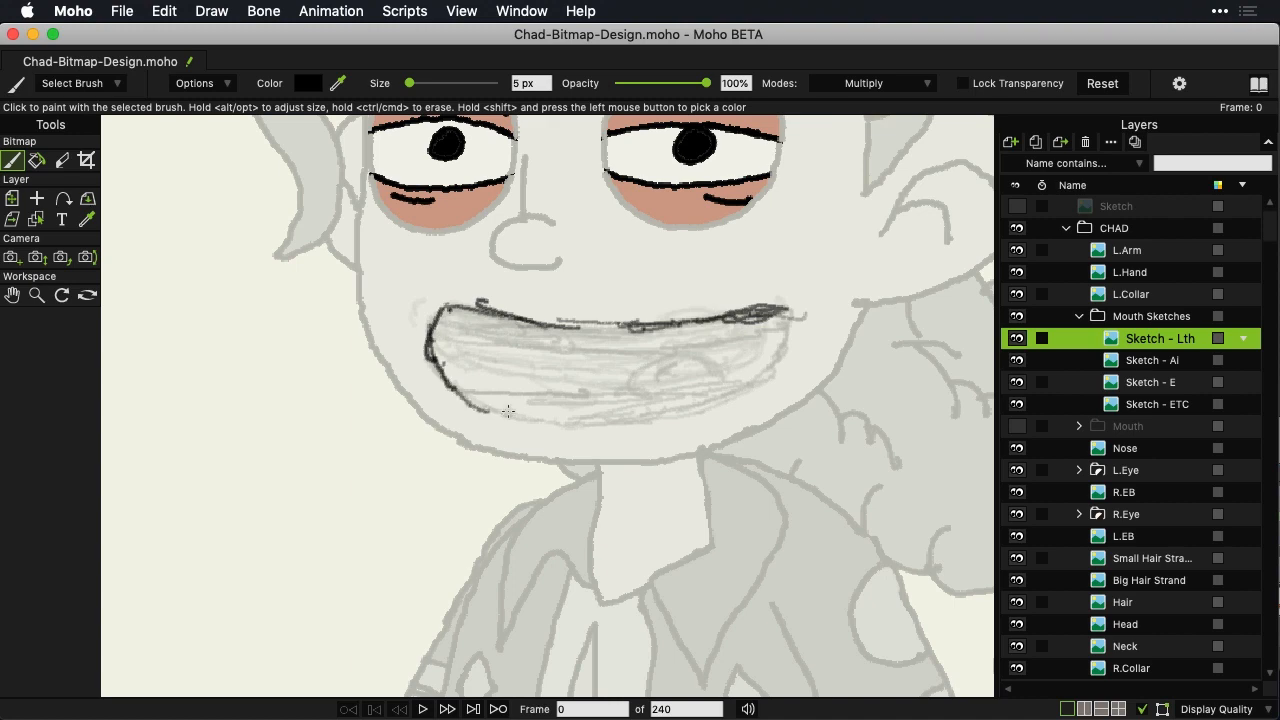
pyautogui.moveTo(476, 404)
pyautogui.mouseDown()
pyautogui.moveTo(562, 428)
pyautogui.moveTo(595, 425)
pyautogui.moveTo(505, 417)
pyautogui.moveTo(622, 425)
pyautogui.moveTo(693, 409)
pyautogui.moveTo(632, 425)
pyautogui.moveTo(729, 399)
pyautogui.moveTo(763, 381)
pyautogui.moveTo(647, 418)
pyautogui.moveTo(781, 364)
pyautogui.mouseUp()
pyautogui.moveTo(791, 312); pyautogui.dragTo(782, 371)
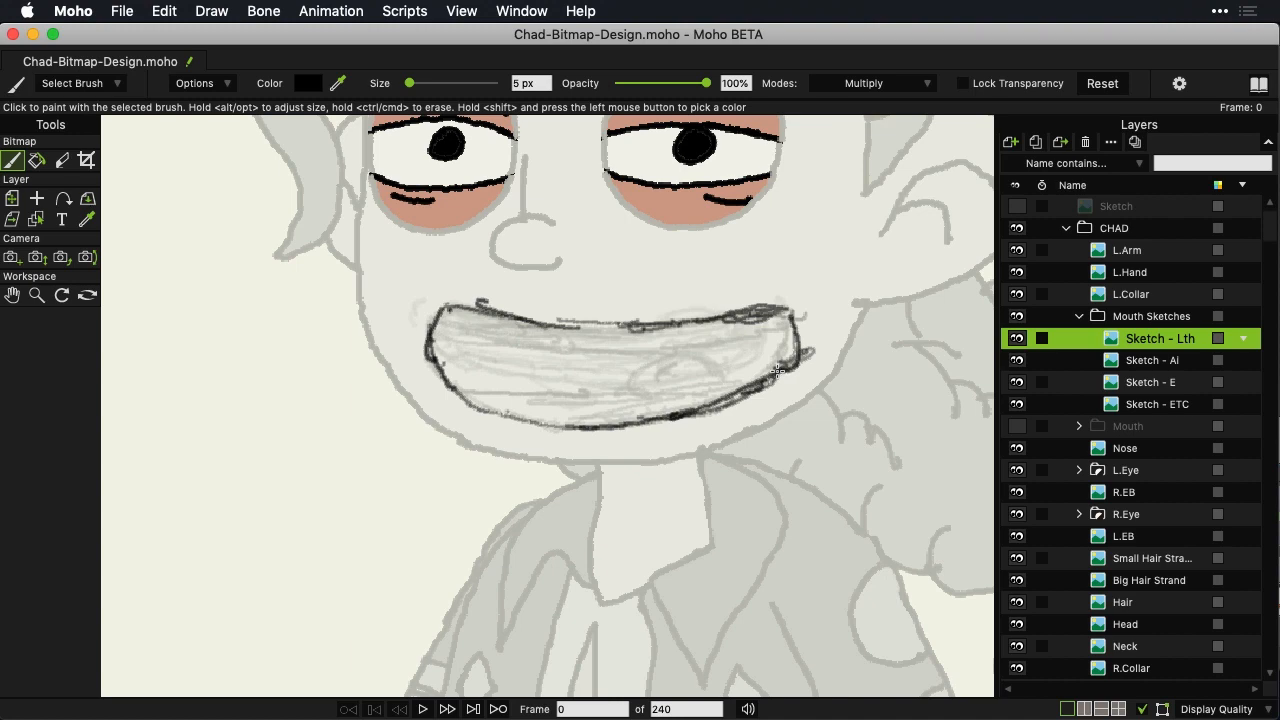
# Step: Sketch the upper and lower teeth lines and a raised tongue touching the upper teeth inside the Lth mouth
pyautogui.moveTo(448, 328)
pyautogui.mouseDown()
pyautogui.moveTo(641, 339)
pyautogui.moveTo(606, 345)
pyautogui.moveTo(782, 328)
pyautogui.moveTo(558, 344)
pyautogui.moveTo(436, 325)
pyautogui.mouseUp()
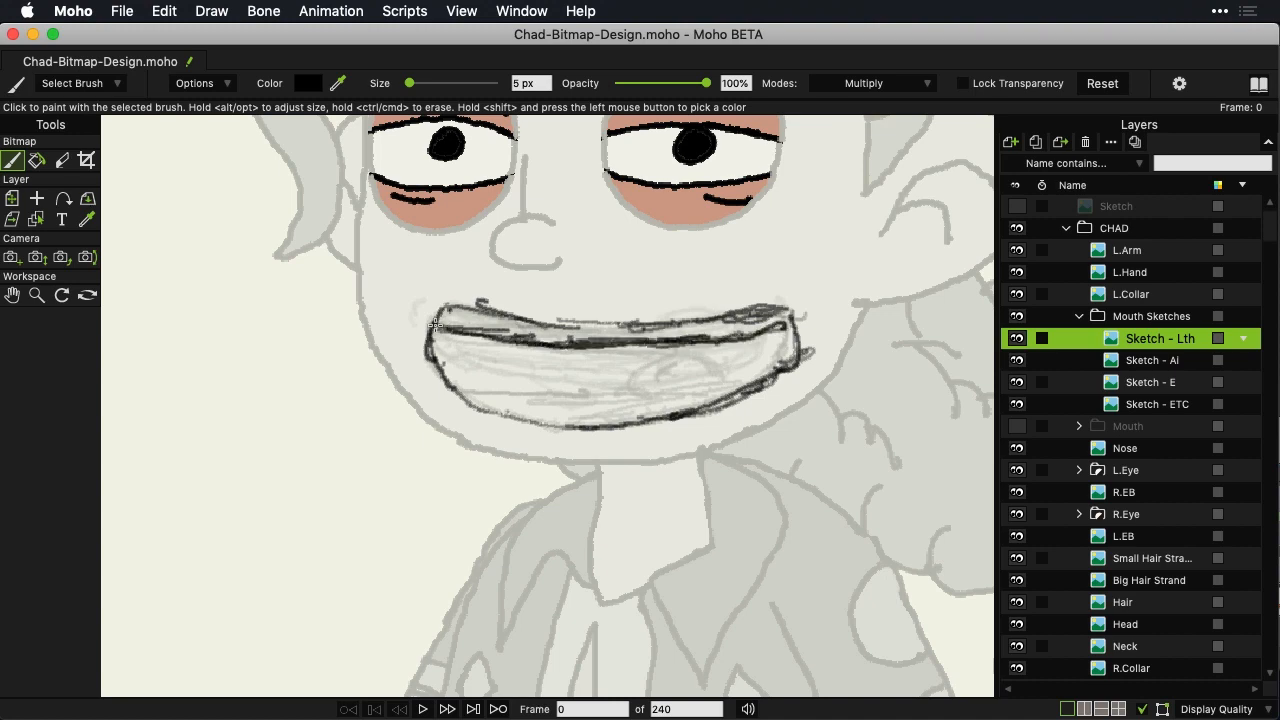
pyautogui.moveTo(460, 396)
pyautogui.mouseDown()
pyautogui.moveTo(736, 392)
pyautogui.moveTo(645, 389)
pyautogui.mouseUp()
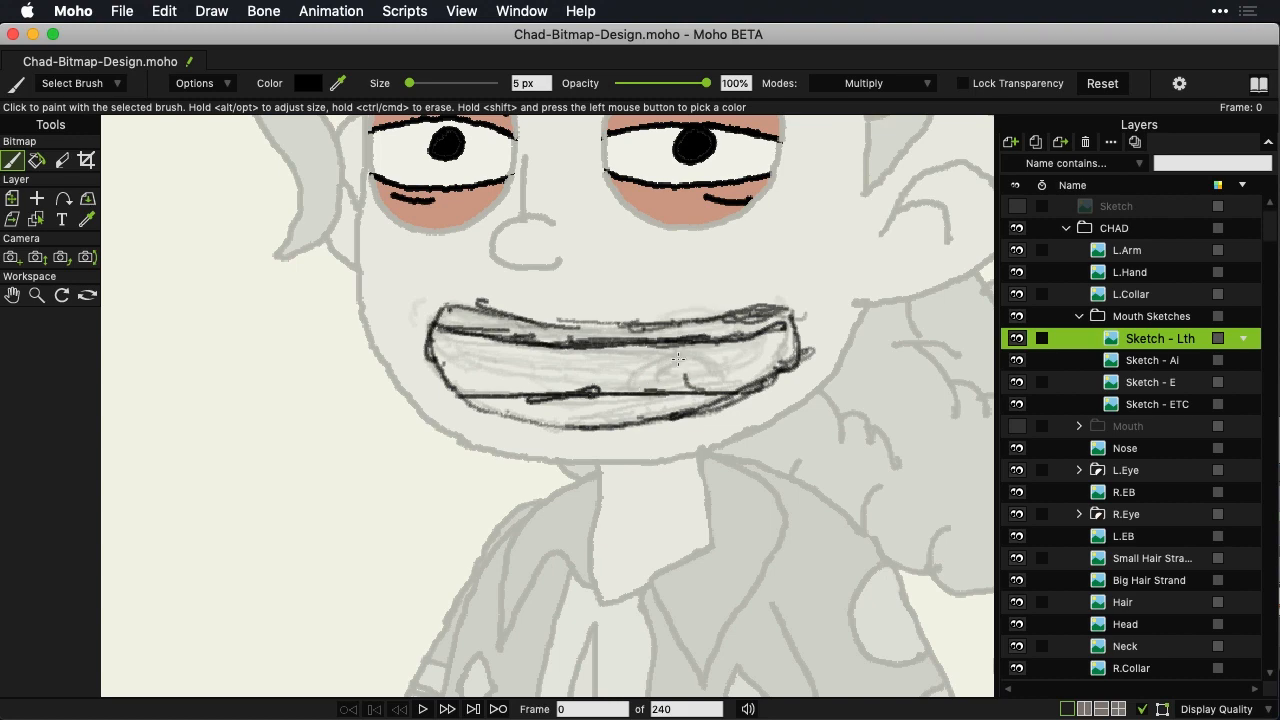
pyautogui.moveTo(686, 388)
pyautogui.mouseDown()
pyautogui.moveTo(666, 344)
pyautogui.moveTo(603, 348)
pyautogui.moveTo(606, 397)
pyautogui.moveTo(603, 352)
pyautogui.moveTo(611, 393)
pyautogui.mouseUp()
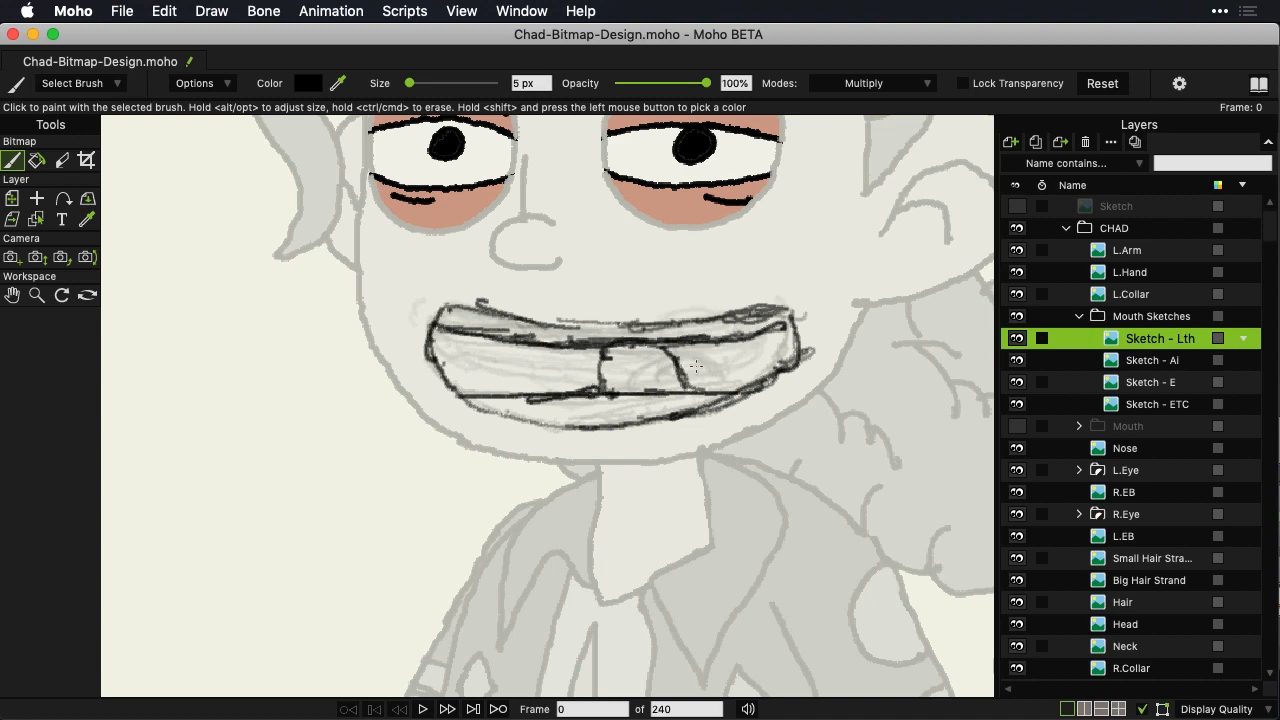
pyautogui.moveTo(720, 394)
pyautogui.mouseDown()
pyautogui.moveTo(666, 345)
pyautogui.moveTo(601, 381)
pyautogui.moveTo(597, 369)
pyautogui.moveTo(654, 382)
pyautogui.moveTo(652, 395)
pyautogui.moveTo(620, 394)
pyautogui.mouseUp()
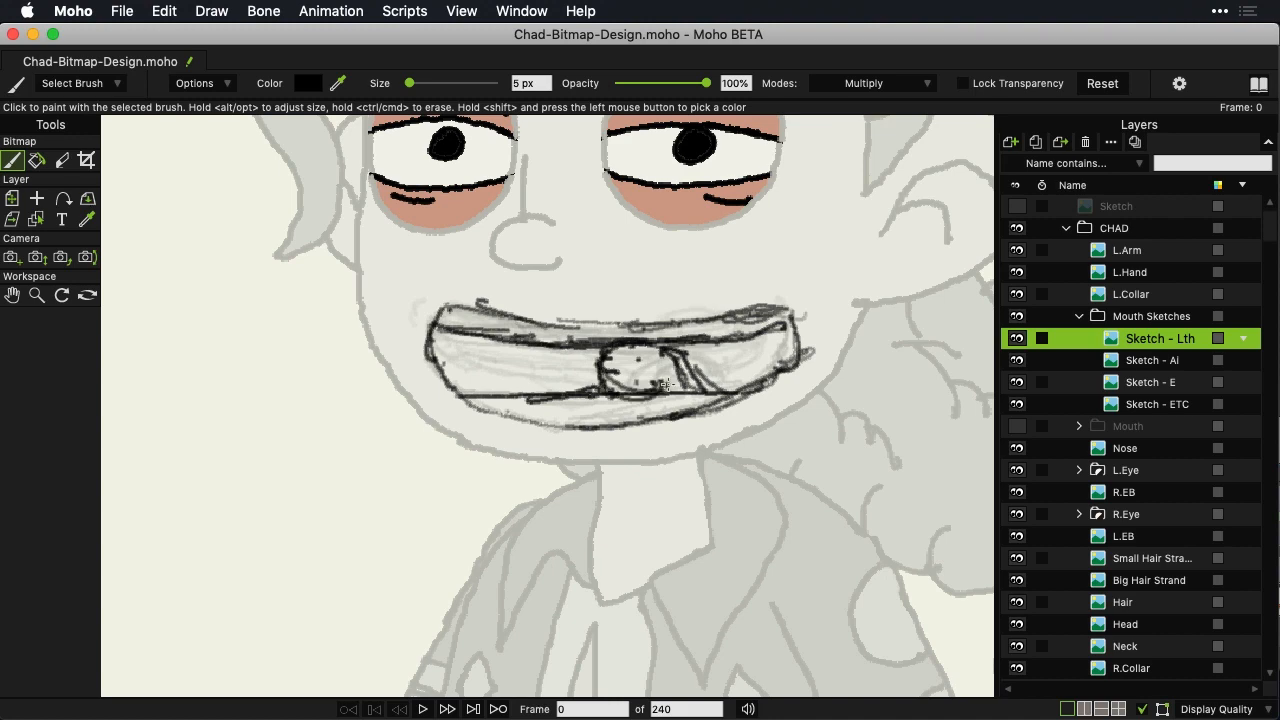
# Step: Create a transparent 2048 x 2732 image layer named Sketch - O above Sketch - Lth in the Mouth Sketches group
pyautogui.click(1010, 141)
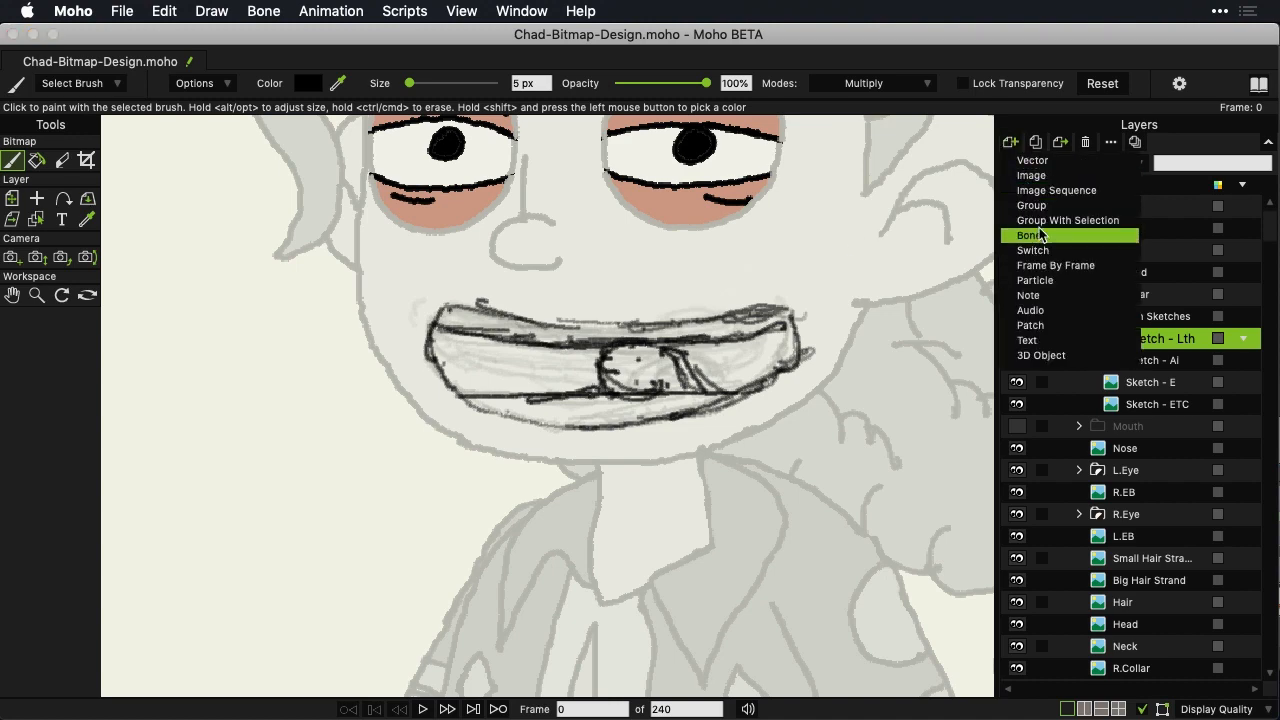
pyautogui.click(1045, 179)
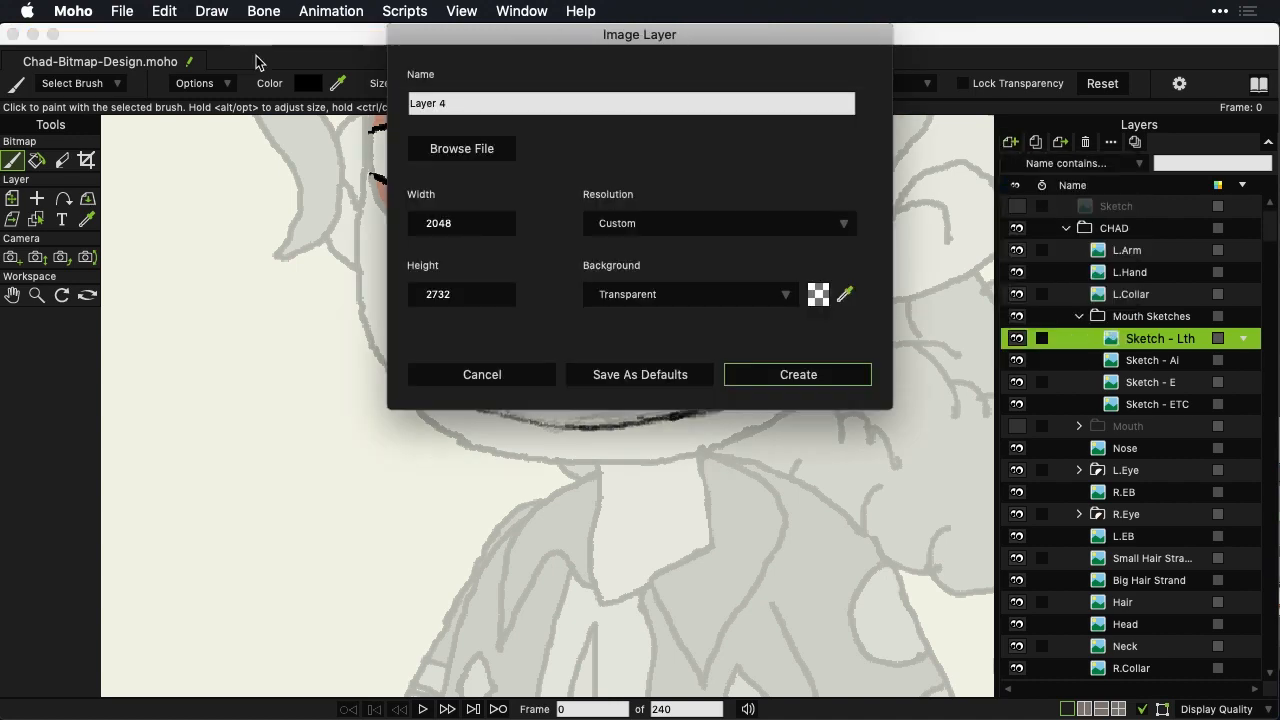
pyautogui.tripleClick(471, 104)
pyautogui.write('Sketch ')
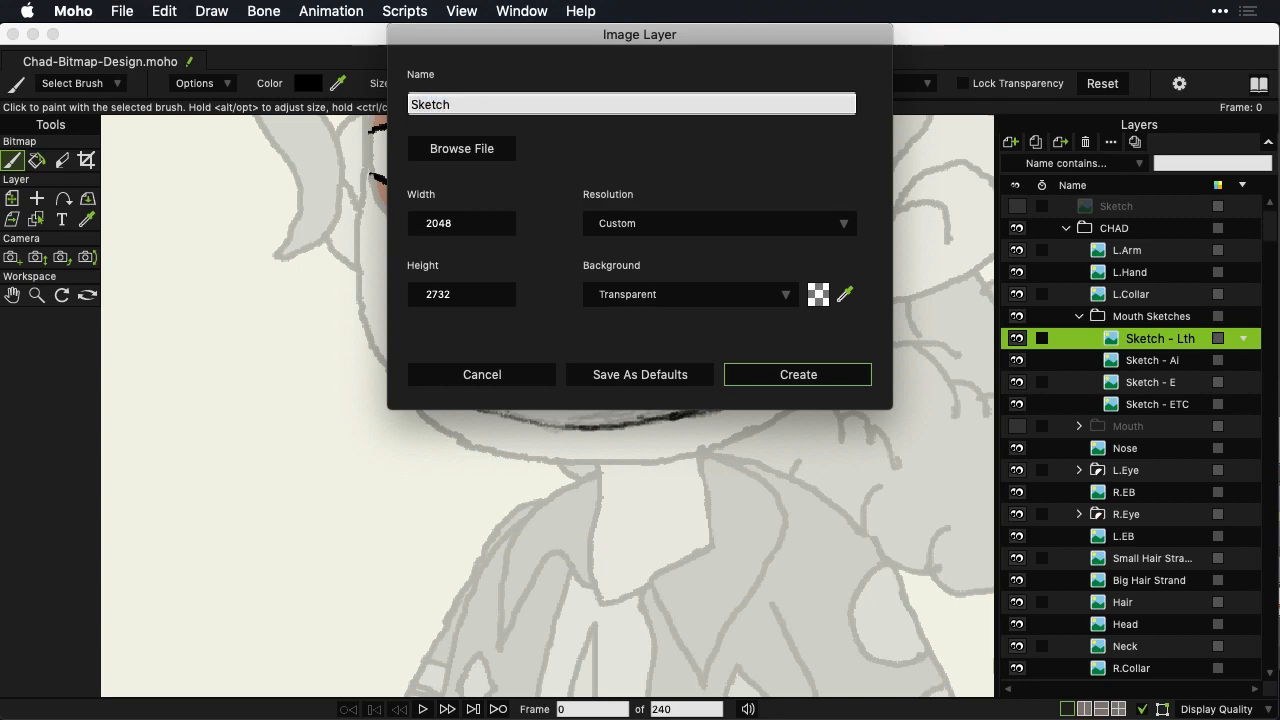
pyautogui.write('- O')
pyautogui.click(852, 375)
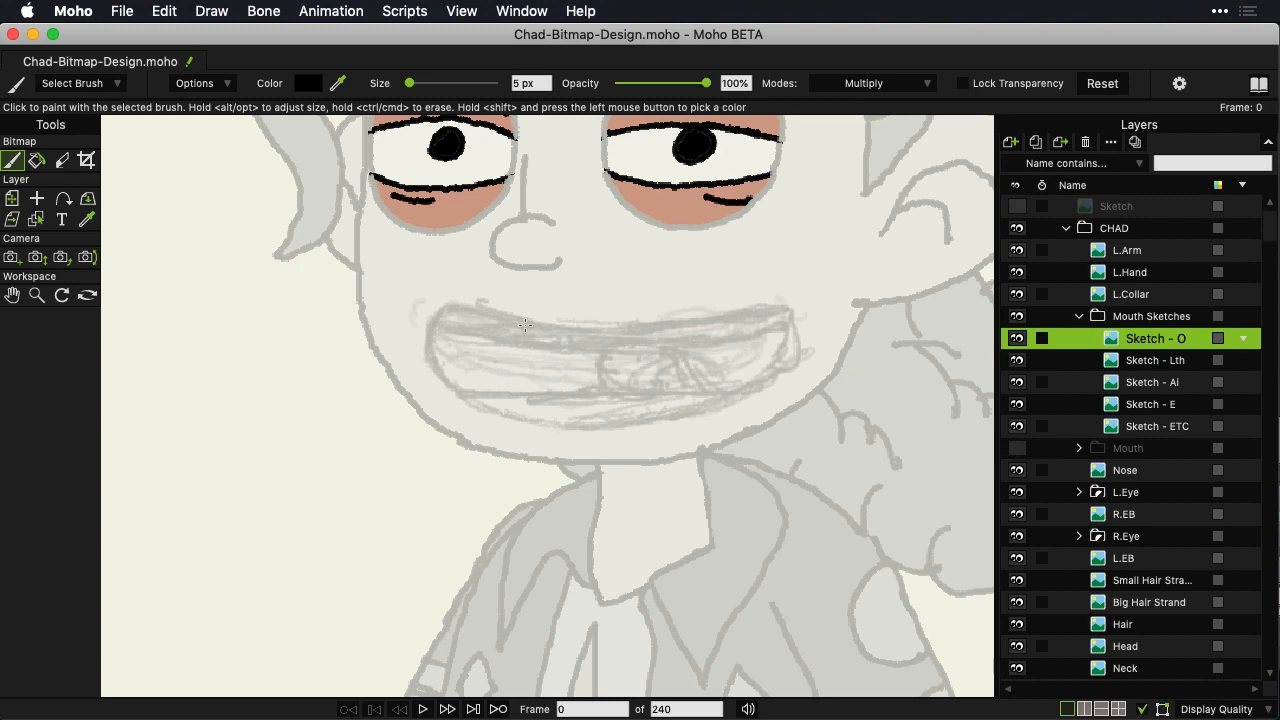
# Step: Sketch a small round O mouth below the nose on Sketch - O, adding upper and lower teeth lines and a curved tongue
pyautogui.moveTo(508, 322)
pyautogui.mouseDown()
pyautogui.moveTo(484, 343)
pyautogui.moveTo(520, 402)
pyautogui.moveTo(533, 392)
pyautogui.mouseUp()
pyautogui.moveTo(503, 319)
pyautogui.mouseDown()
pyautogui.moveTo(467, 374)
pyautogui.moveTo(488, 410)
pyautogui.moveTo(550, 410)
pyautogui.mouseUp()
pyautogui.moveTo(469, 399)
pyautogui.mouseDown()
pyautogui.moveTo(554, 412)
pyautogui.moveTo(572, 392)
pyautogui.moveTo(571, 354)
pyautogui.moveTo(560, 405)
pyautogui.mouseUp()
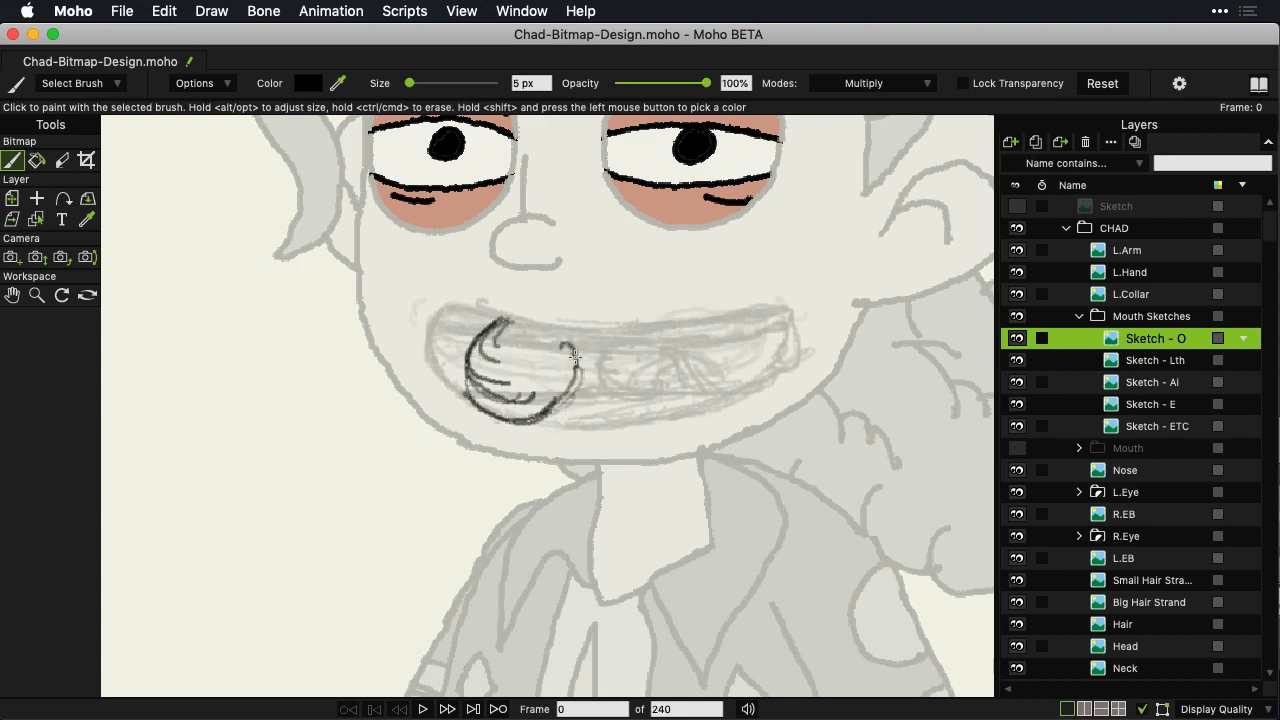
pyautogui.moveTo(570, 352)
pyautogui.mouseDown()
pyautogui.moveTo(509, 330)
pyautogui.moveTo(532, 312)
pyautogui.moveTo(484, 348)
pyautogui.mouseUp()
pyautogui.moveTo(564, 328)
pyautogui.mouseDown()
pyautogui.moveTo(560, 389)
pyautogui.moveTo(531, 421)
pyautogui.moveTo(574, 361)
pyautogui.moveTo(565, 395)
pyautogui.moveTo(537, 316)
pyautogui.moveTo(498, 323)
pyautogui.mouseUp()
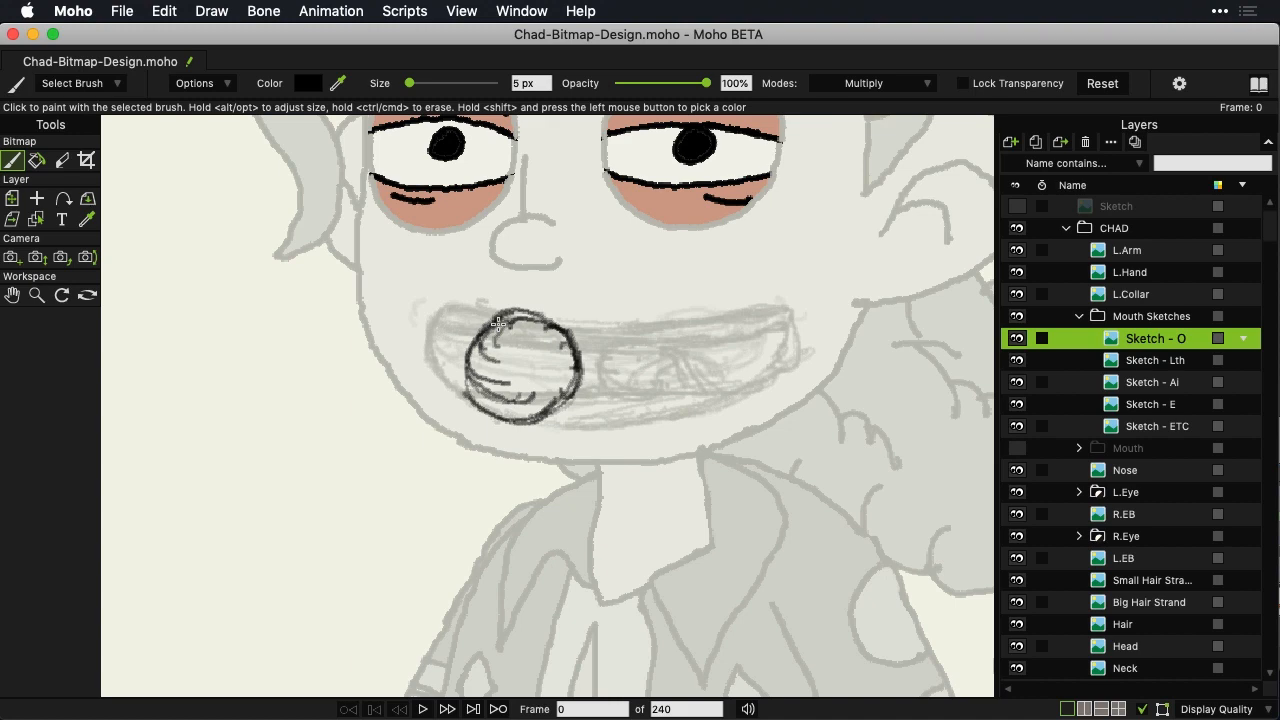
pyautogui.moveTo(496, 335); pyautogui.dragTo(567, 336)
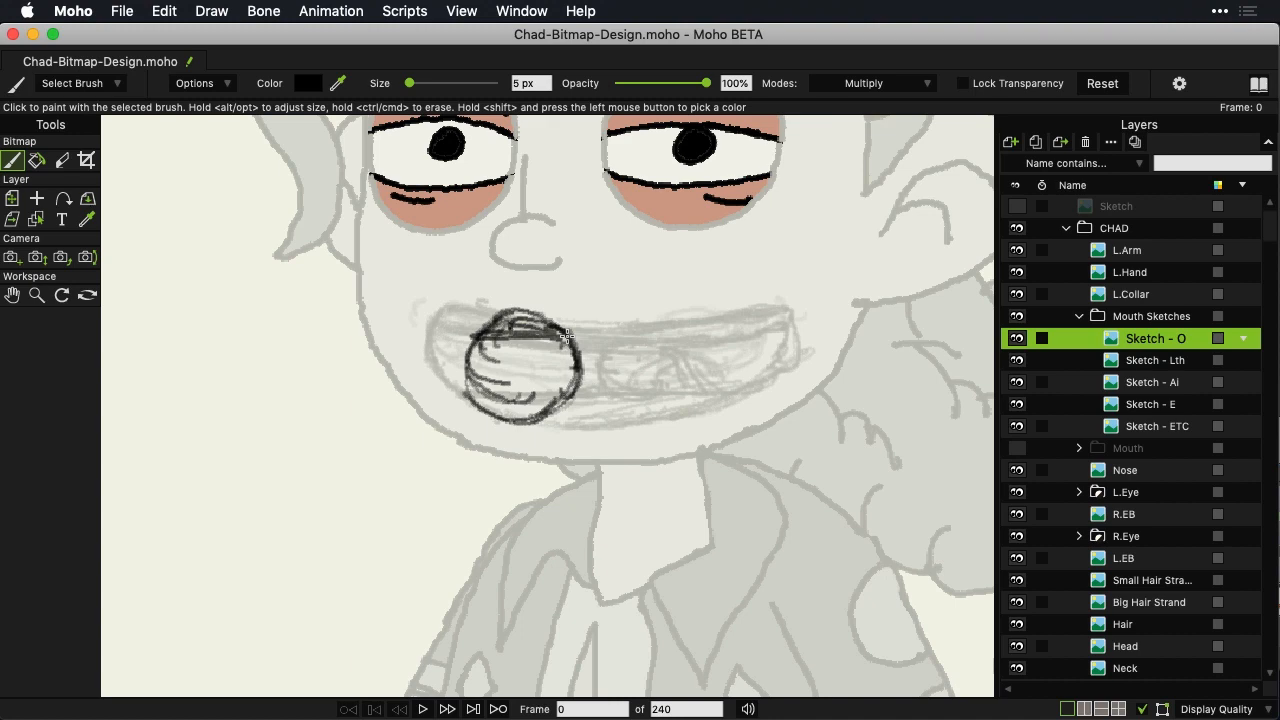
pyautogui.moveTo(479, 407)
pyautogui.mouseDown()
pyautogui.moveTo(556, 407)
pyautogui.moveTo(472, 402)
pyautogui.moveTo(561, 404)
pyautogui.moveTo(477, 399)
pyautogui.moveTo(556, 373)
pyautogui.moveTo(539, 407)
pyautogui.mouseUp()
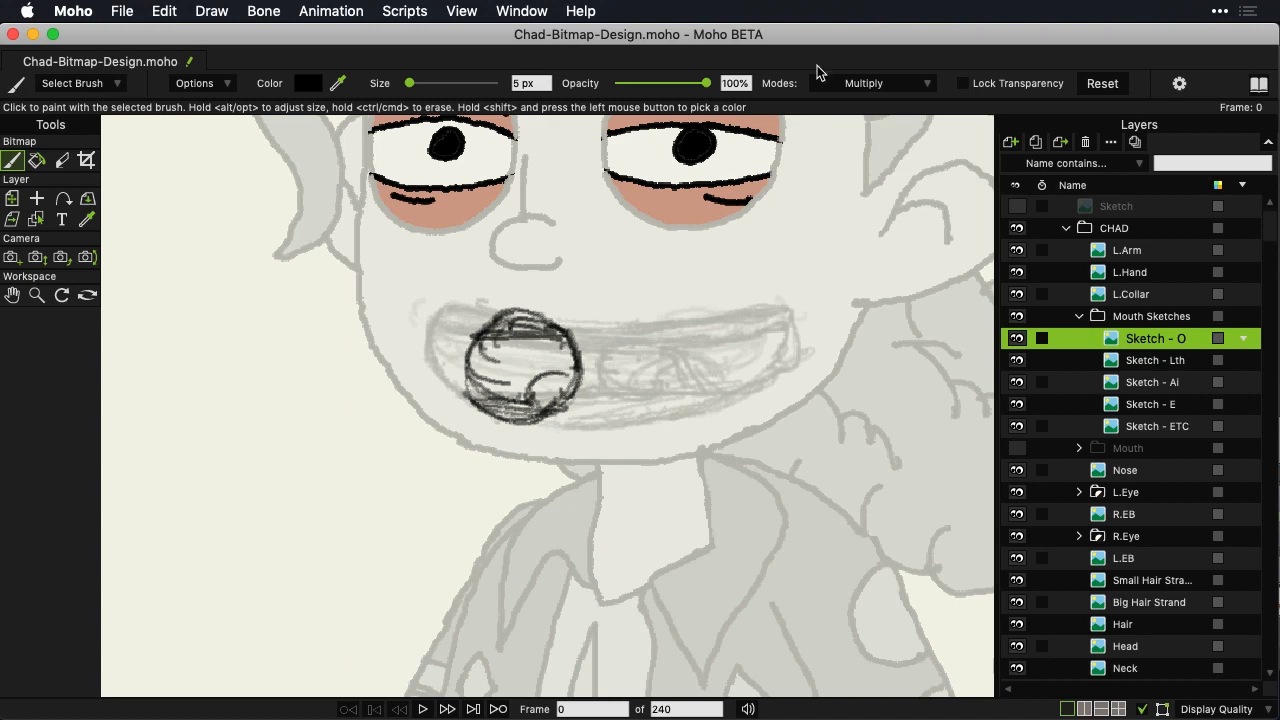
# Step: Create a transparent 2048 x 2732 image layer named Sketch - QUW above Sketch - O in the Mouth Sketches group
pyautogui.click(1010, 145)
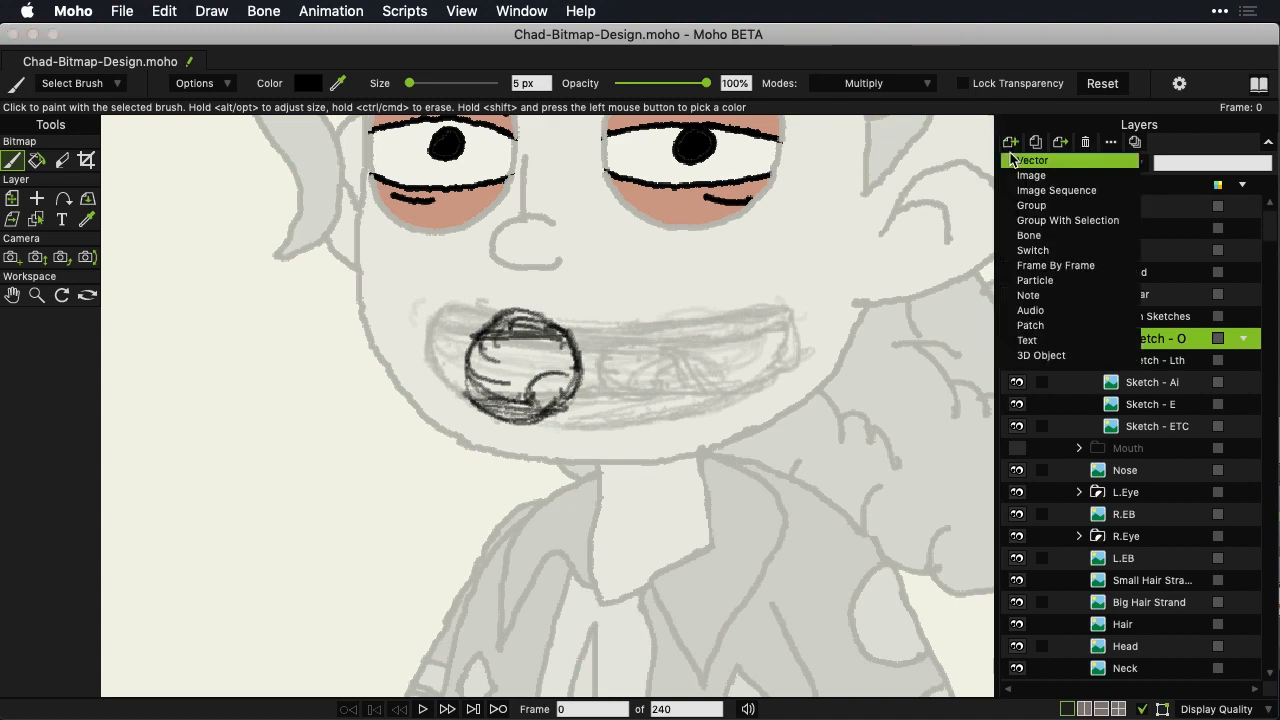
pyautogui.click(1013, 177)
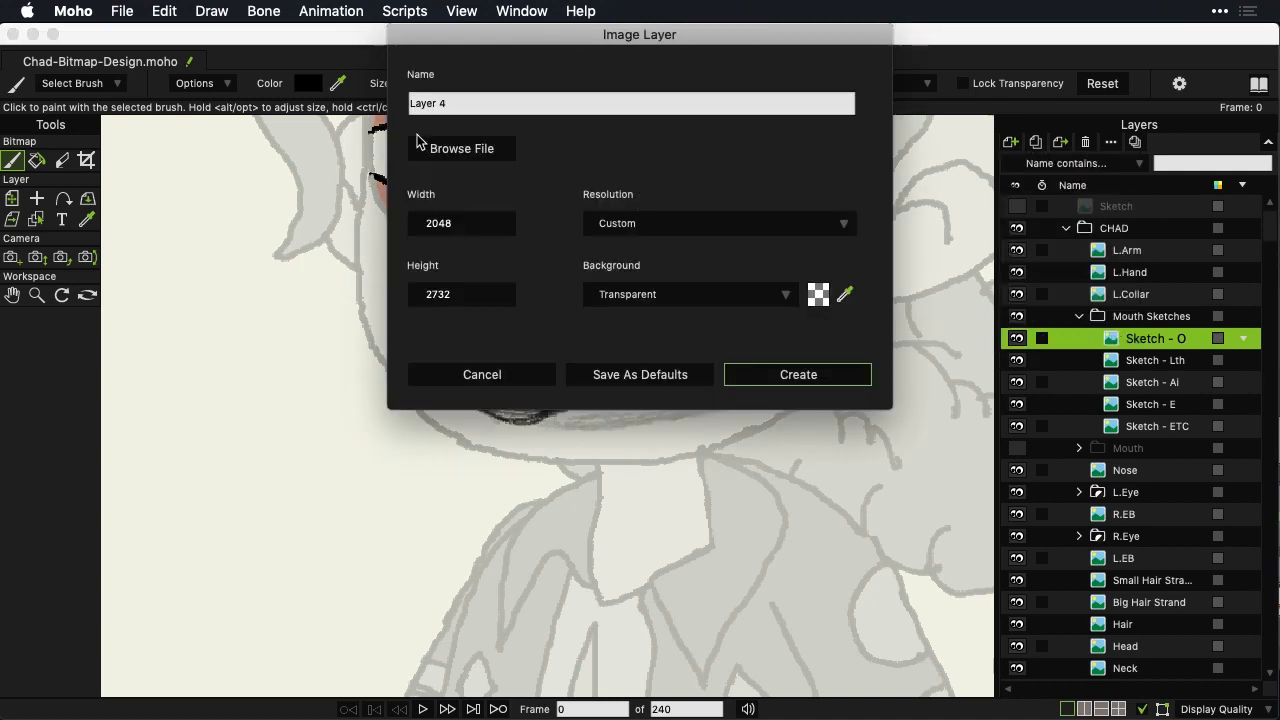
pyautogui.click(456, 102)
pyautogui.write('Sketch')
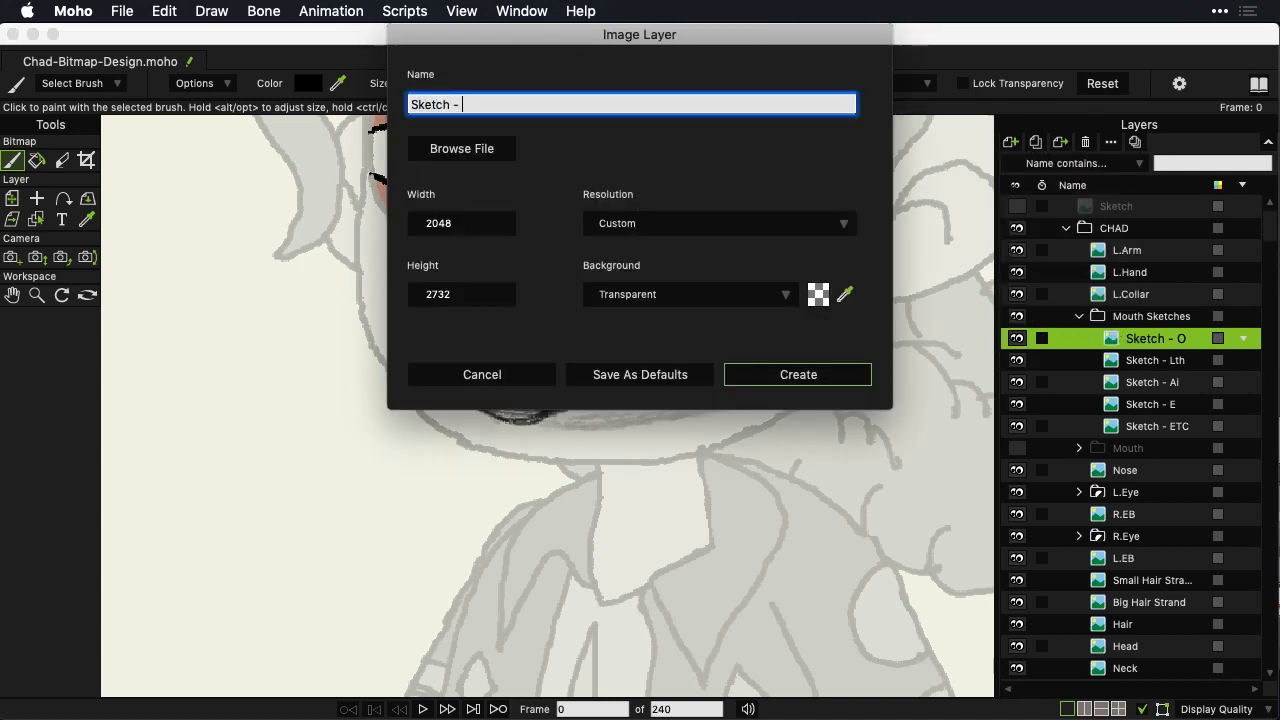
pyautogui.write(' - QUW')
pyautogui.click(848, 376)
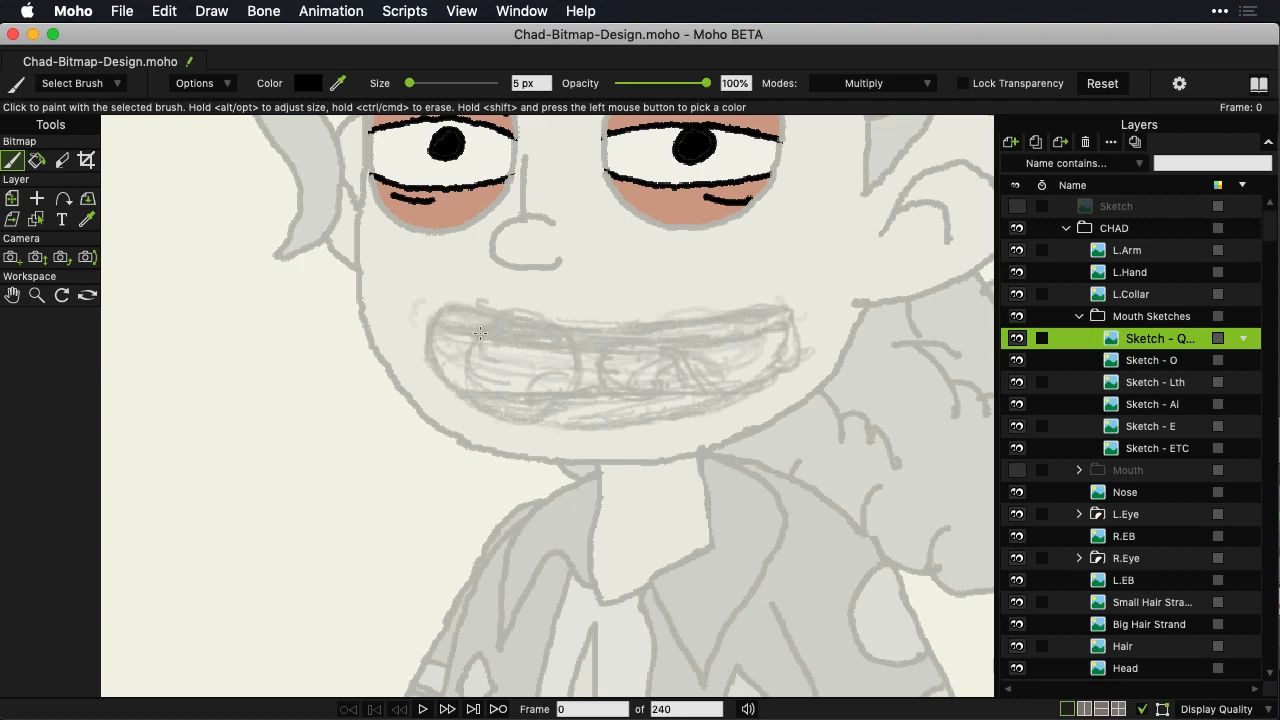
# Step: Sketch a small puckered QUW mouth with full lips and a tiny central opening over the near end of the faint mouth shapes
pyautogui.moveTo(480, 333); pyautogui.dragTo(490, 320)
pyautogui.moveTo(478, 316)
pyautogui.mouseDown()
pyautogui.moveTo(489, 344)
pyautogui.moveTo(469, 324)
pyautogui.moveTo(481, 358)
pyautogui.moveTo(521, 315)
pyautogui.moveTo(536, 341)
pyautogui.moveTo(531, 322)
pyautogui.moveTo(514, 349)
pyautogui.moveTo(461, 347)
pyautogui.moveTo(485, 350)
pyautogui.moveTo(506, 366)
pyautogui.moveTo(499, 375)
pyautogui.moveTo(538, 350)
pyautogui.moveTo(531, 326)
pyautogui.moveTo(530, 369)
pyautogui.moveTo(532, 326)
pyautogui.moveTo(490, 344)
pyautogui.mouseUp()
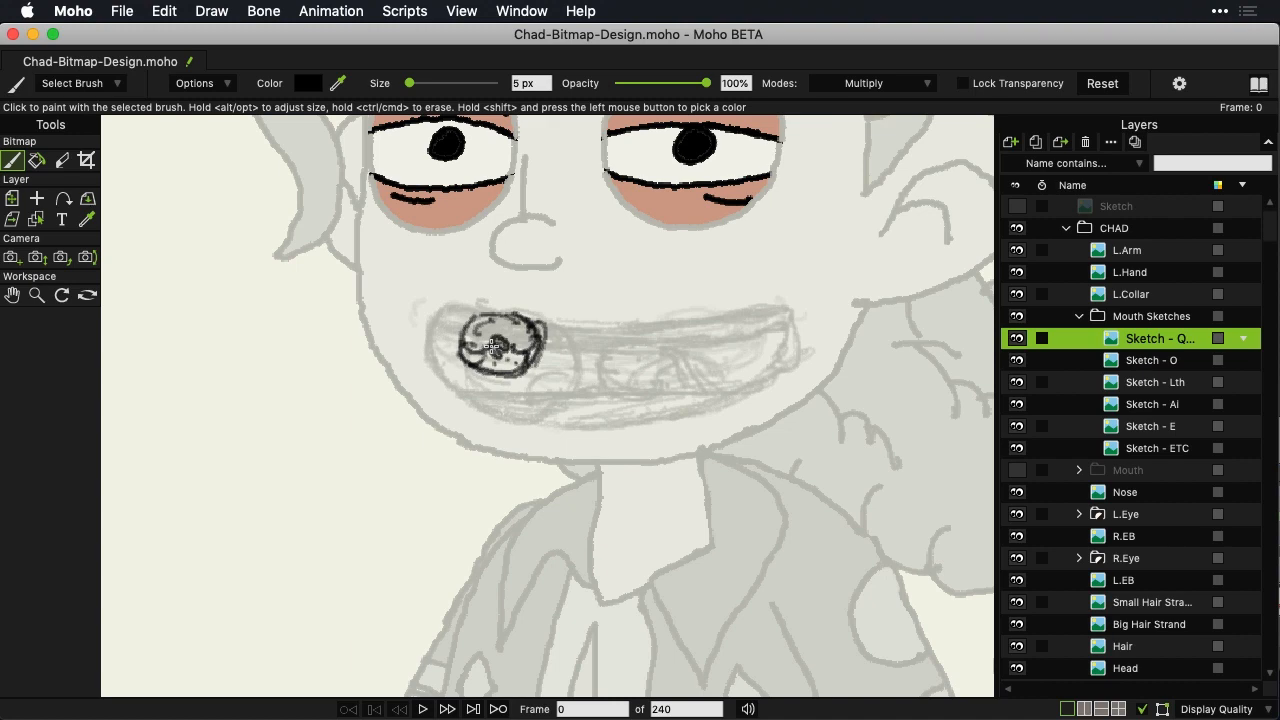
# Step: Create a transparent 2048 x 2732 image layer named Sketch - FV above Sketch - QUW in the Mouth Sketches group
pyautogui.click(1010, 143)
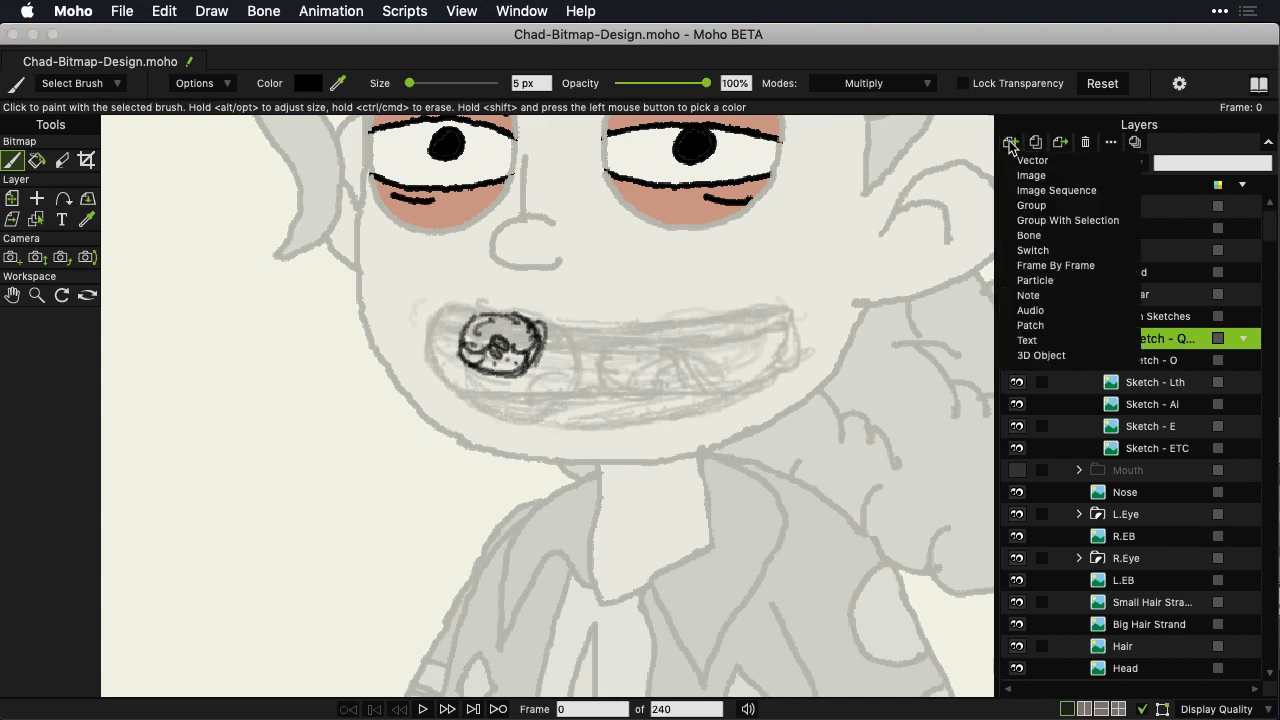
pyautogui.click(1031, 175)
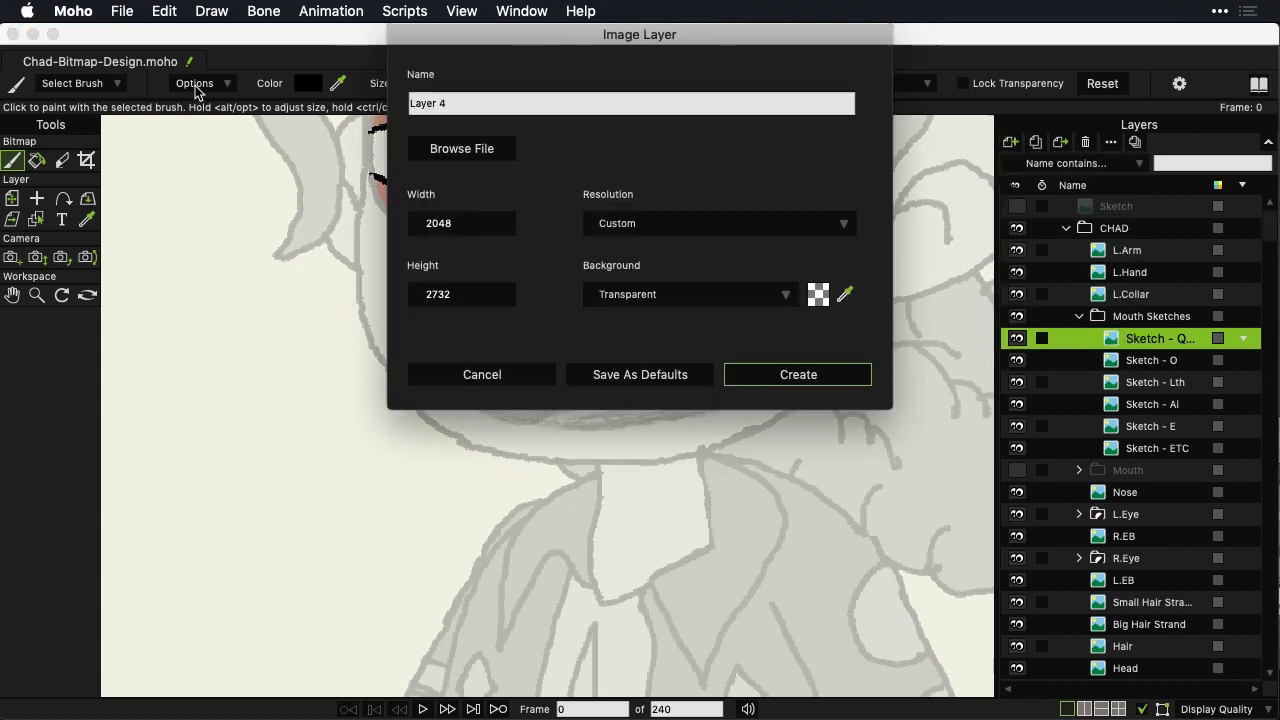
pyautogui.click(474, 105)
pyautogui.write('S')
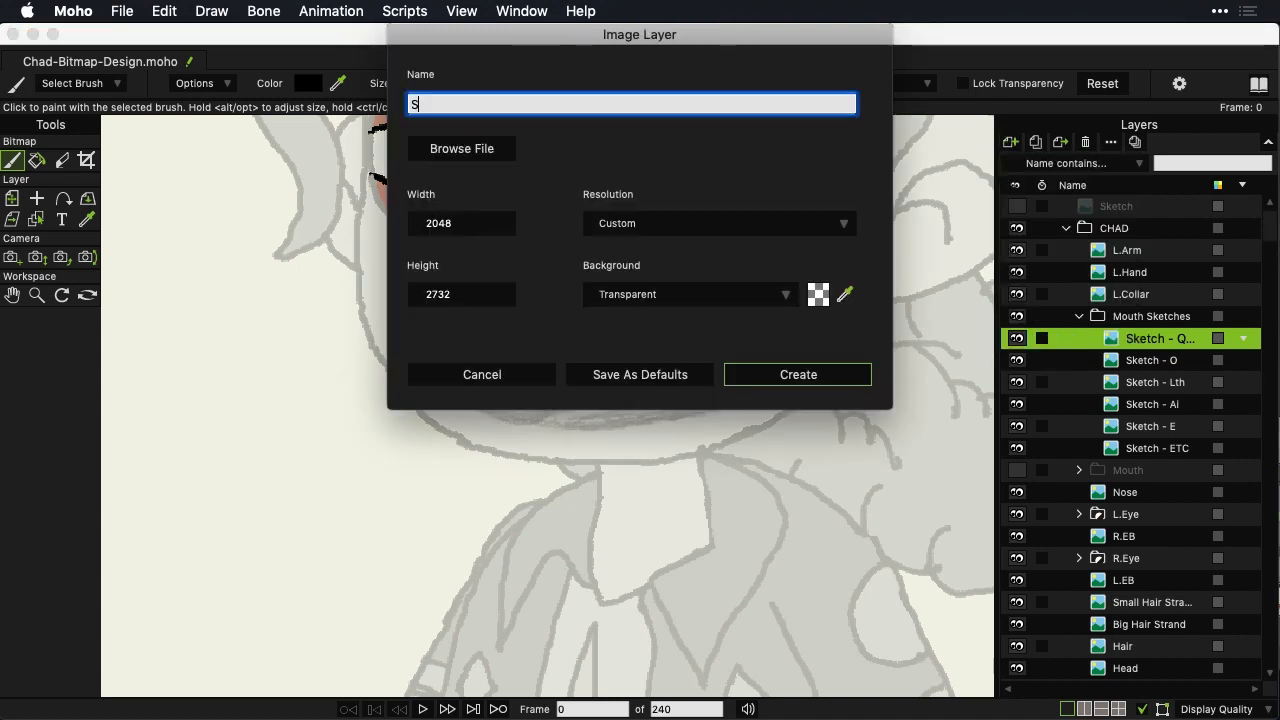
pyautogui.write('ketch')
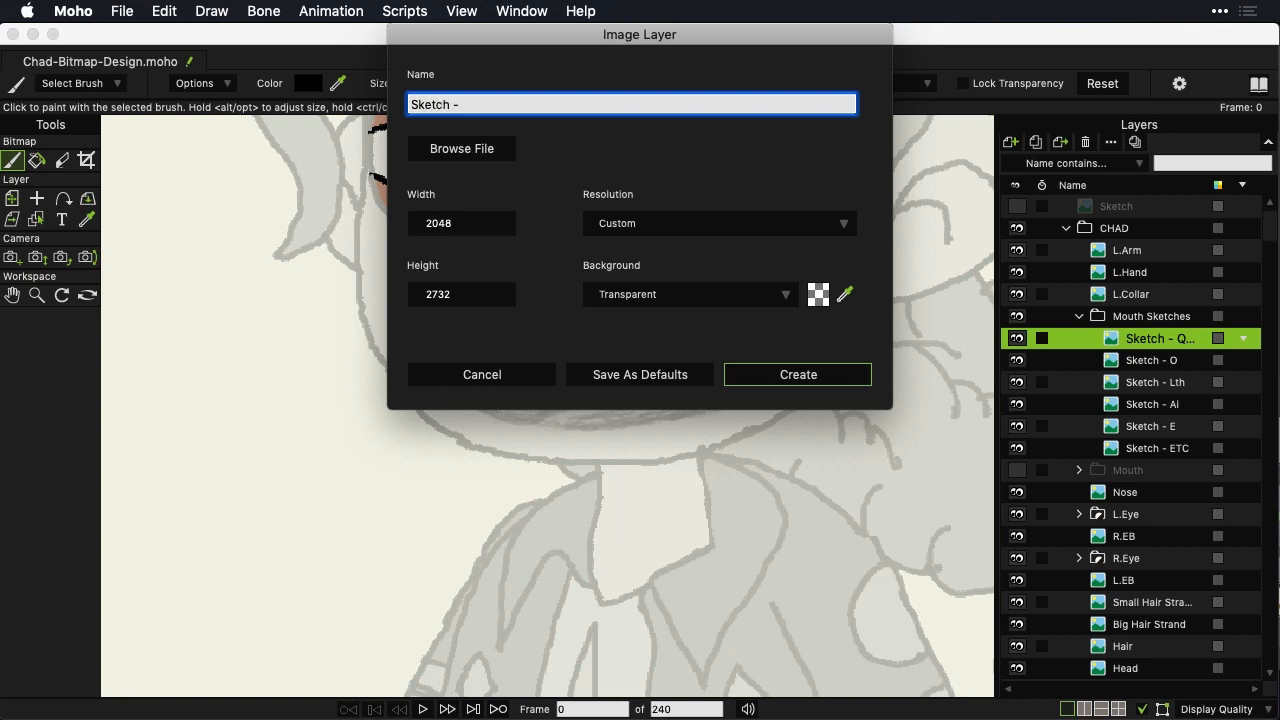
pyautogui.write(' - FV')
pyautogui.click(816, 380)
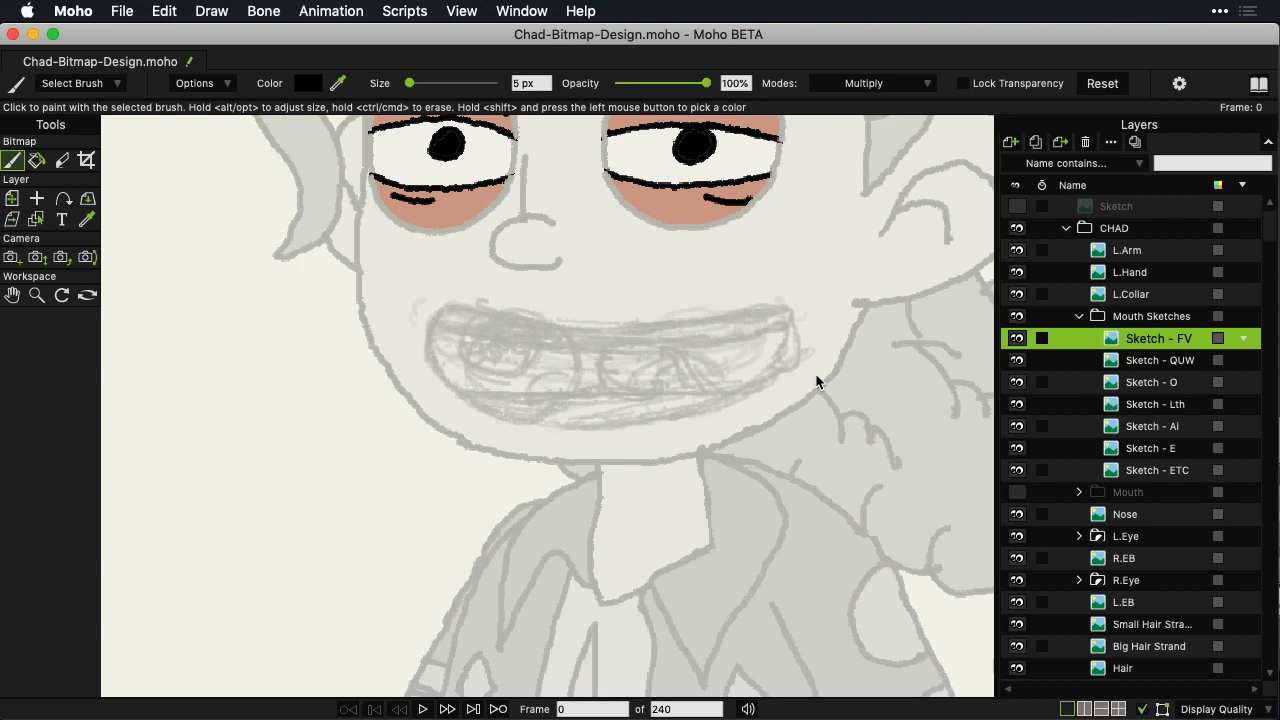
# Step: Sketch the wide upper lip line and both curved mouth corners on Sketch - FV, following the faint mouth shapes beneath
pyautogui.moveTo(568, 324)
pyautogui.mouseDown()
pyautogui.moveTo(484, 323)
pyautogui.moveTo(588, 326)
pyautogui.mouseUp()
pyautogui.moveTo(788, 325); pyautogui.dragTo(643, 317)
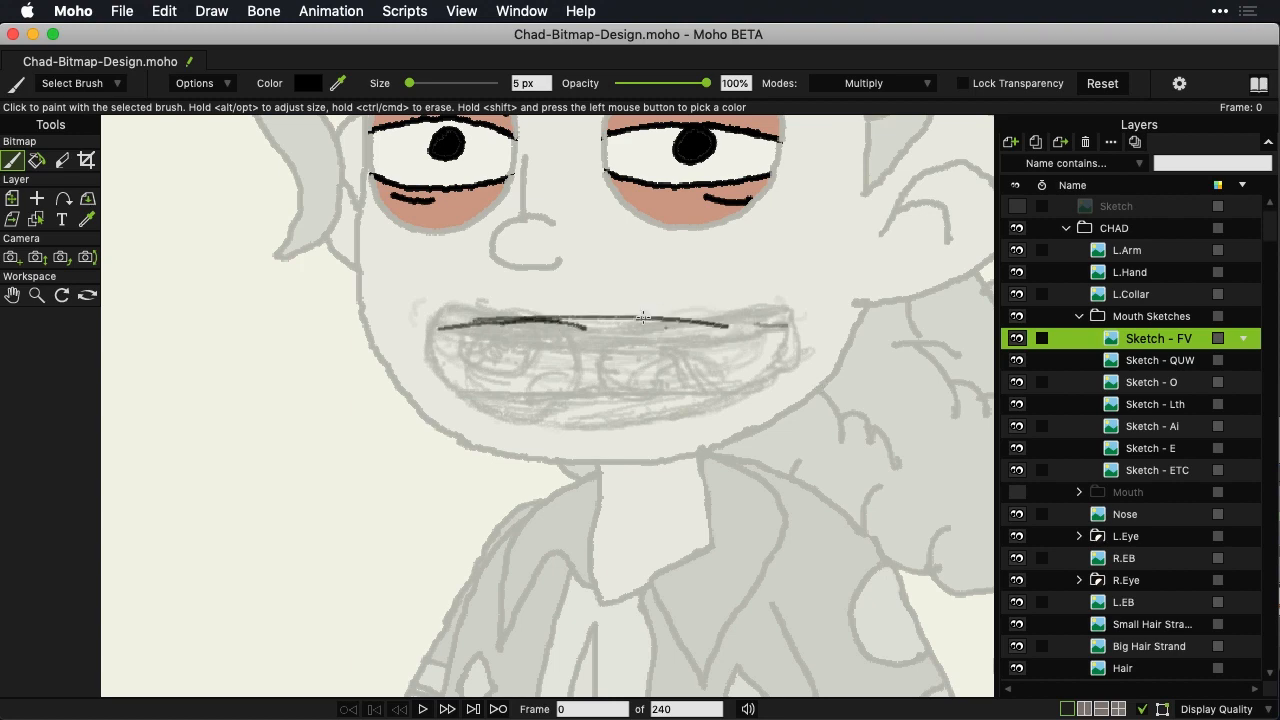
pyautogui.moveTo(727, 326); pyautogui.dragTo(631, 328)
pyautogui.moveTo(537, 323); pyautogui.dragTo(453, 334)
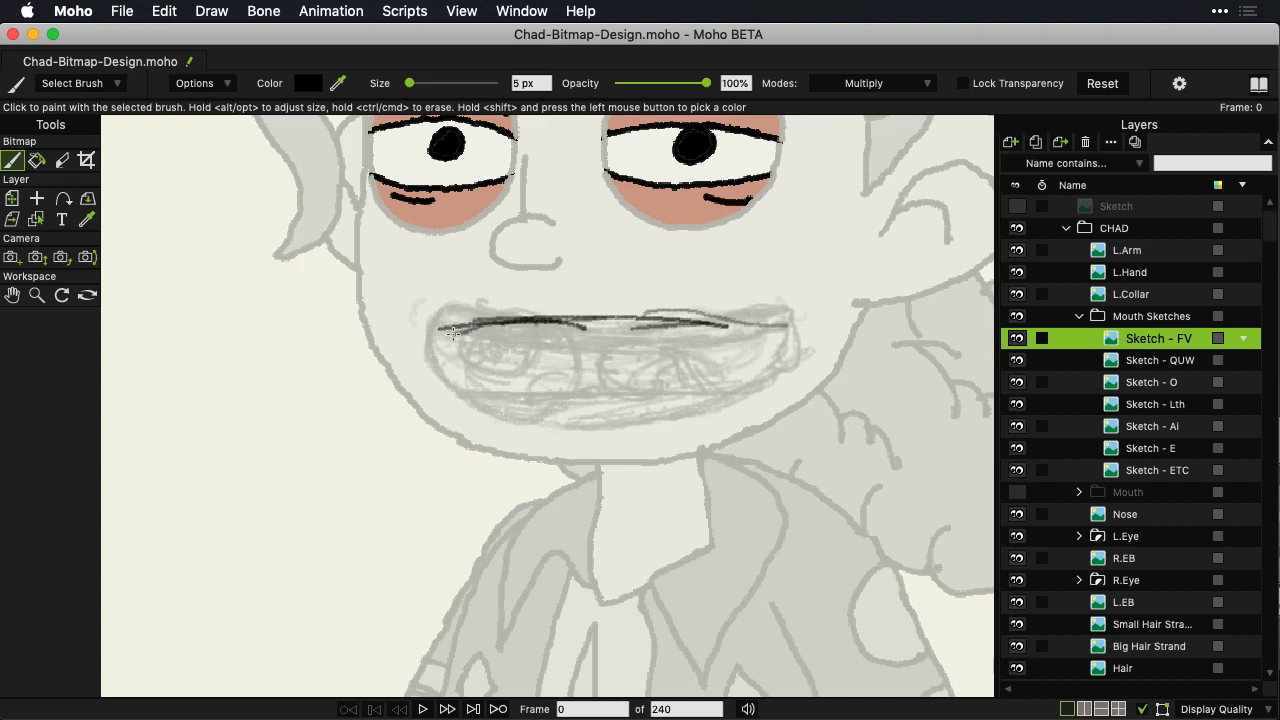
pyautogui.moveTo(453, 334)
pyautogui.mouseDown()
pyautogui.moveTo(430, 338)
pyautogui.moveTo(428, 358)
pyautogui.moveTo(451, 387)
pyautogui.mouseUp()
pyautogui.moveTo(789, 326)
pyautogui.mouseDown()
pyautogui.moveTo(785, 364)
pyautogui.moveTo(791, 343)
pyautogui.moveTo(785, 374)
pyautogui.moveTo(789, 336)
pyautogui.moveTo(774, 382)
pyautogui.moveTo(793, 374)
pyautogui.moveTo(764, 388)
pyautogui.mouseUp()
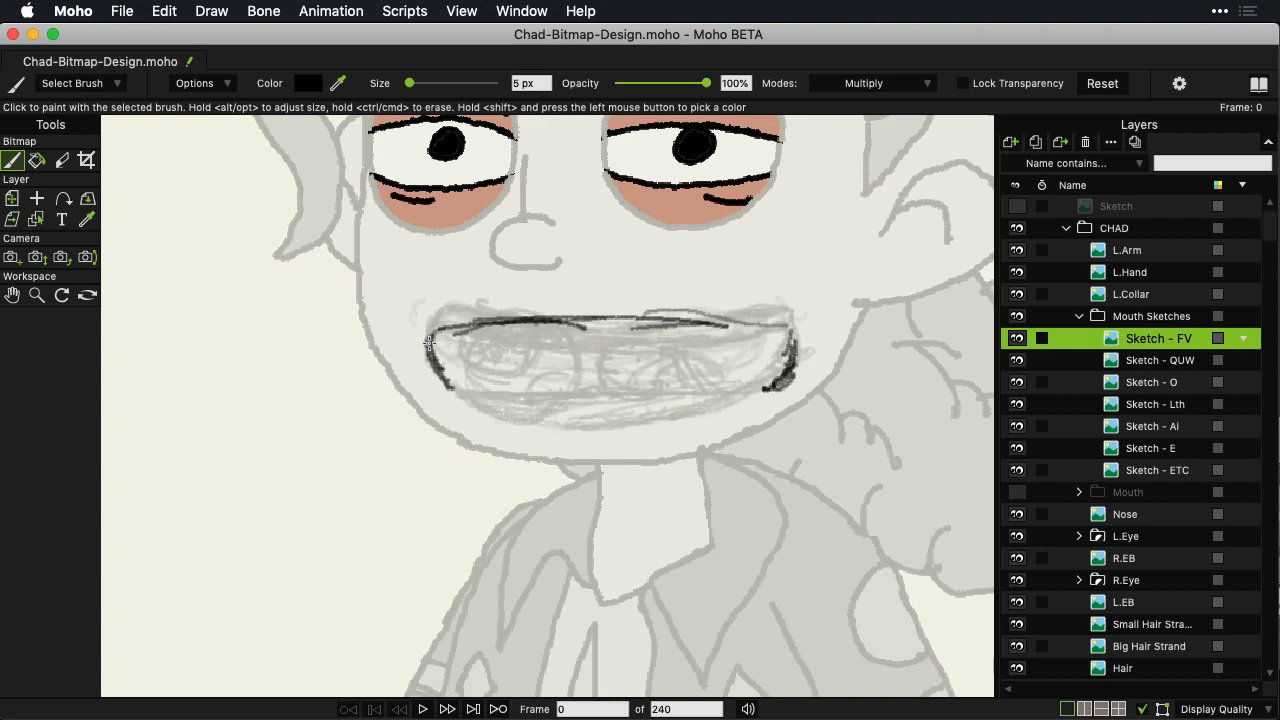
# Step: Sketch the upper teeth line across the FV mouth from corner to corner, just below the upper lip
pyautogui.moveTo(425, 340); pyautogui.dragTo(778, 354)
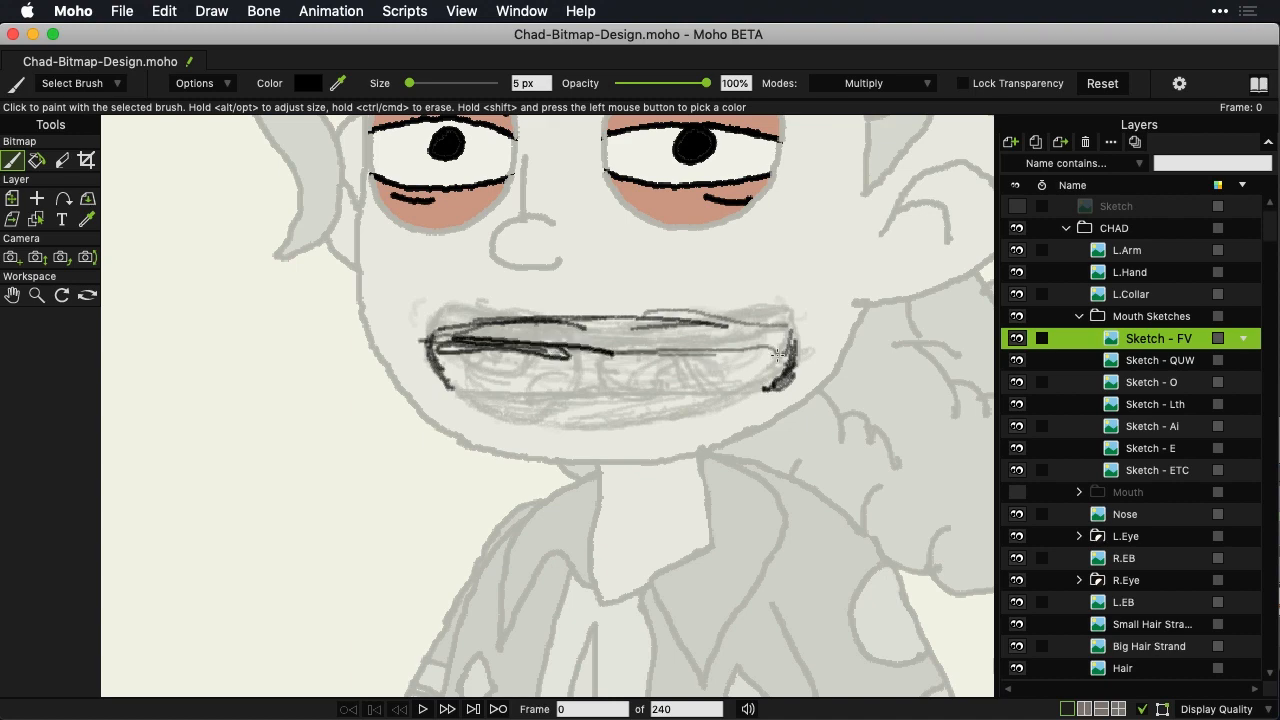
pyautogui.moveTo(662, 352); pyautogui.dragTo(788, 354)
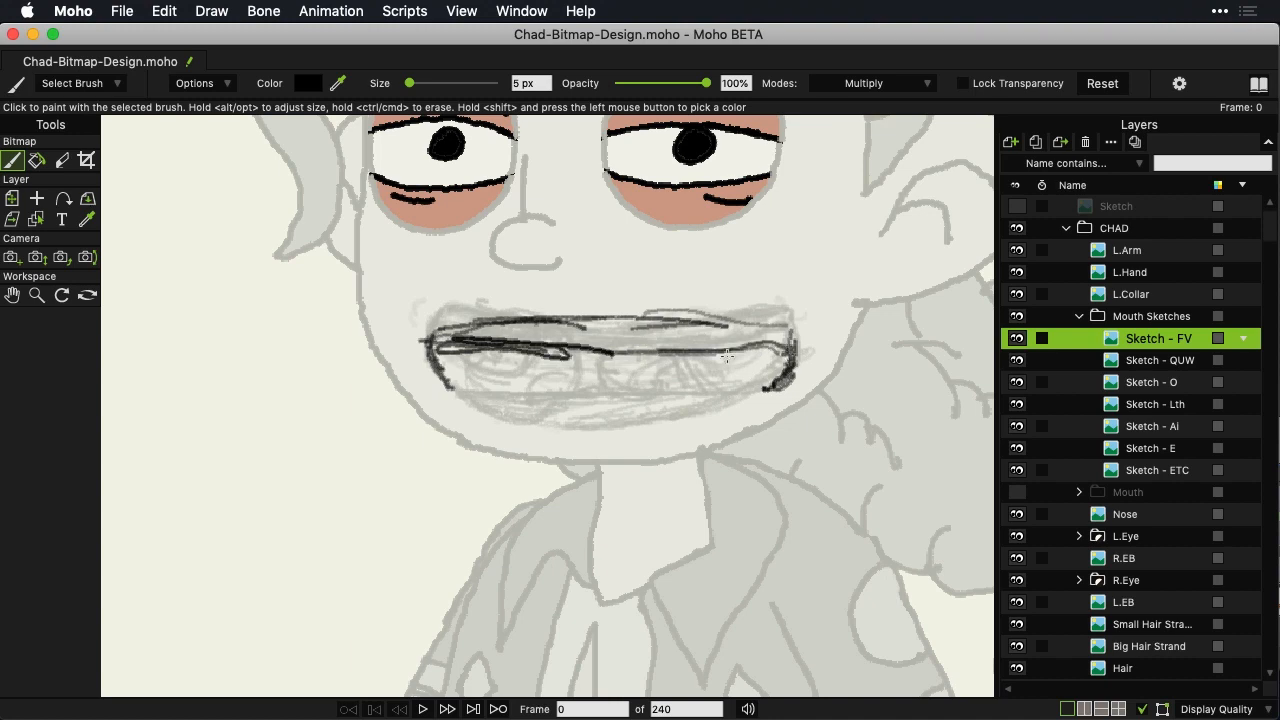
pyautogui.moveTo(616, 355); pyautogui.dragTo(794, 358)
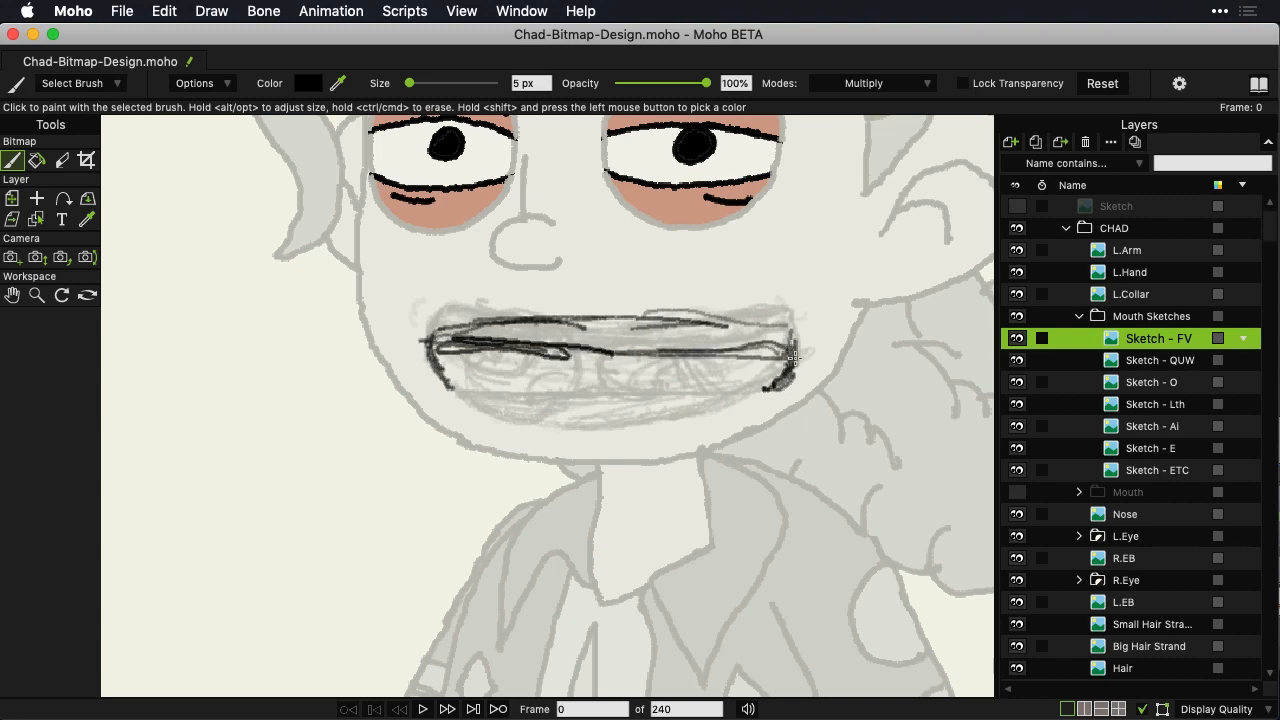
# Step: Sketch the FV mouth's lower lip rising to meet the upper teeth near the middle, adding inner lines on both sides of the peak
pyautogui.moveTo(477, 378)
pyautogui.mouseDown()
pyautogui.moveTo(443, 388)
pyautogui.moveTo(563, 354)
pyautogui.mouseUp()
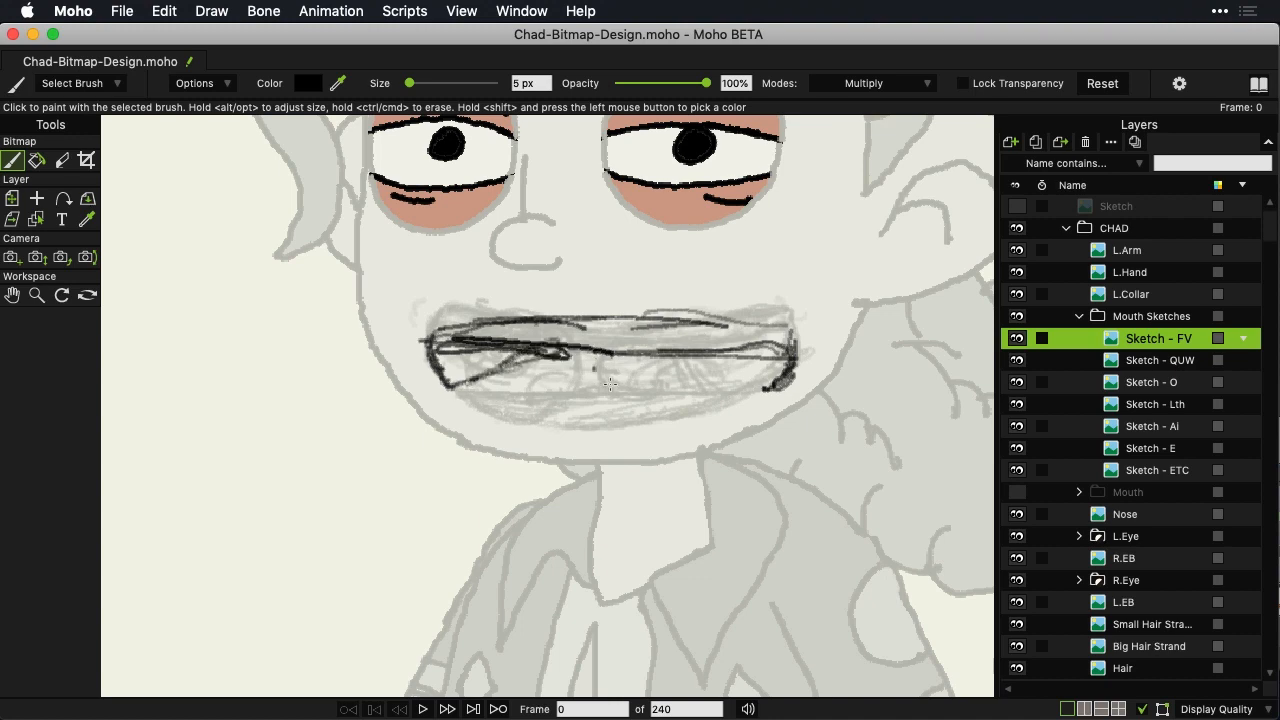
pyautogui.moveTo(607, 391)
pyautogui.mouseDown()
pyautogui.moveTo(568, 352)
pyautogui.moveTo(668, 403)
pyautogui.moveTo(776, 386)
pyautogui.moveTo(785, 372)
pyautogui.mouseUp()
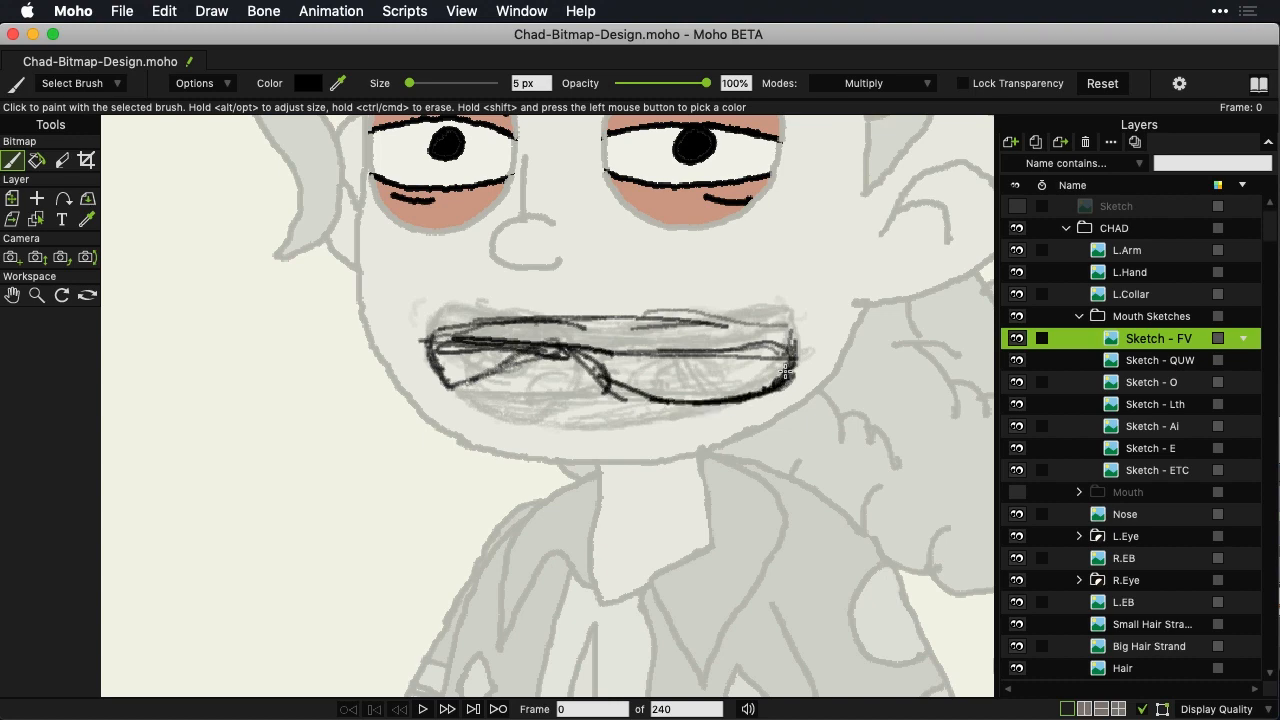
pyautogui.moveTo(616, 395); pyautogui.dragTo(587, 355)
pyautogui.moveTo(450, 384)
pyautogui.mouseDown()
pyautogui.moveTo(527, 360)
pyautogui.moveTo(499, 385)
pyautogui.moveTo(530, 350)
pyautogui.mouseUp()
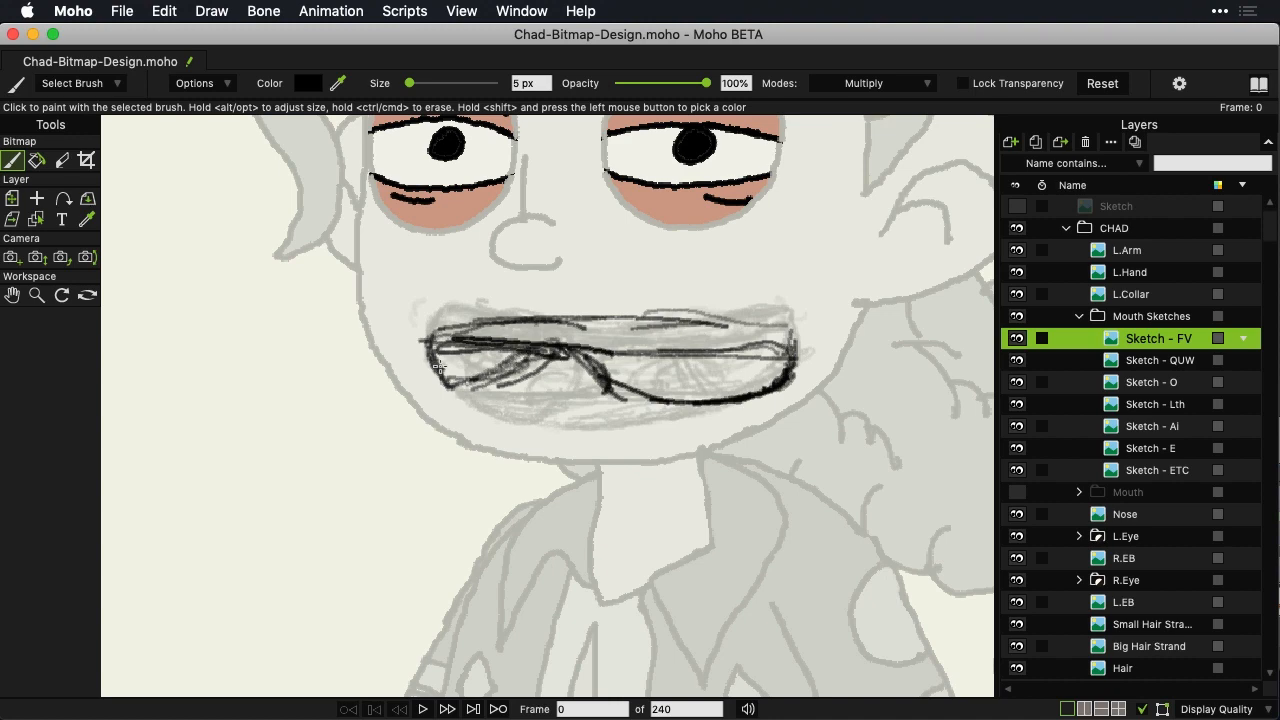
pyautogui.moveTo(440, 367)
pyautogui.mouseDown()
pyautogui.moveTo(536, 364)
pyautogui.moveTo(454, 367)
pyautogui.mouseUp()
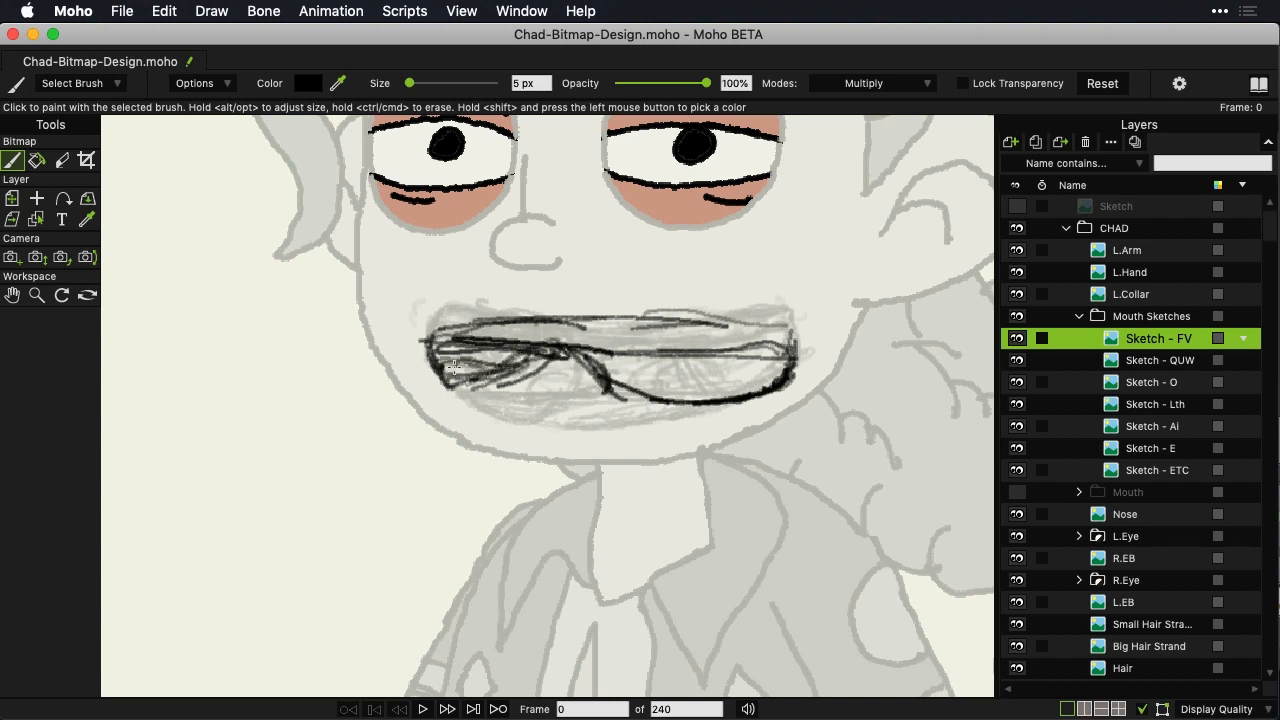
pyautogui.moveTo(600, 365)
pyautogui.mouseDown()
pyautogui.moveTo(794, 370)
pyautogui.moveTo(720, 366)
pyautogui.mouseUp()
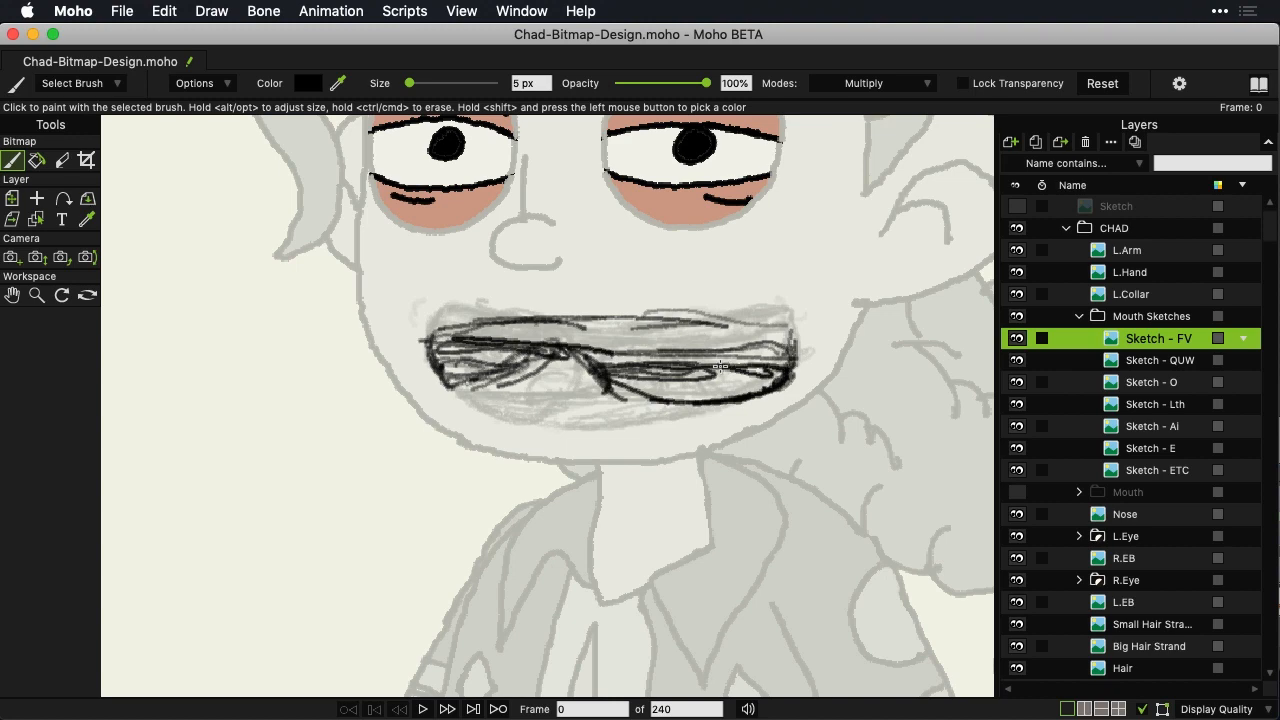
# Step: Erase parts of the upper teeth line in the FV mouth, enlarging the eraser to 9 px
pyautogui.click(62, 161)
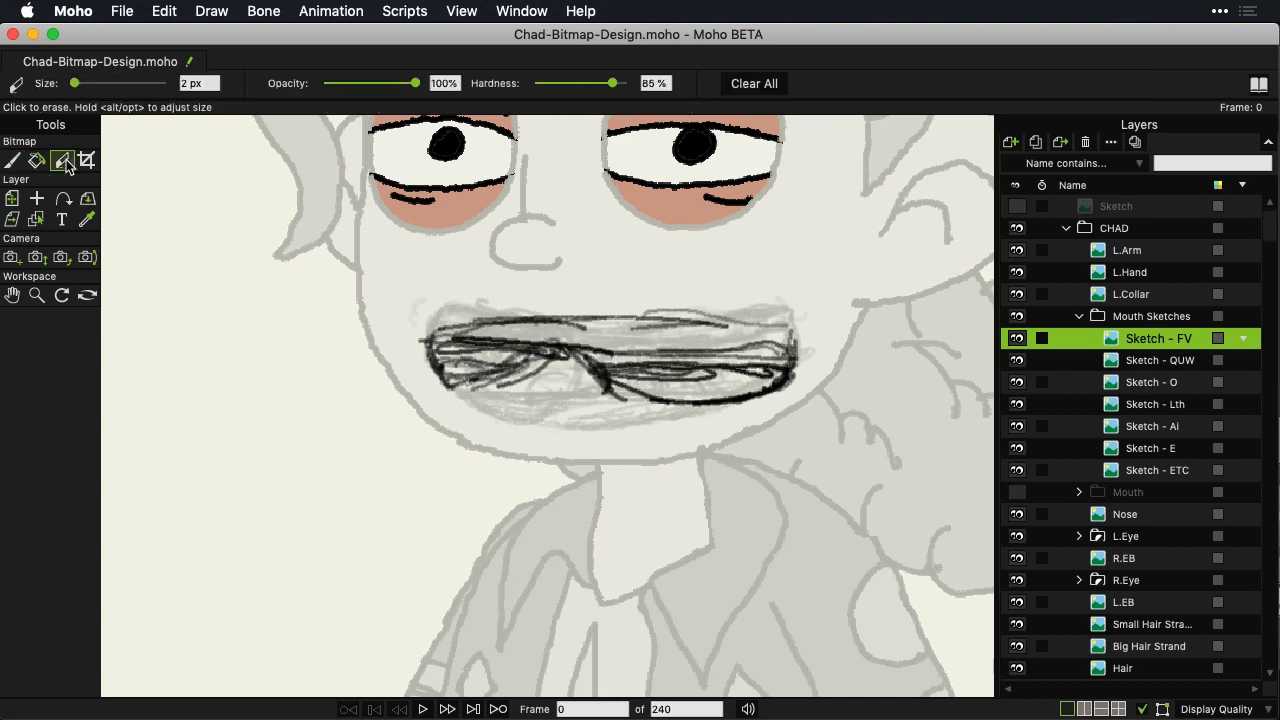
pyautogui.moveTo(708, 355)
pyautogui.mouseDown()
pyautogui.moveTo(678, 354)
pyautogui.moveTo(760, 352)
pyautogui.moveTo(642, 360)
pyautogui.moveTo(710, 366)
pyautogui.moveTo(700, 358)
pyautogui.moveTo(766, 347)
pyautogui.mouseUp()
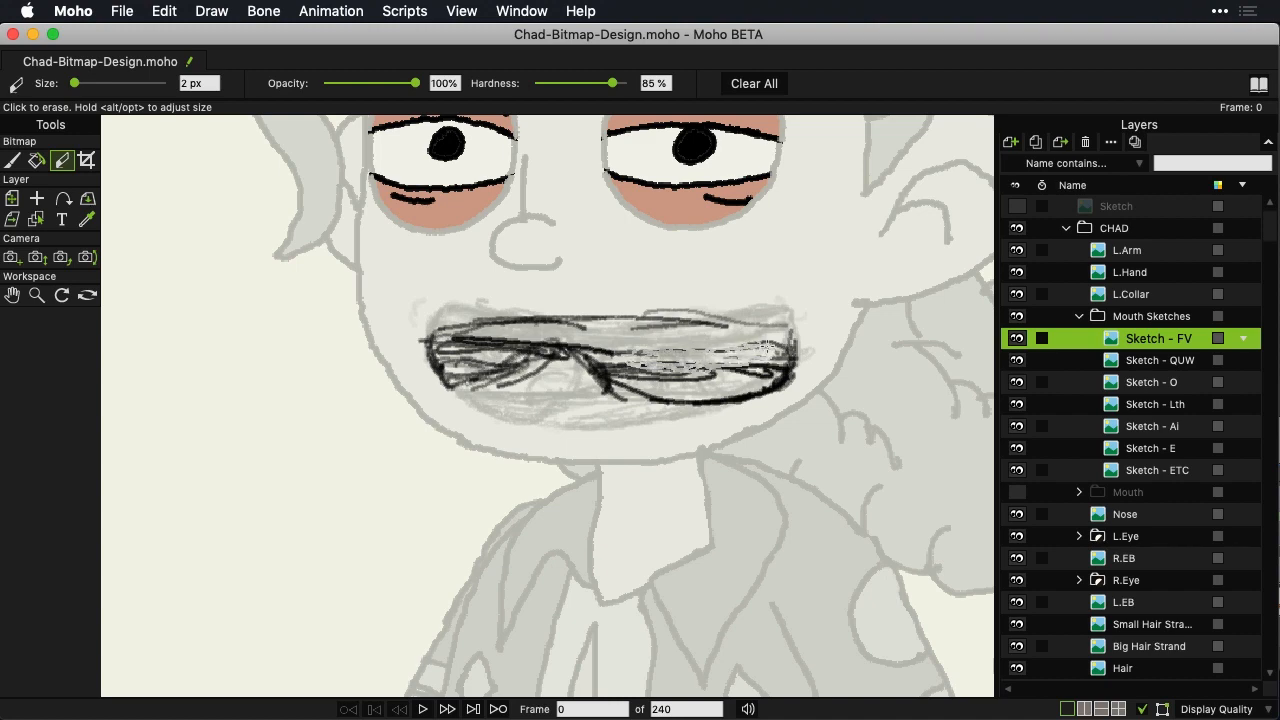
pyautogui.moveTo(660, 355); pyautogui.dragTo(603, 347)
pyautogui.click(95, 84)
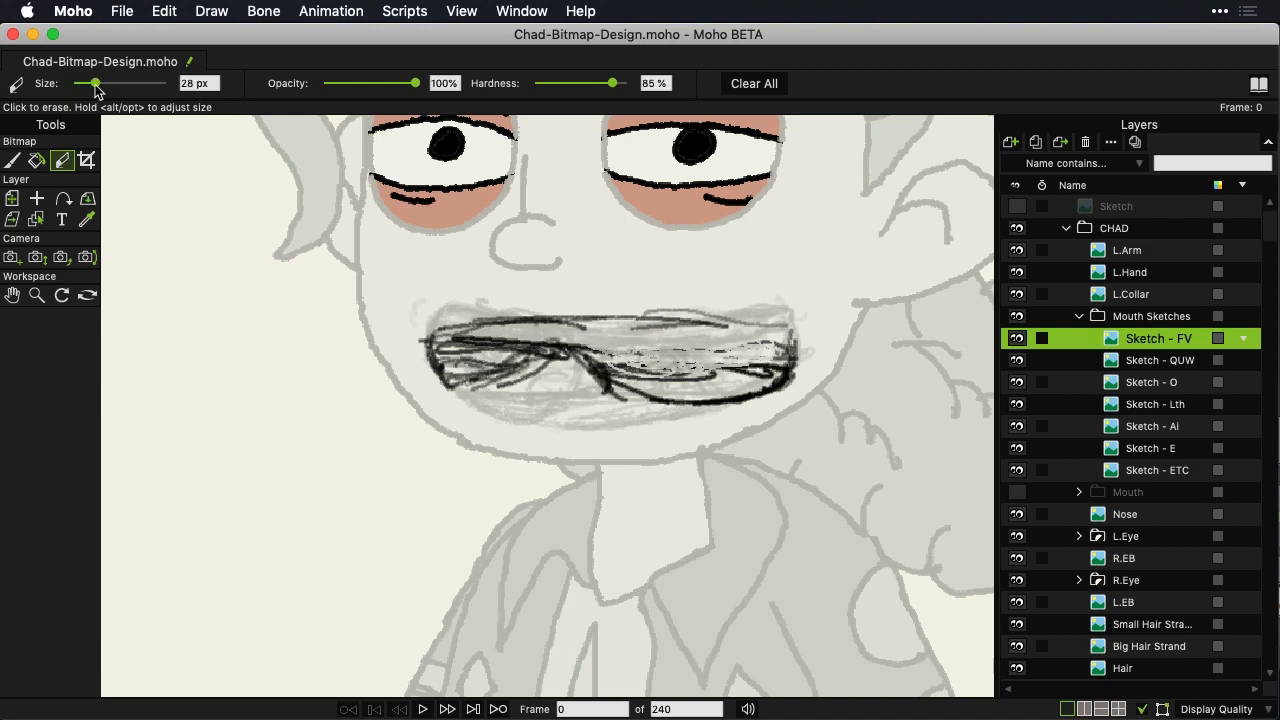
pyautogui.moveTo(95, 85); pyautogui.dragTo(82, 85)
pyautogui.moveTo(652, 354)
pyautogui.mouseDown()
pyautogui.moveTo(735, 347)
pyautogui.moveTo(447, 342)
pyautogui.mouseUp()
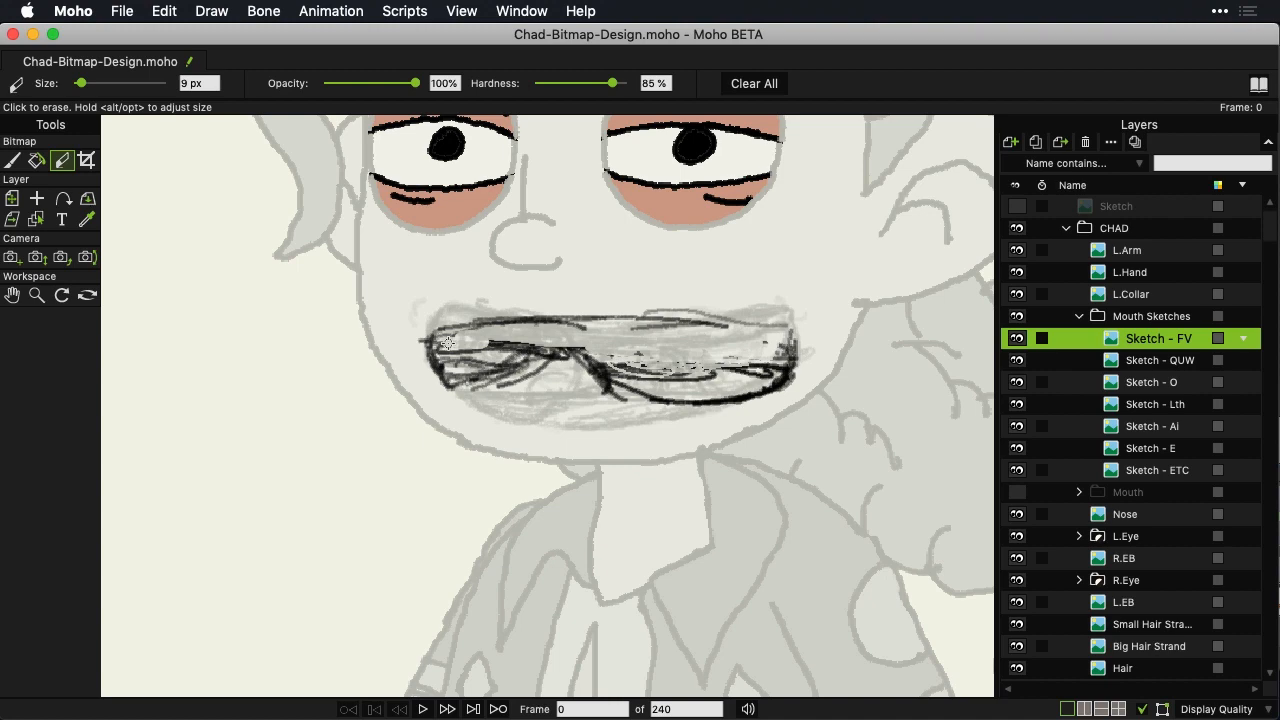
# Step: Redraw the FV mouth's teeth line slightly lower with the 5 px brush, reinforcing where it meets the raised lower lip
pyautogui.click(12, 161)
pyautogui.moveTo(600, 366); pyautogui.dragTo(772, 370)
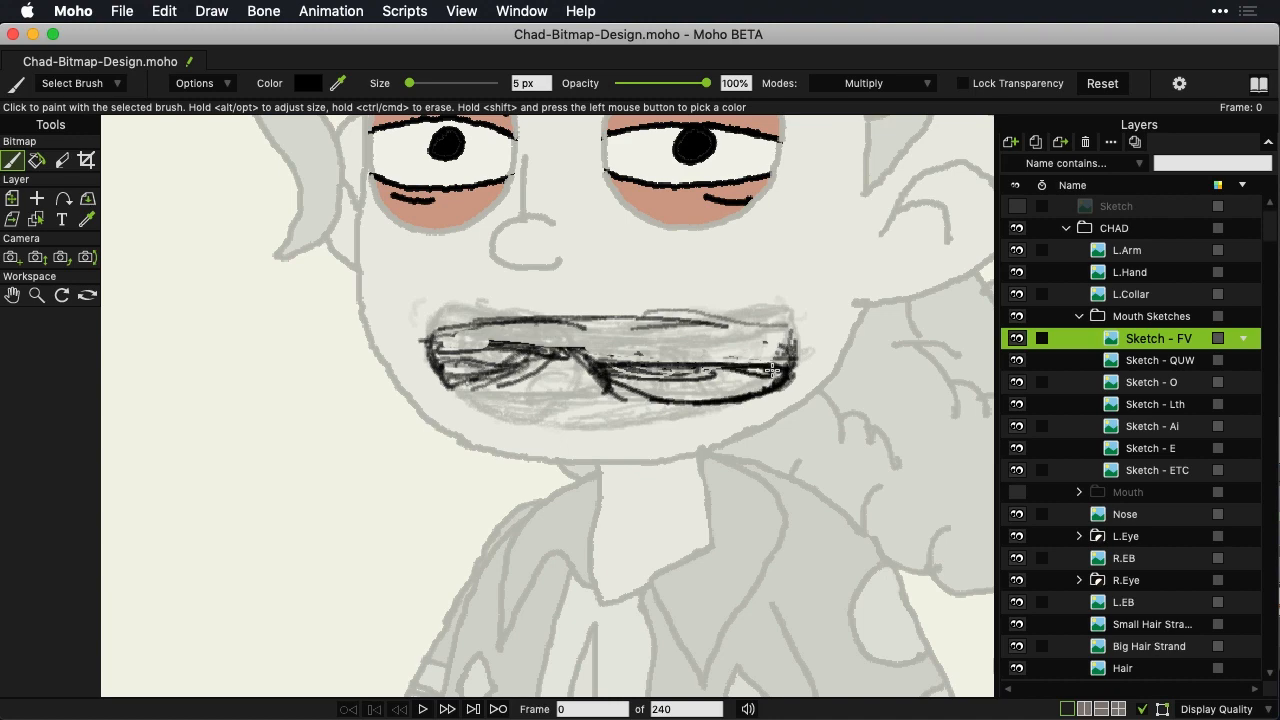
pyautogui.moveTo(524, 359)
pyautogui.mouseDown()
pyautogui.moveTo(429, 354)
pyautogui.moveTo(496, 354)
pyautogui.mouseUp()
pyautogui.moveTo(590, 364)
pyautogui.mouseDown()
pyautogui.moveTo(516, 353)
pyautogui.moveTo(549, 352)
pyautogui.mouseUp()
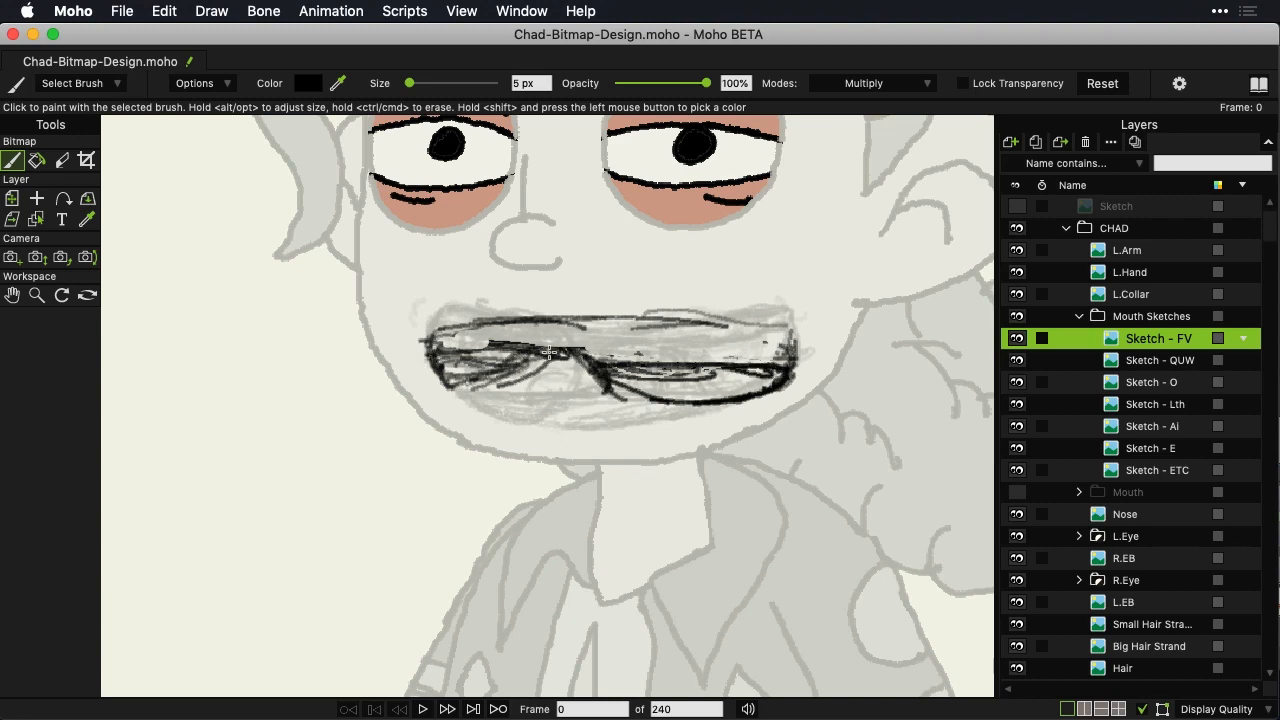